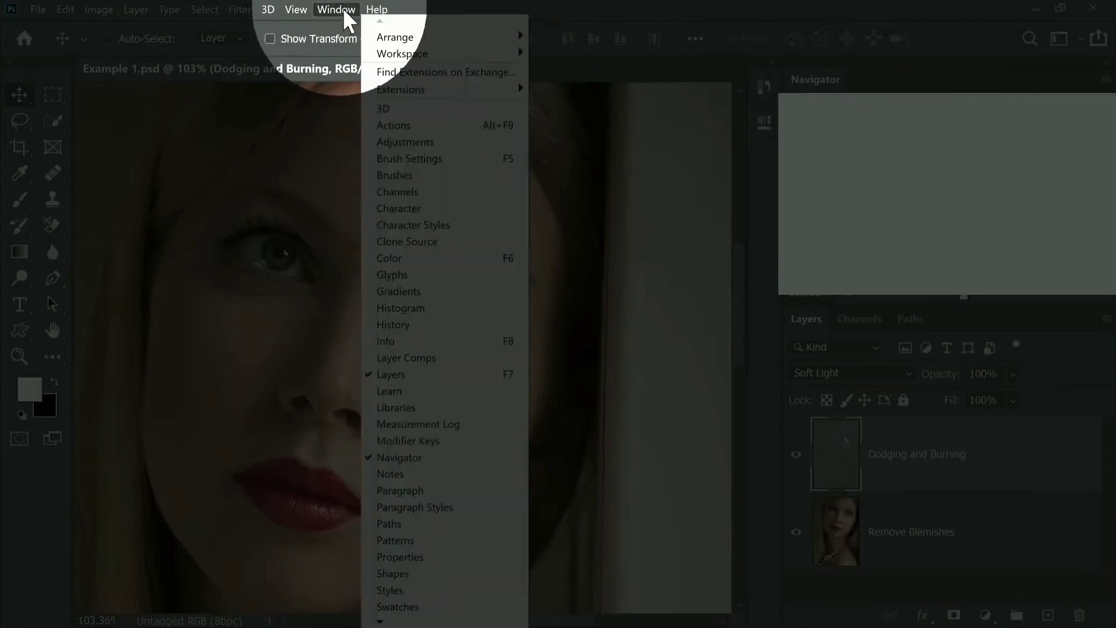
# Show an enlarged list of actions and load the action set file PiXimperfect - Retouch Eyes.atn.
pyautogui.click(414, 126)
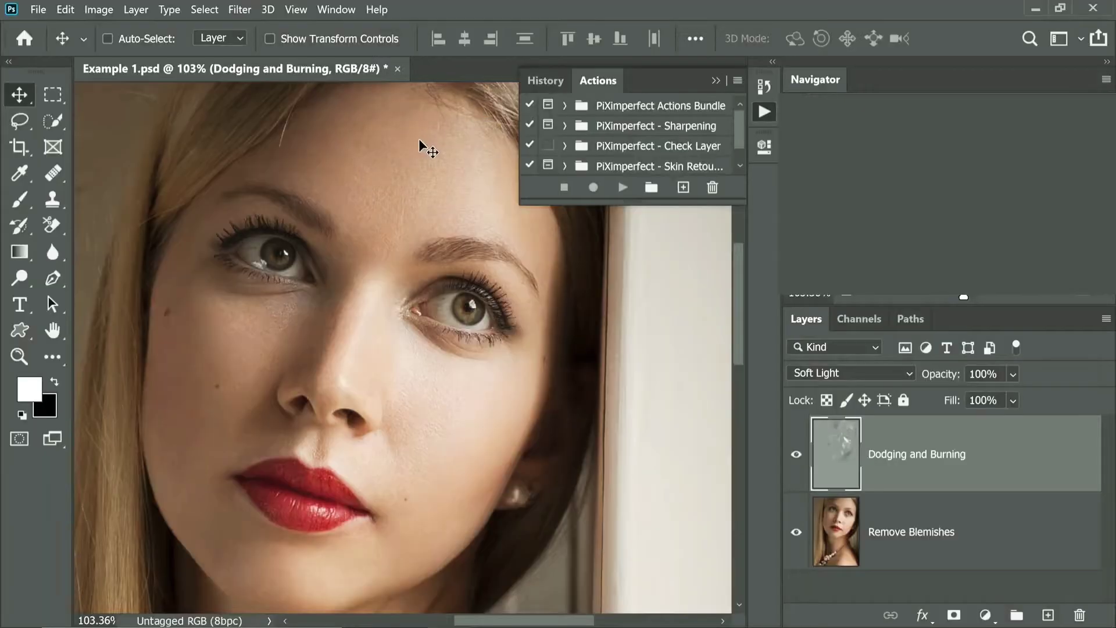
pyautogui.moveTo(643, 204); pyautogui.dragTo(637, 424)
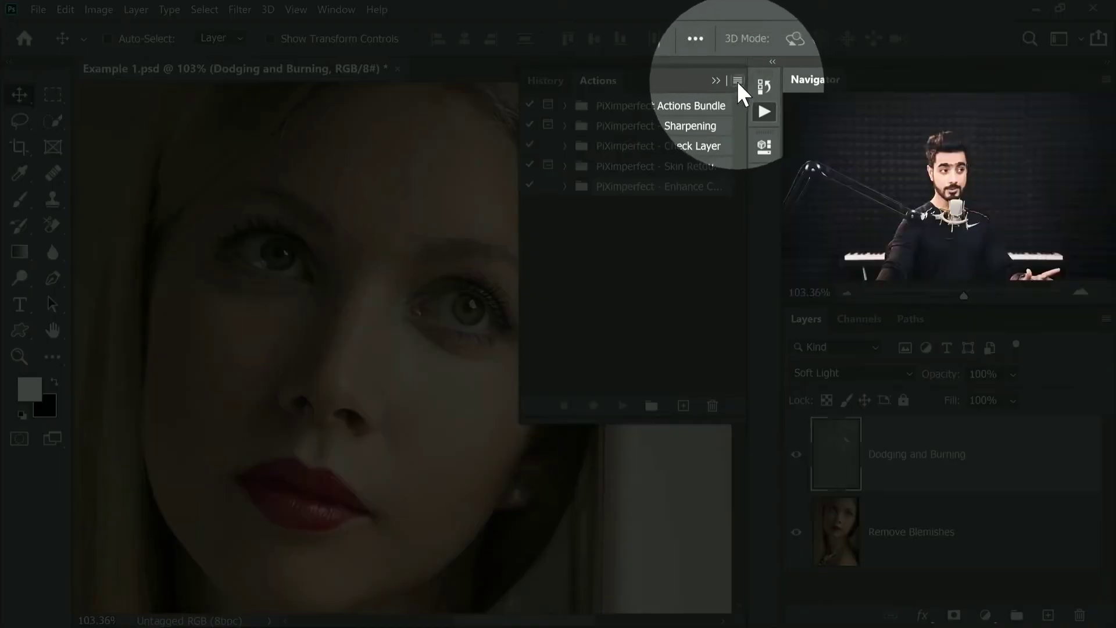
pyautogui.click(738, 81)
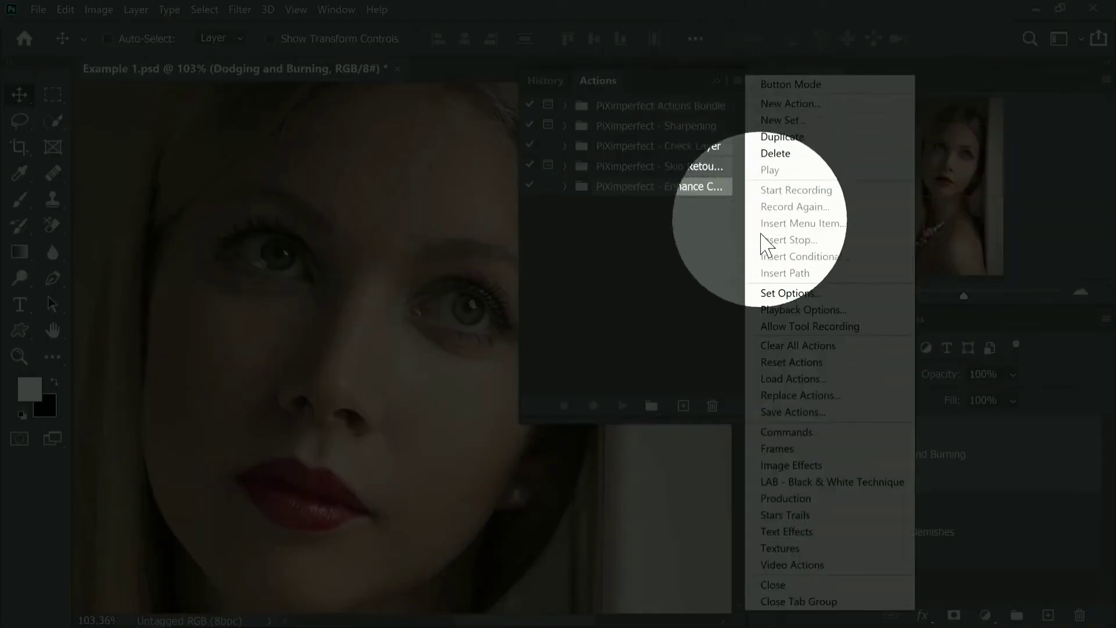
pyautogui.click(793, 379)
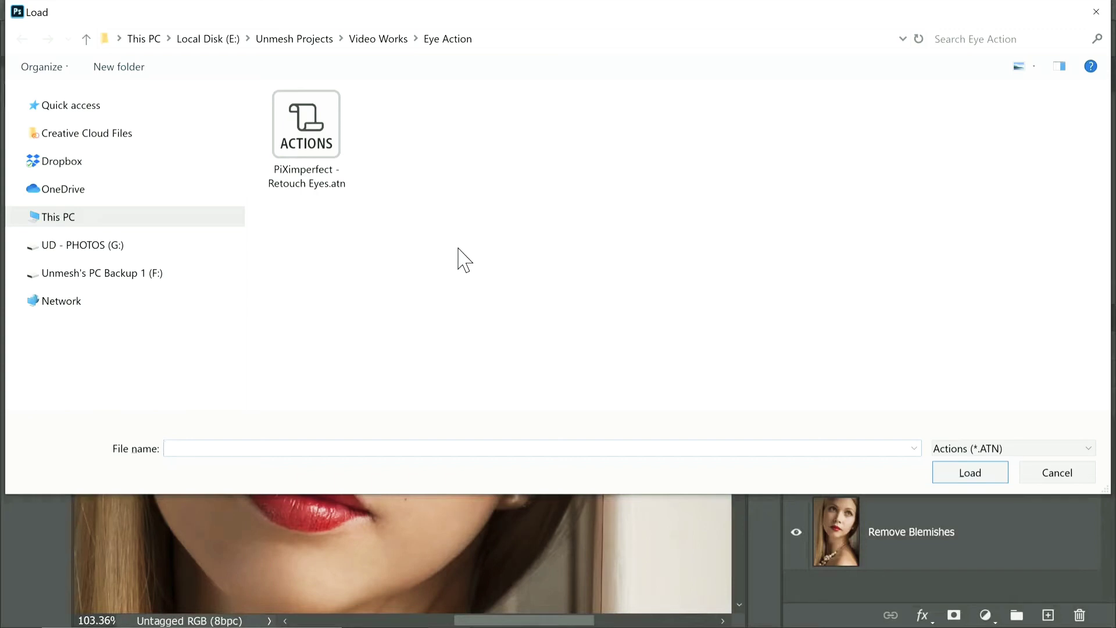
pyautogui.click(318, 119)
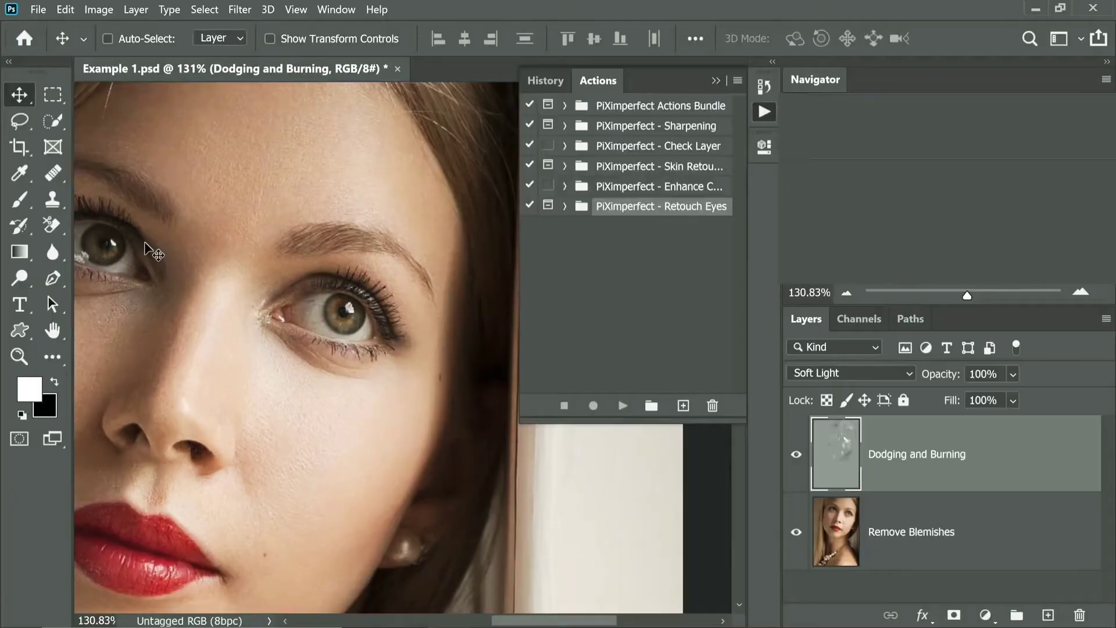
# Play the Retouching Eyes action from the PiXimperfect - Retouch Eyes set up to its Remove Veins stop.
pyautogui.scroll(3, 343, 302)
pyautogui.scroll(-1, 366, 319)
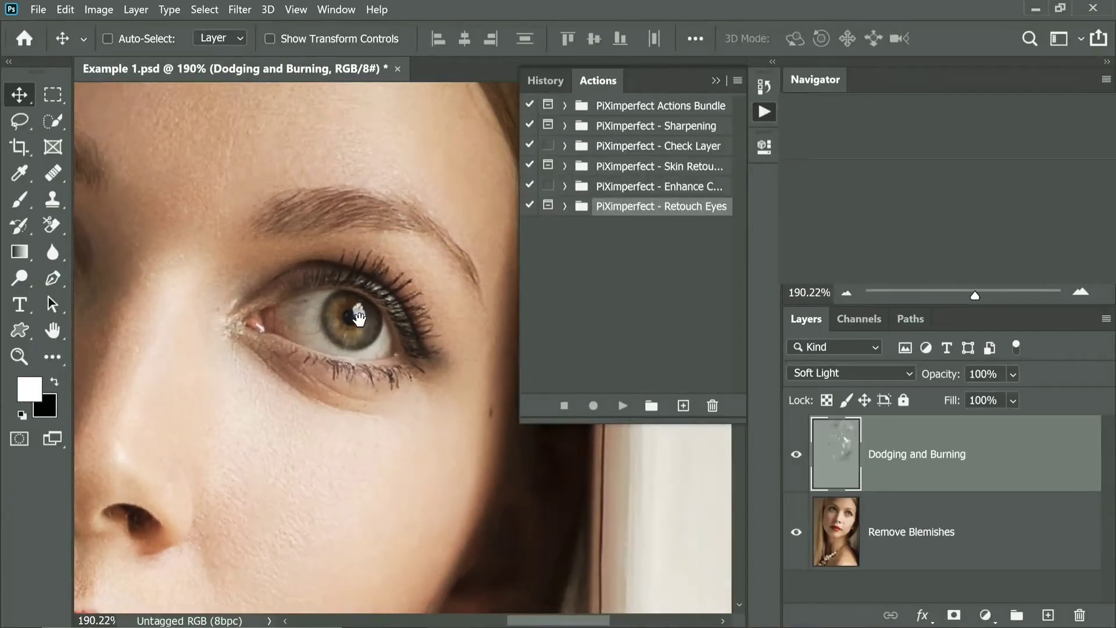
pyautogui.moveTo(359, 319); pyautogui.dragTo(373, 316)
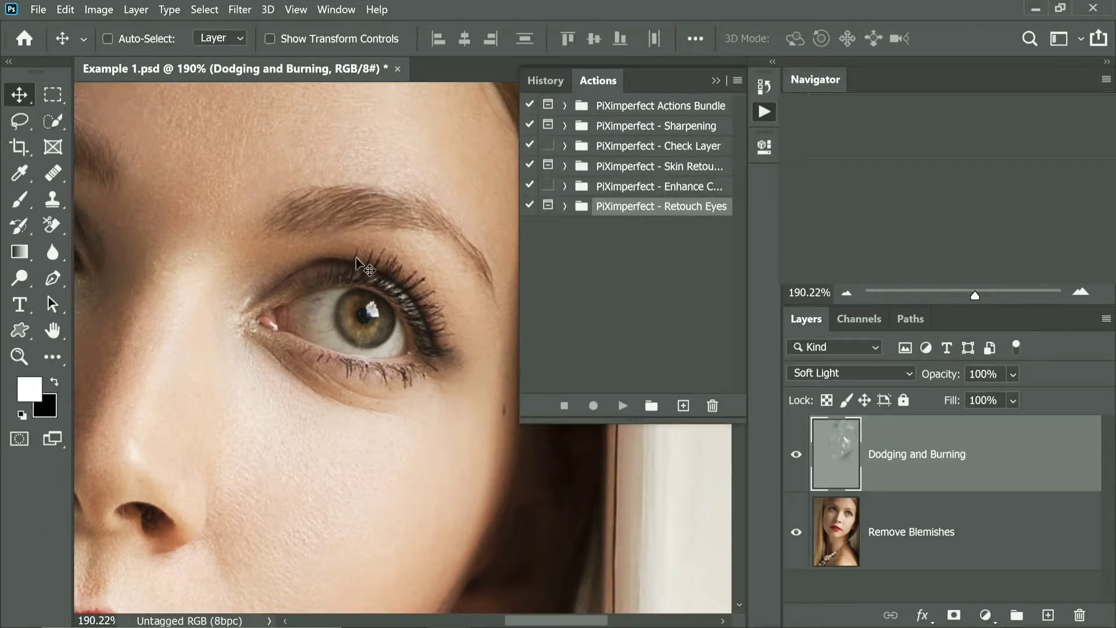
pyautogui.moveTo(476, 296); pyautogui.dragTo(452, 298)
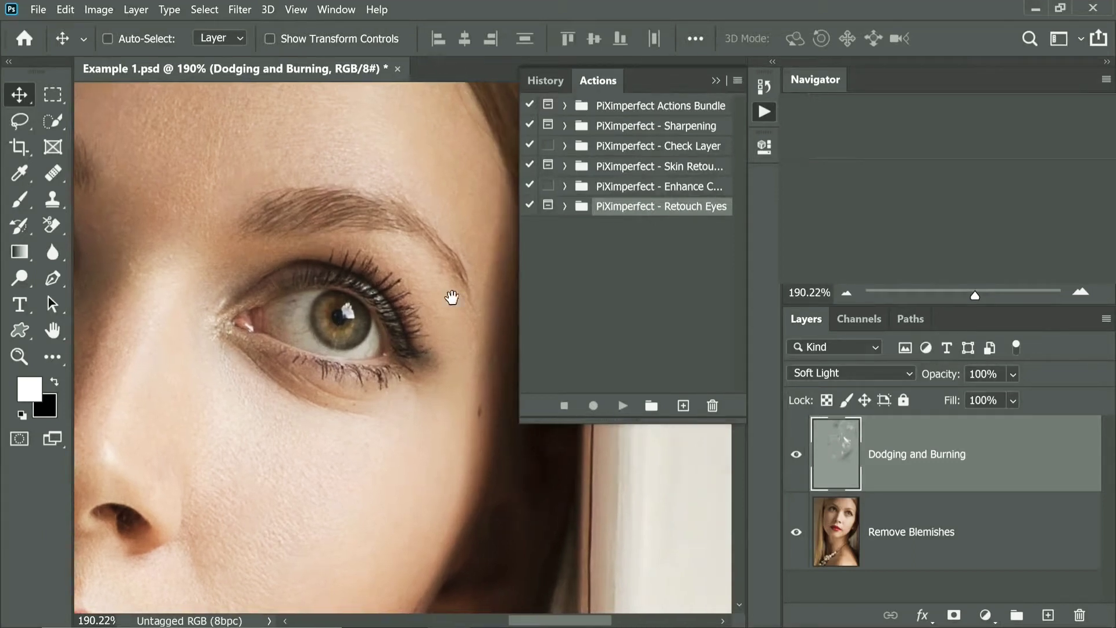
pyautogui.click(566, 207)
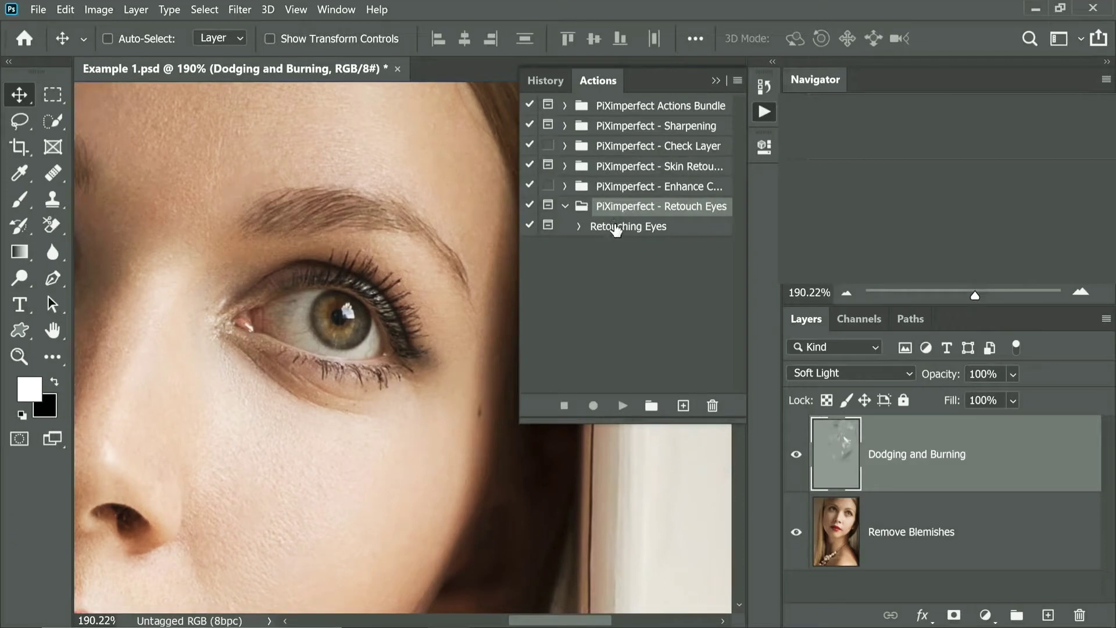
pyautogui.click(616, 228)
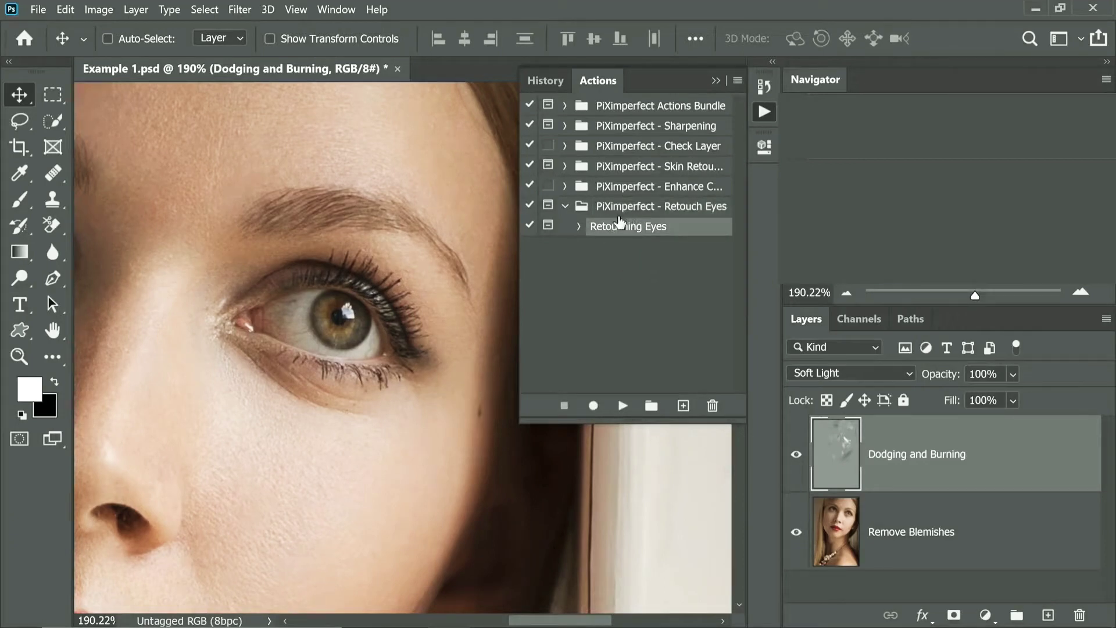
pyautogui.click(618, 210)
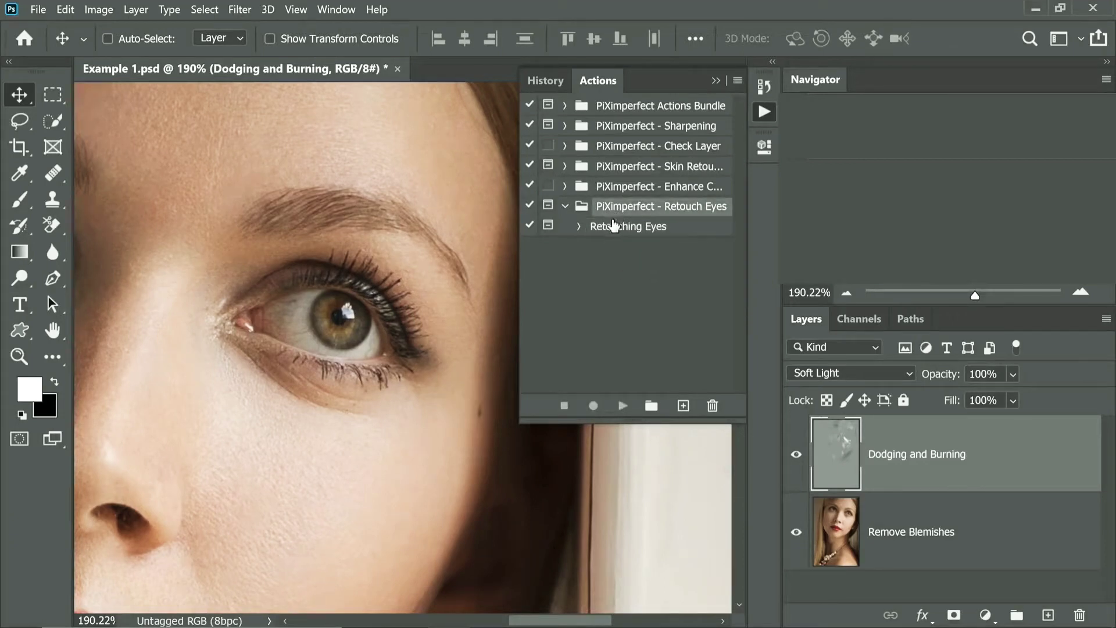
pyautogui.click(642, 233)
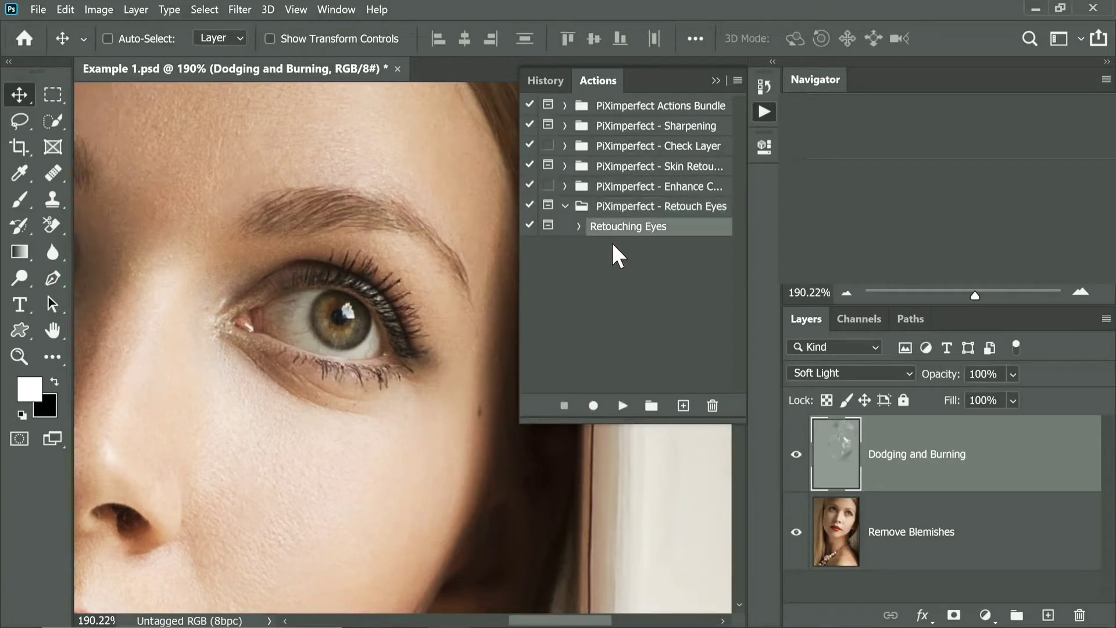
pyautogui.click(623, 407)
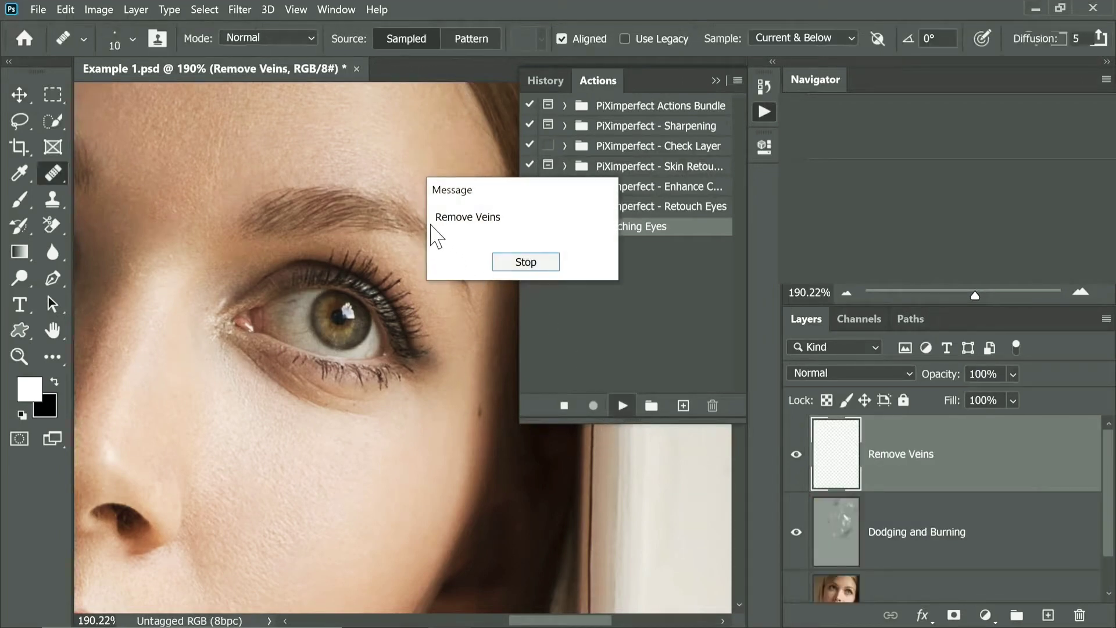
pyautogui.click(526, 262)
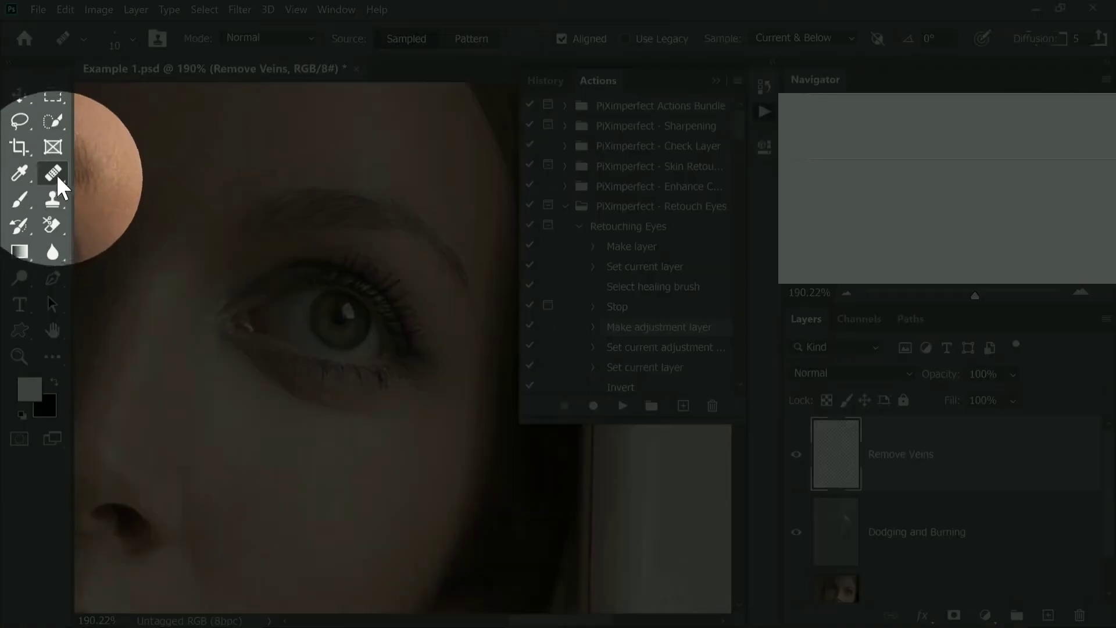
# Heal the veins in the white of the eye between the inner corner and the iris on the Remove Veins layer with the Healing Brush.
pyautogui.click(54, 175)
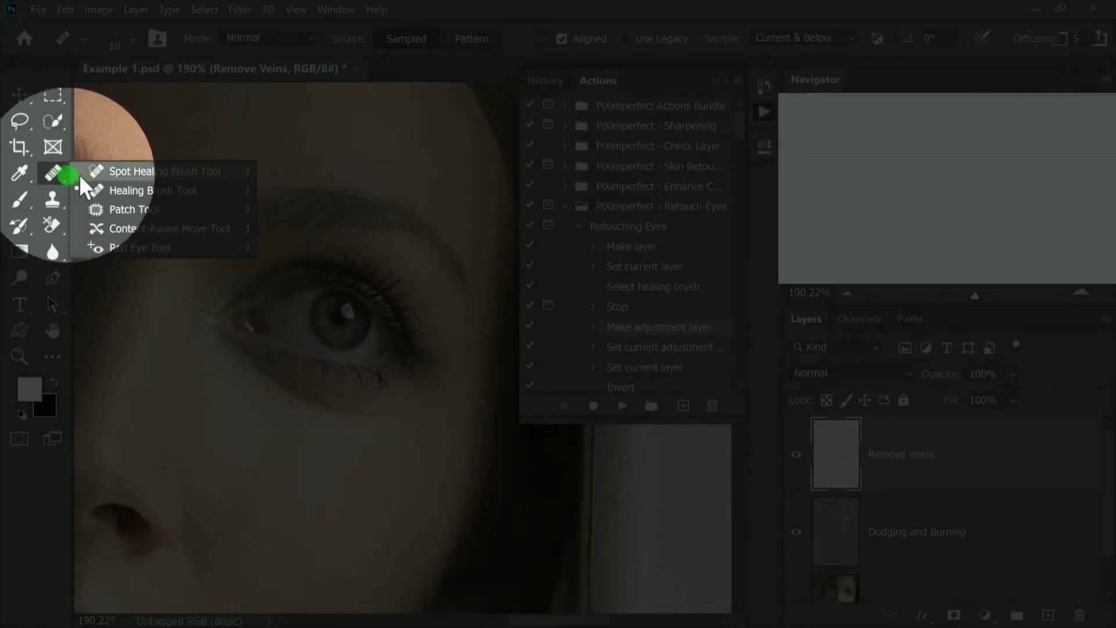
pyautogui.click(59, 181)
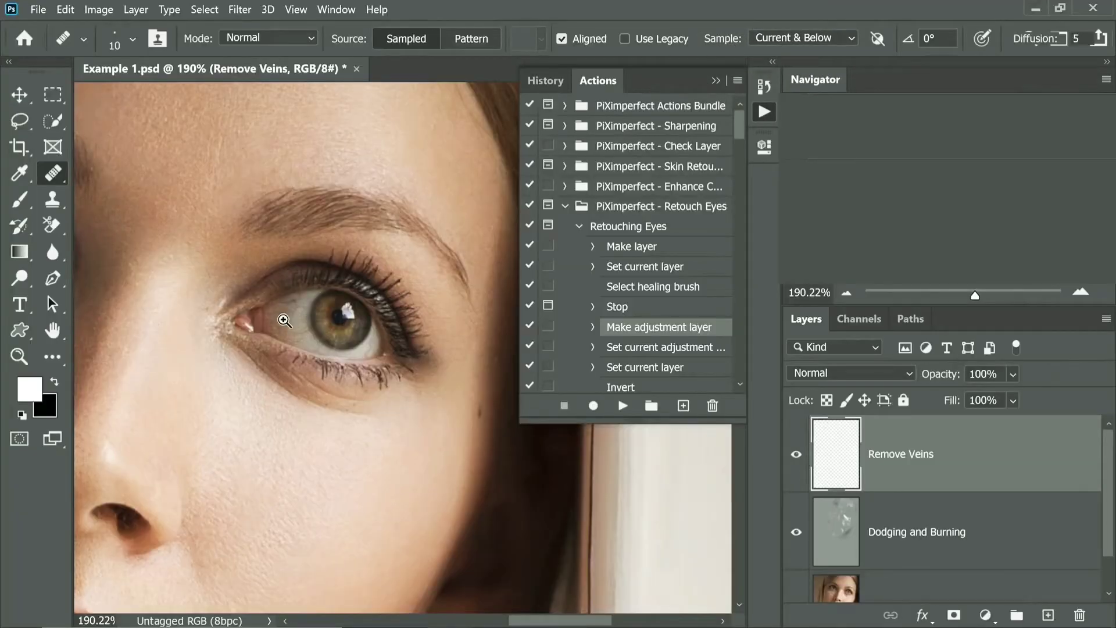
pyautogui.moveTo(285, 320); pyautogui.dragTo(318, 325)
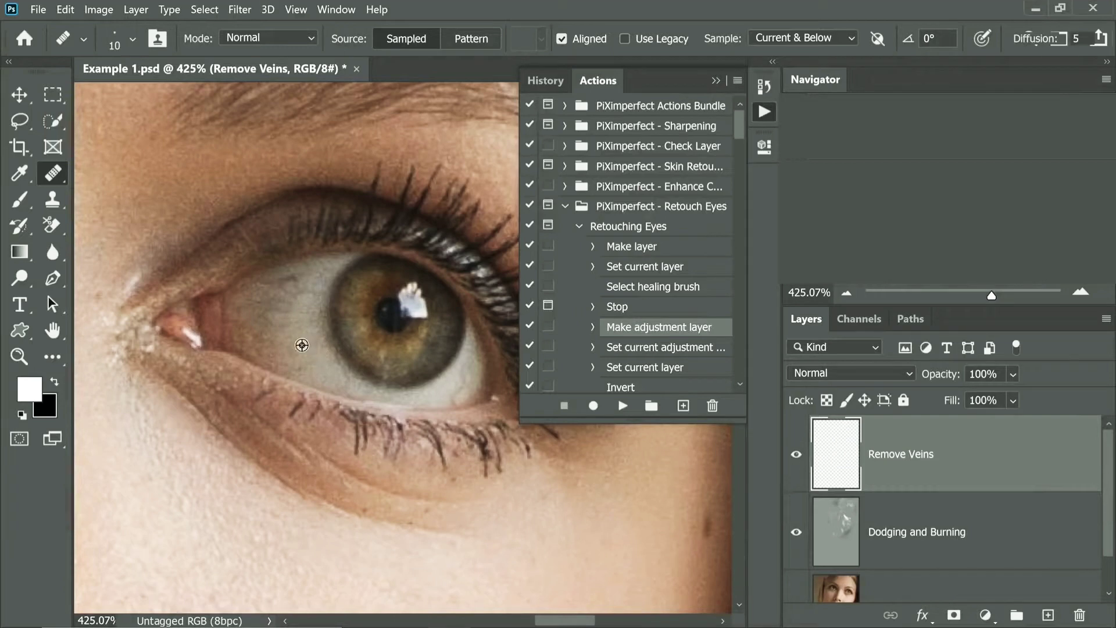
pyautogui.press('w')
pyautogui.press('j')
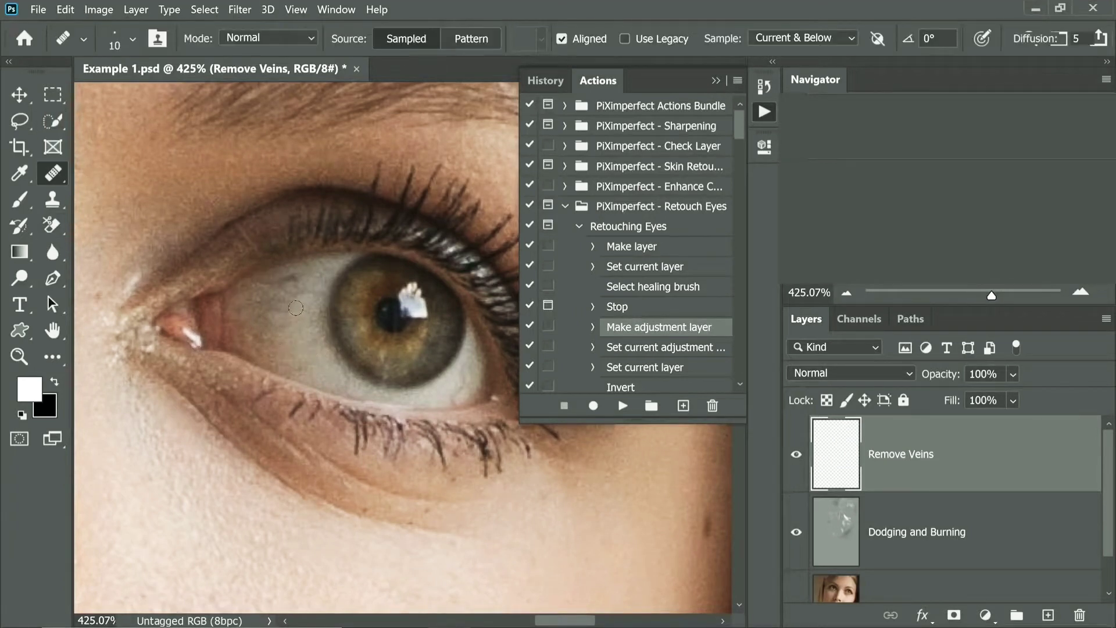
pyautogui.moveTo(288, 300); pyautogui.dragTo(302, 296)
pyautogui.press('[')
# Sample the white beside the iris's outer edge and enlarge the Healing Brush to 20 while clearing the remaining veins.
pyautogui.keyDown('alt'); pyautogui.click(464, 385); pyautogui.keyUp('alt')
pyautogui.press(']')
pyautogui.press(']')
pyautogui.press(']')
pyautogui.press(']')
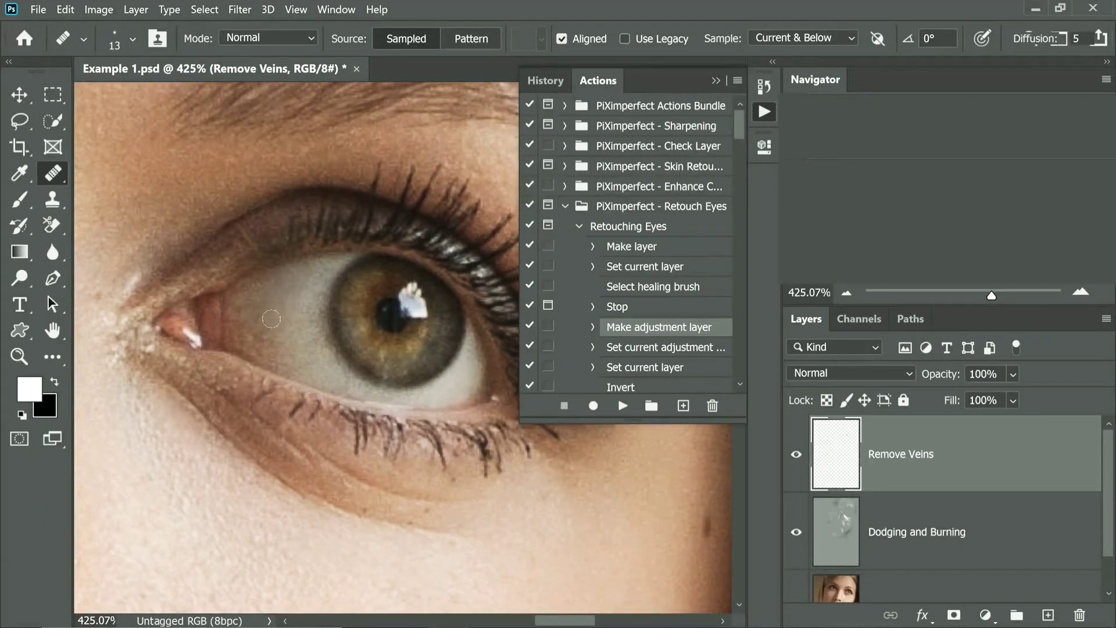
pyautogui.press(']')
pyautogui.press(']')
pyautogui.press(']')
pyautogui.press(']')
pyautogui.press(']')
pyautogui.press(']')
pyautogui.press(']')
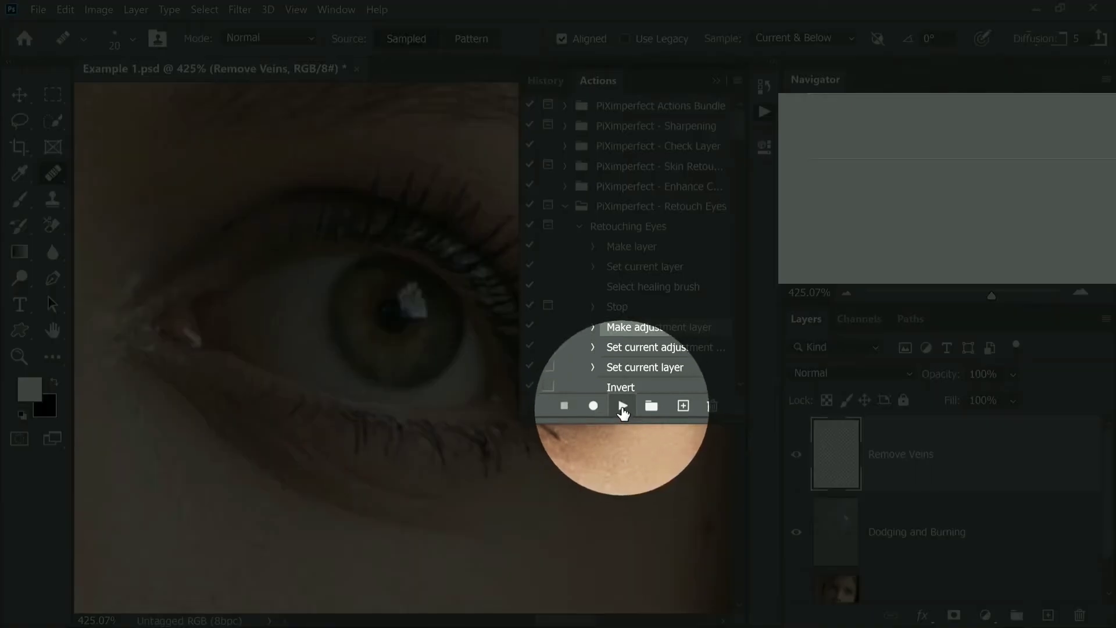
# Continue the action to the Kicker Light stop and paint its mask white over the lower iris with a soft brush of size 106.
pyautogui.click(623, 407)
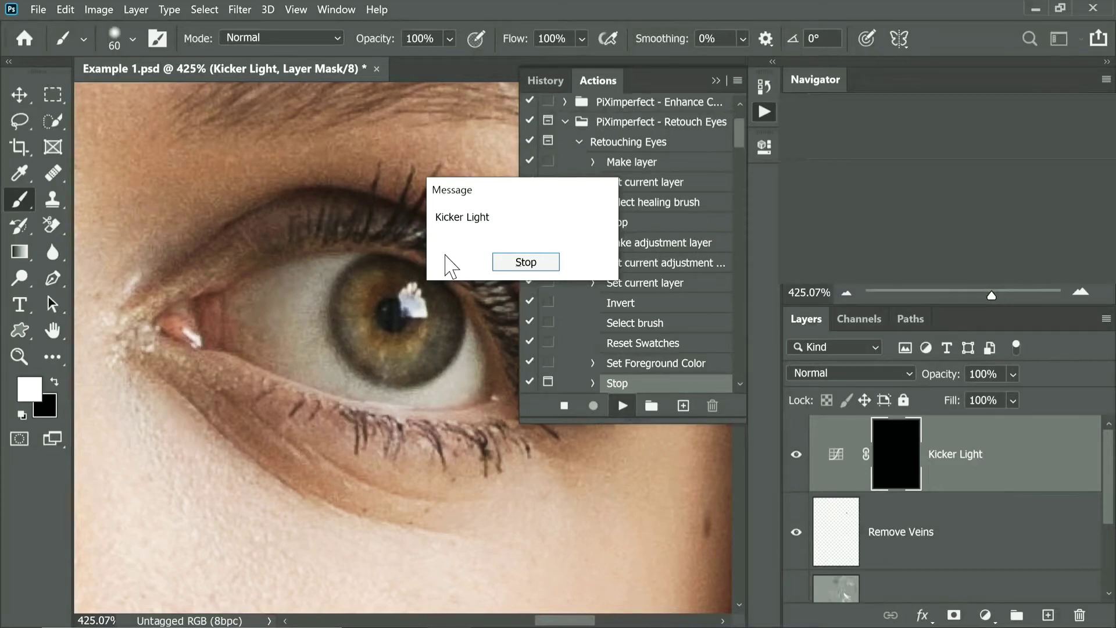
pyautogui.click(525, 261)
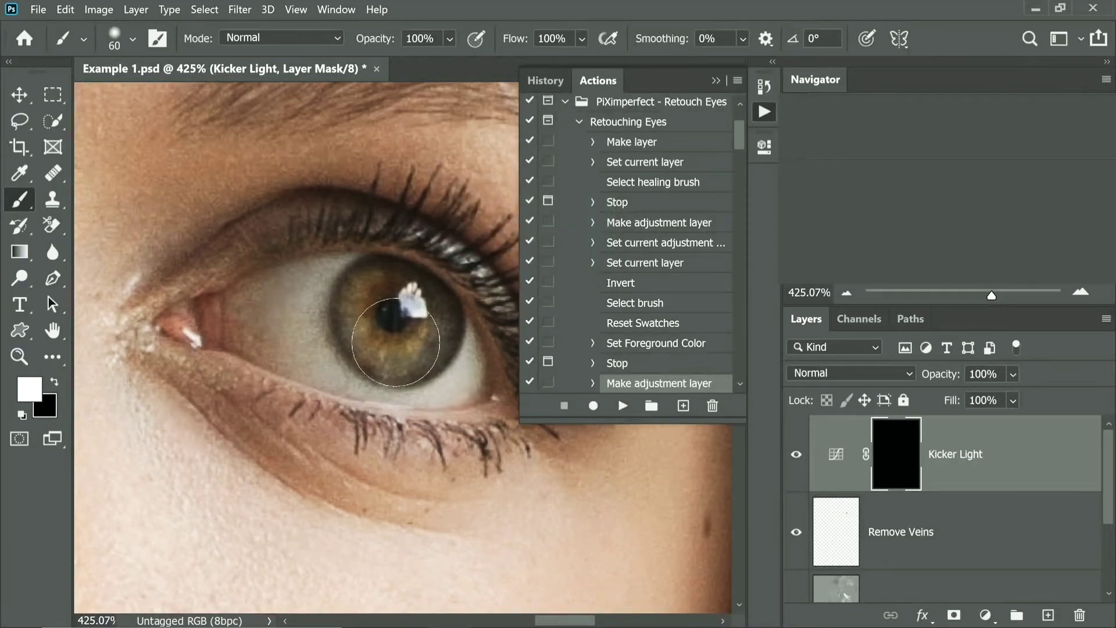
pyautogui.moveTo(407, 327); pyautogui.dragTo(416, 328)
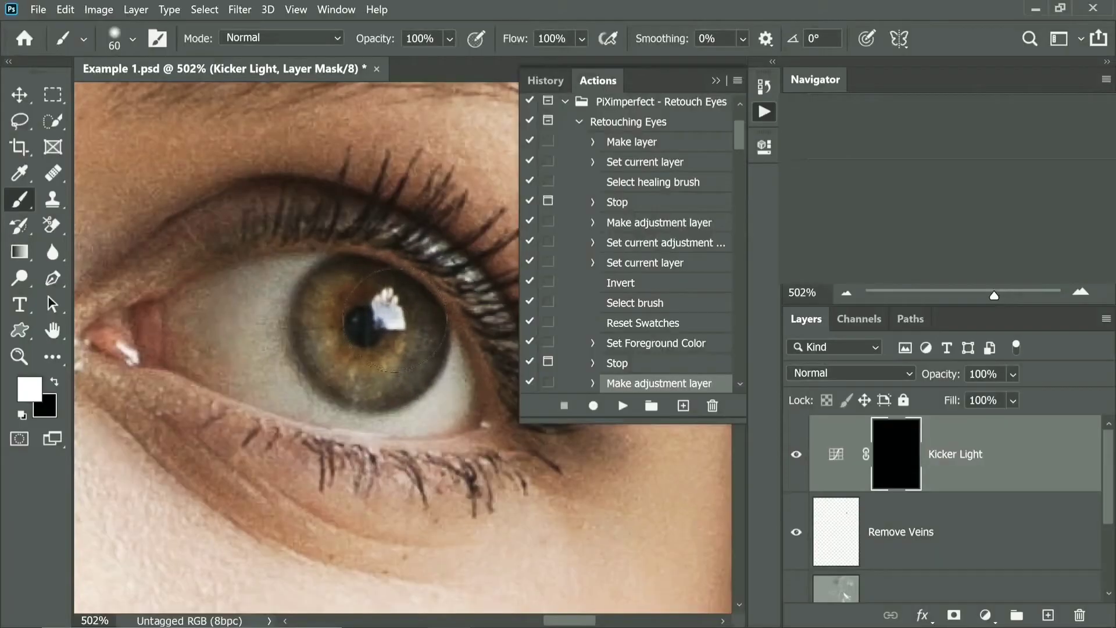
pyautogui.moveTo(395, 319); pyautogui.dragTo(352, 319)
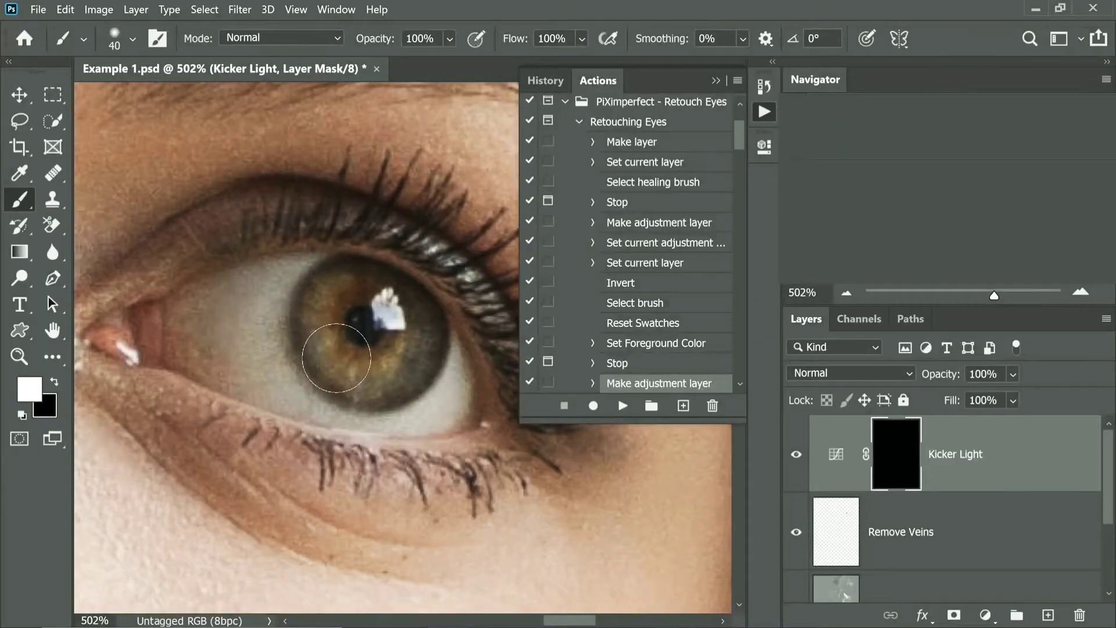
pyautogui.moveTo(336, 358); pyautogui.dragTo(387, 372)
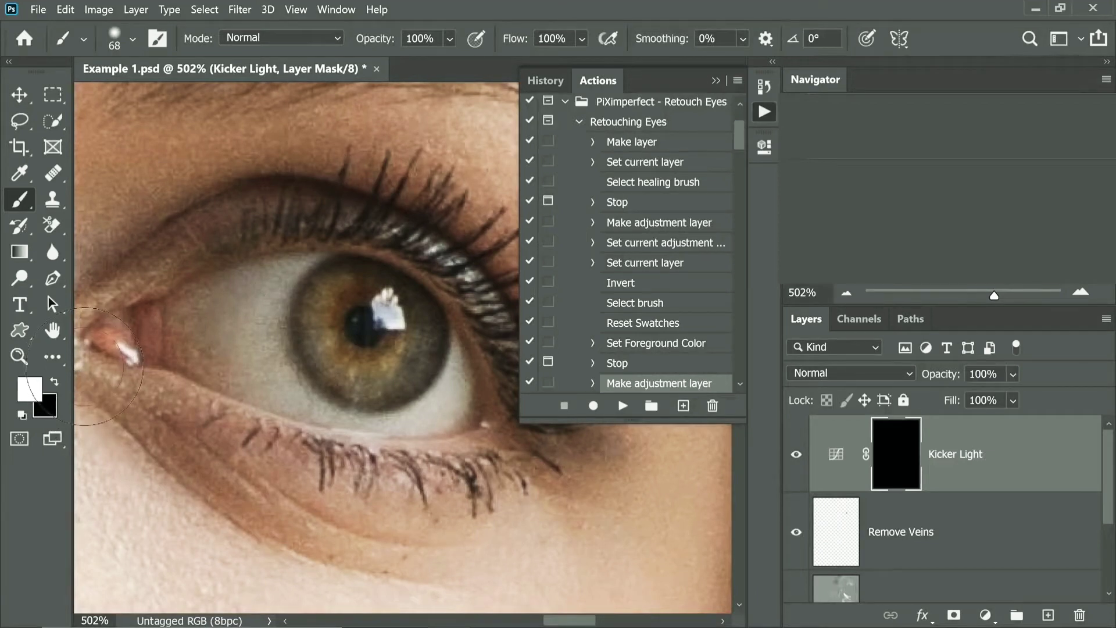
pyautogui.moveTo(320, 358)
pyautogui.mouseDown()
pyautogui.moveTo(369, 360)
pyautogui.moveTo(351, 354)
pyautogui.mouseUp()
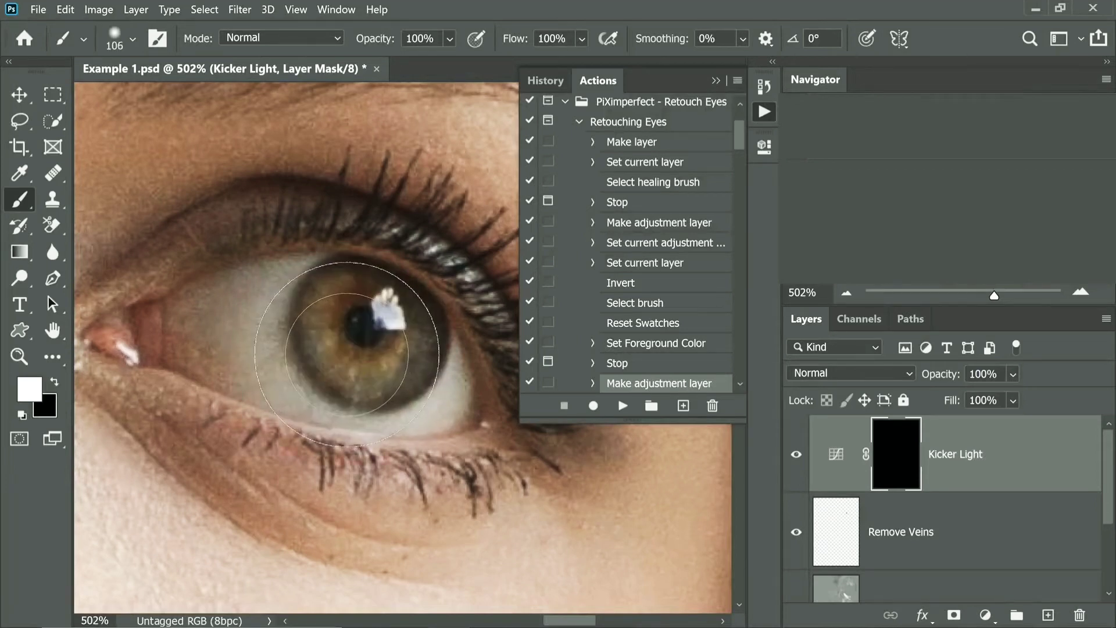
pyautogui.click(348, 349)
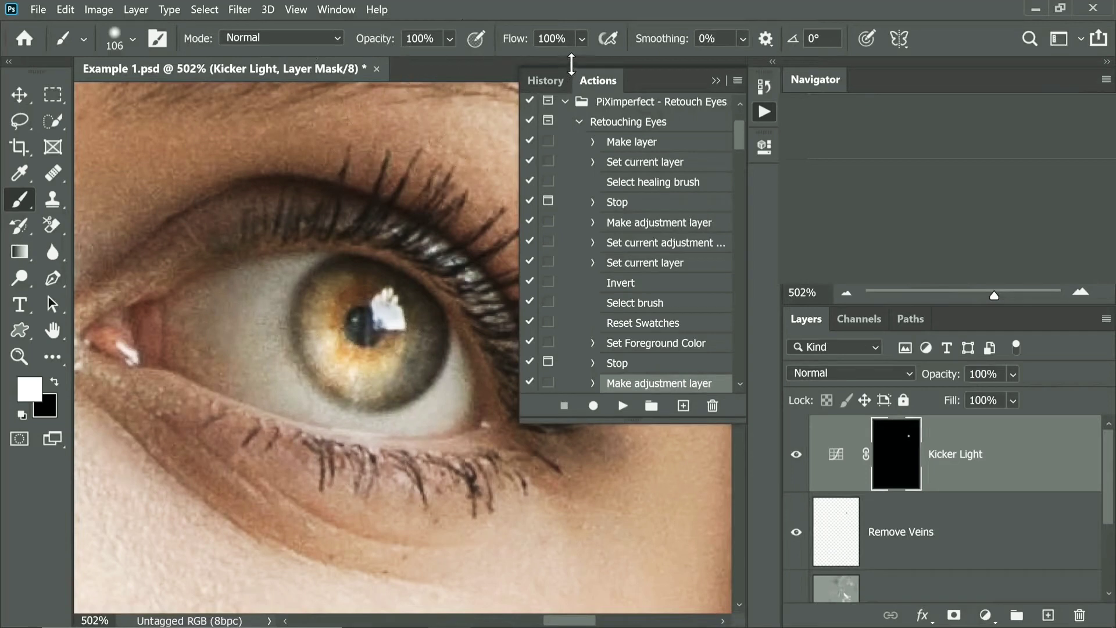
# Paint black over the pupil on the Kicker Light mask with a brush of size 26 to remove the brightening there.
pyautogui.press('x')
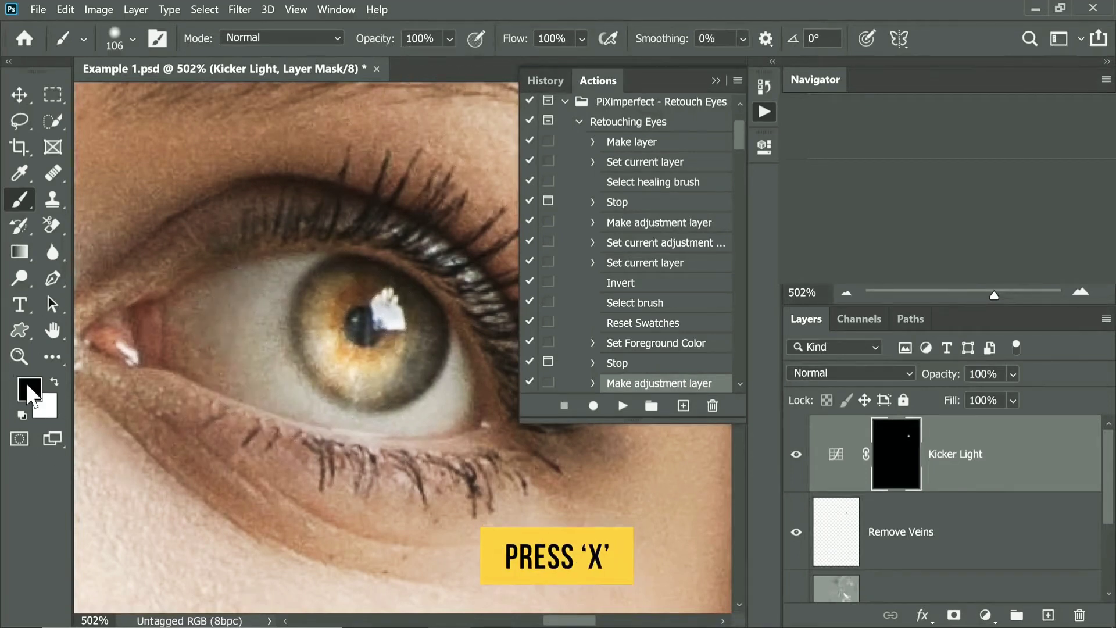
pyautogui.moveTo(252, 307); pyautogui.dragTo(120, 295)
pyautogui.moveTo(262, 280); pyautogui.dragTo(273, 278)
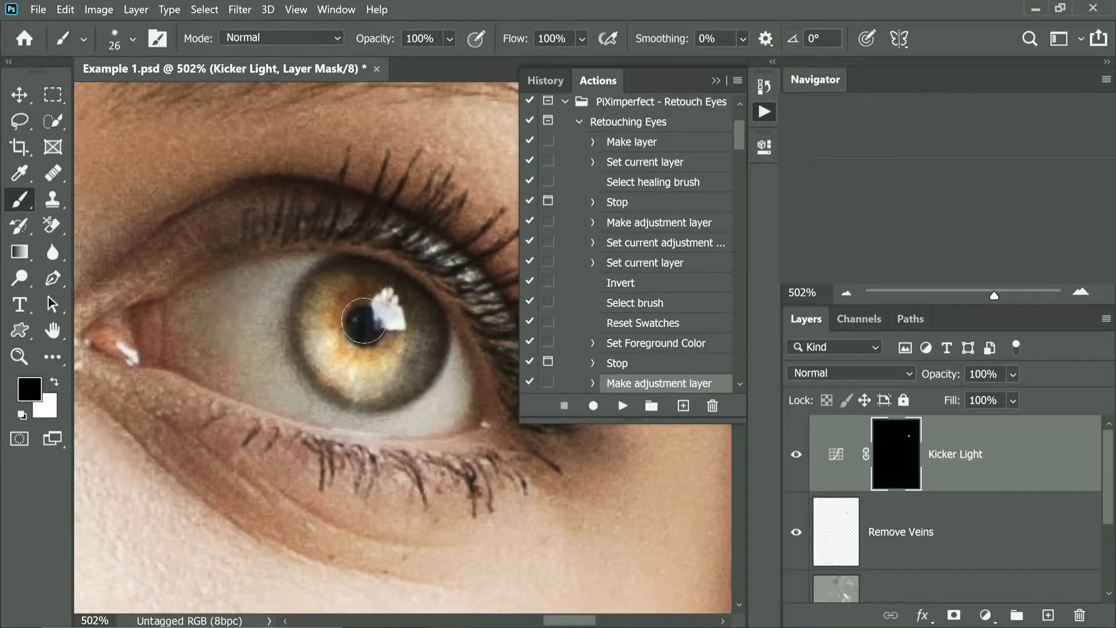
pyautogui.moveTo(373, 326); pyautogui.dragTo(410, 340)
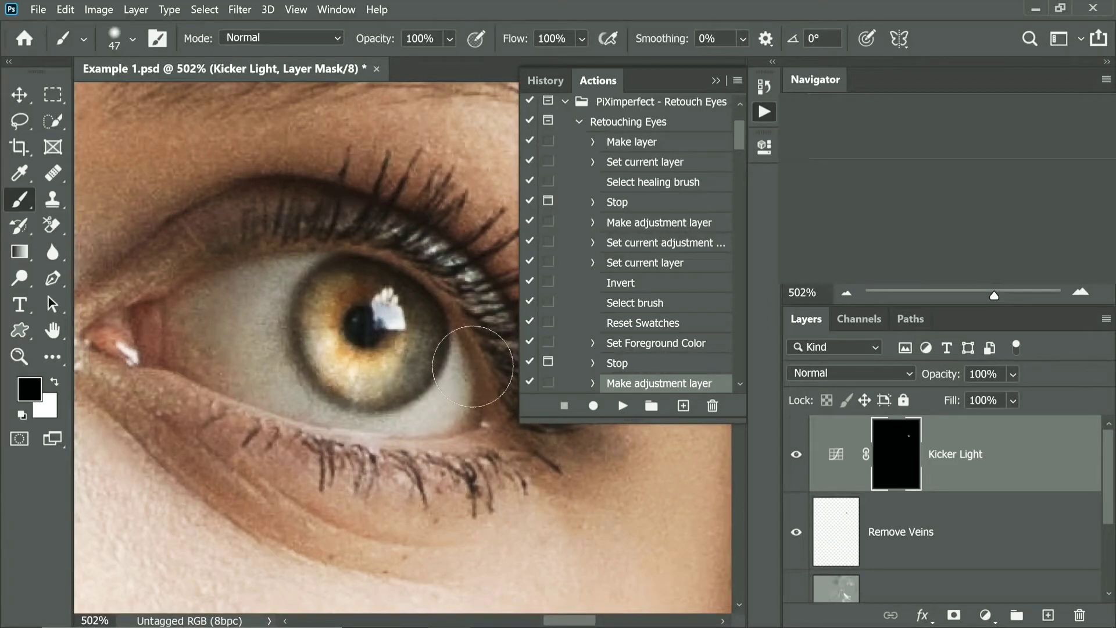
# Continue the action to the Dab Highlight stop and dab white over the catchlight on the Eye Highlight mask with a size 77 brush.
pyautogui.click(623, 405)
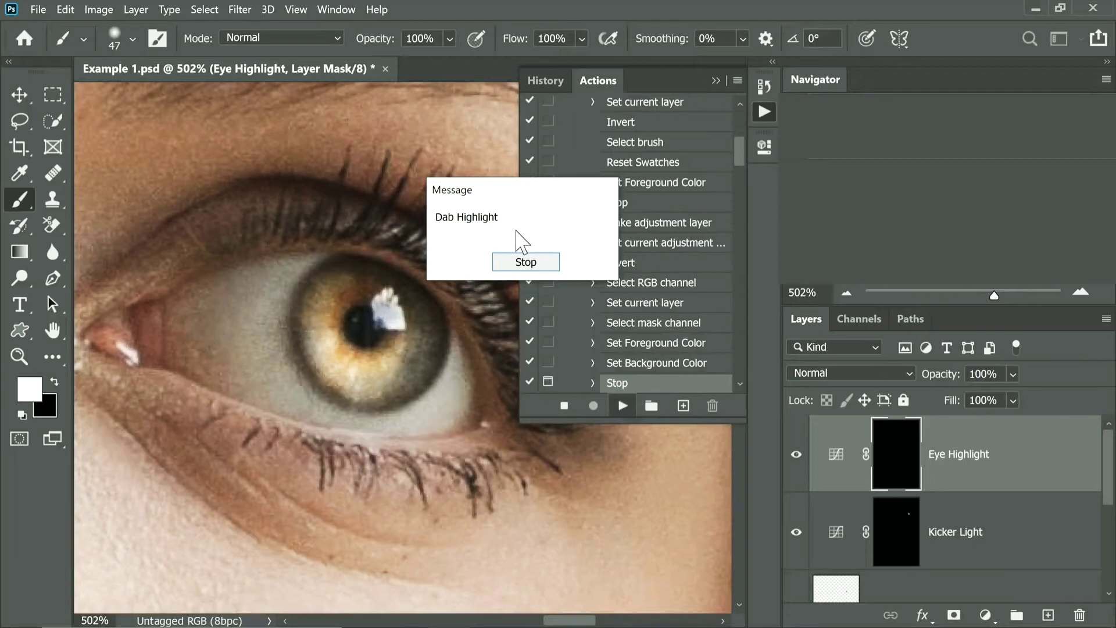
pyautogui.click(518, 262)
pyautogui.moveTo(384, 313)
pyautogui.mouseDown()
pyautogui.moveTo(442, 319)
pyautogui.moveTo(403, 312)
pyautogui.mouseUp()
pyautogui.click(386, 314)
pyautogui.click(386, 315)
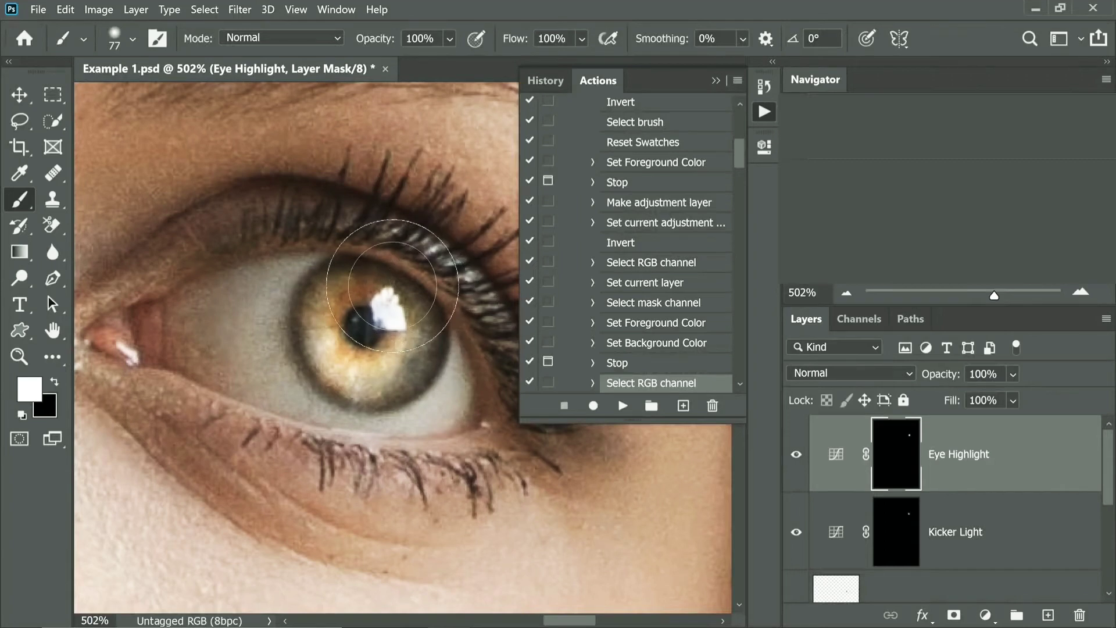
# Continue the action to the Dab Kick High stop and paint white over the lower iris on the new Curves mask, redoing the first dab.
pyautogui.click(624, 406)
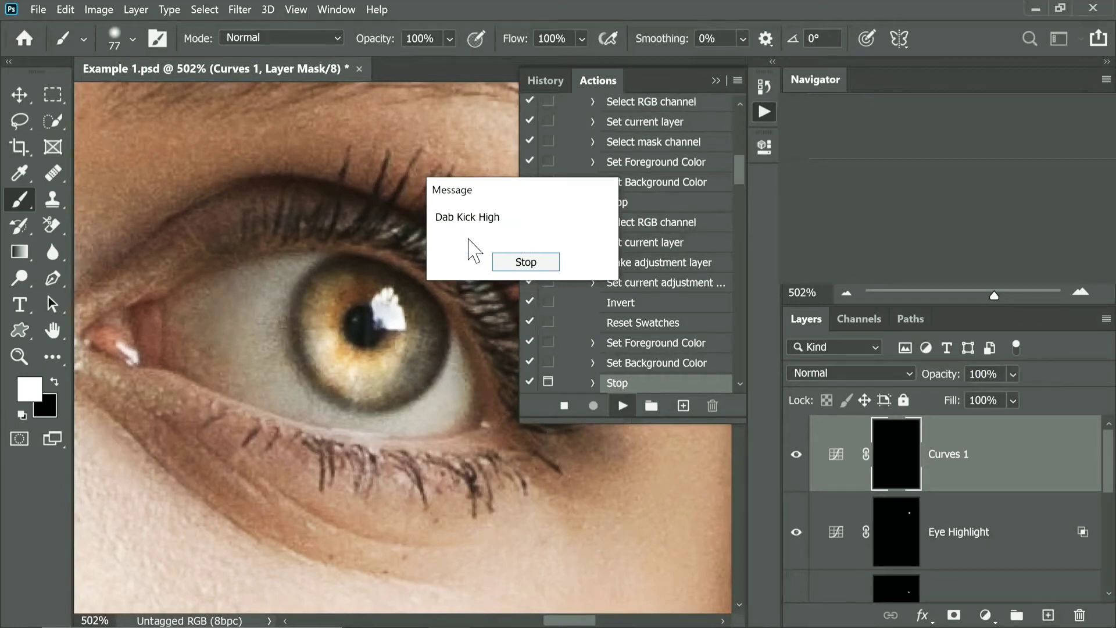
pyautogui.click(526, 261)
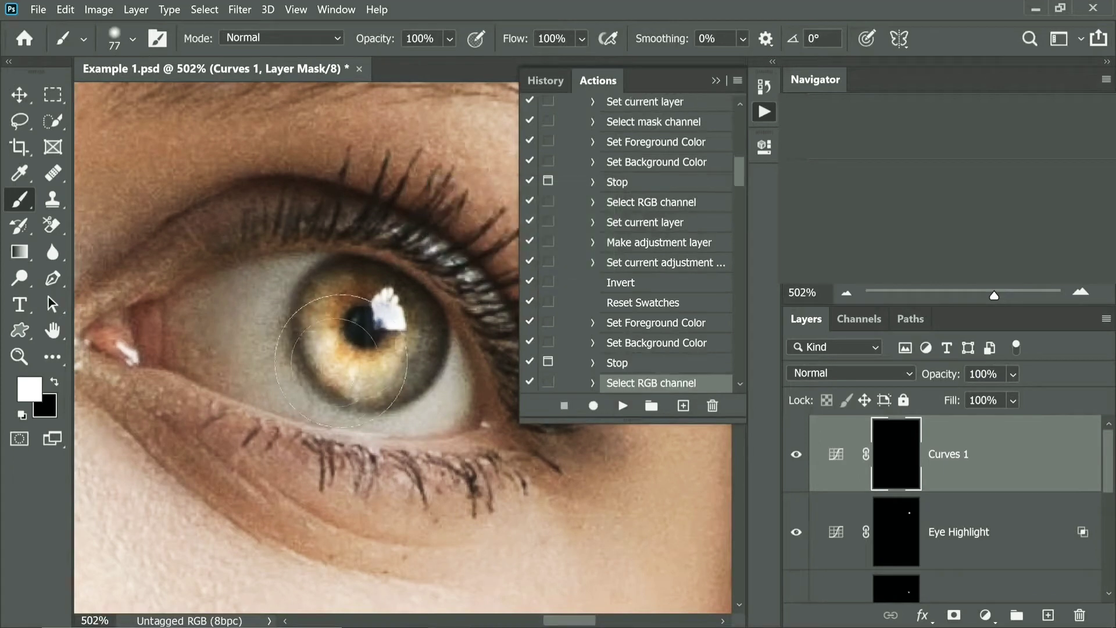
pyautogui.press('[')
pyautogui.press('[')
pyautogui.press('[')
pyautogui.press('[')
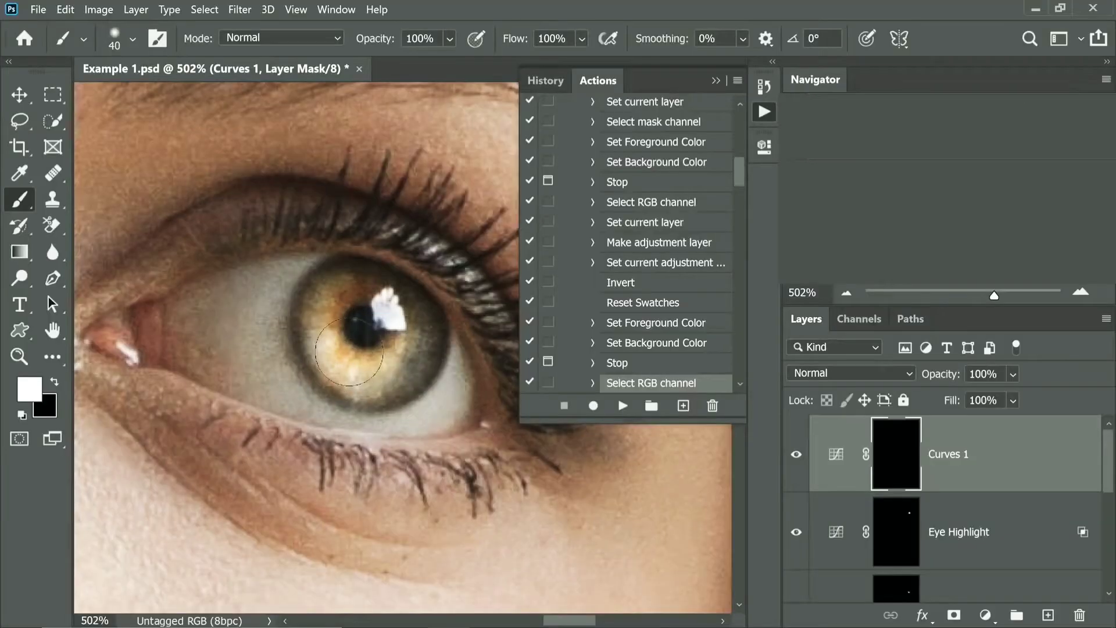
pyautogui.moveTo(350, 350)
pyautogui.mouseDown()
pyautogui.moveTo(381, 350)
pyautogui.moveTo(325, 342)
pyautogui.moveTo(365, 340)
pyautogui.moveTo(327, 396)
pyautogui.mouseUp()
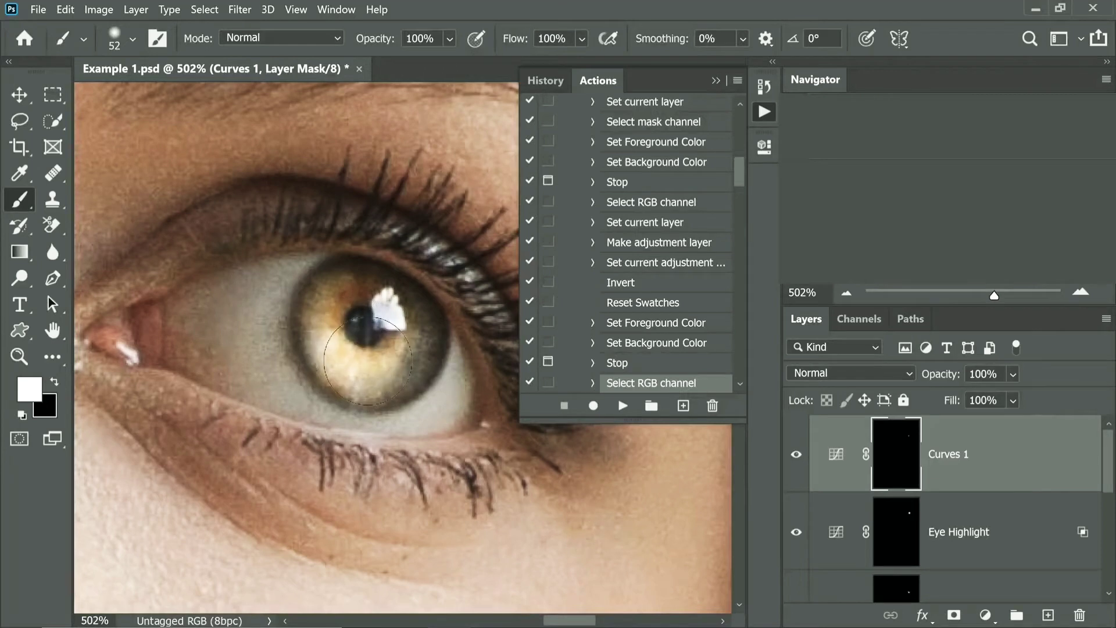
pyautogui.hotkey('ctrl', 'z')
pyautogui.moveTo(361, 352)
pyautogui.mouseDown()
pyautogui.moveTo(338, 353)
pyautogui.moveTo(383, 381)
pyautogui.mouseUp()
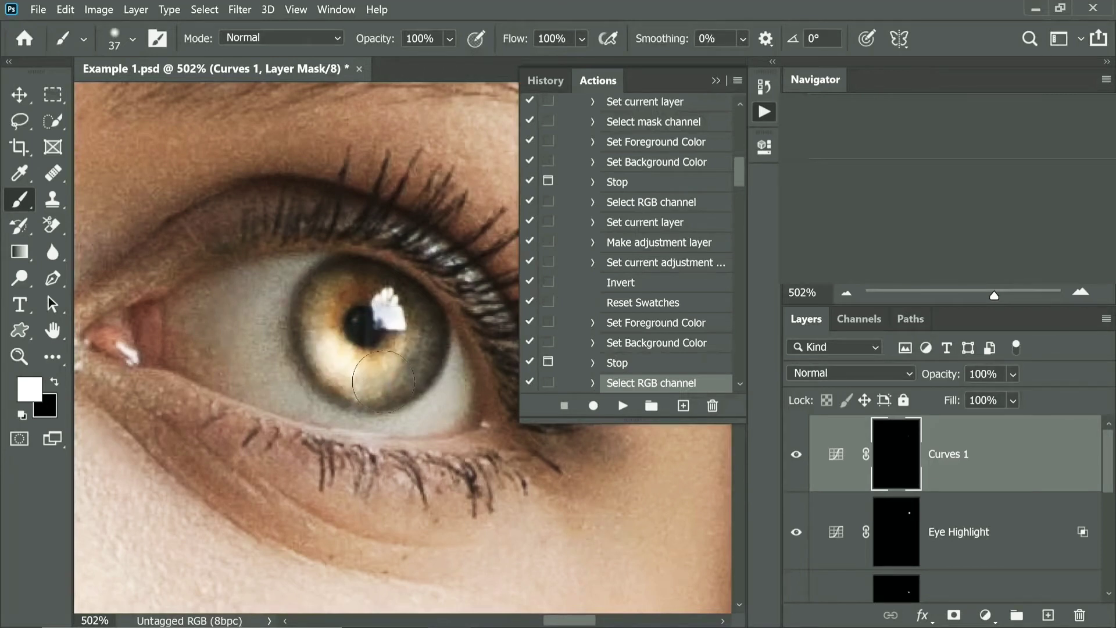
# Continue the action to the Paint on Eye White stop and paint white over the eye white on the Brighten Eye White mask, brush size 22.
pyautogui.click(621, 407)
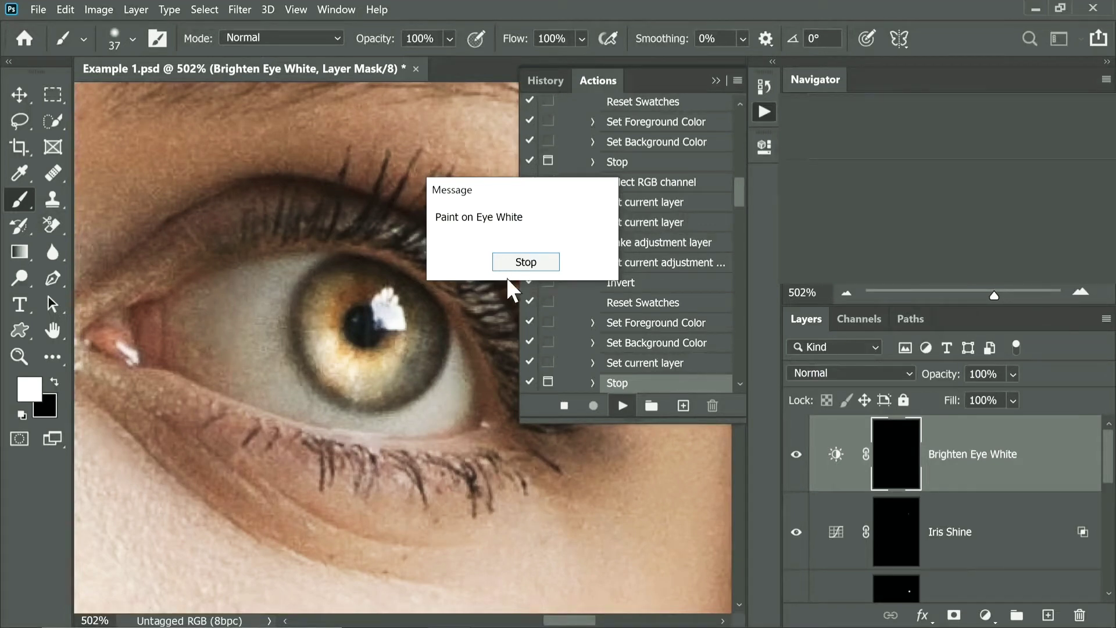
pyautogui.click(523, 265)
pyautogui.keyDown('alt'); pyautogui.rightClick(256, 316); pyautogui.keyUp('alt')
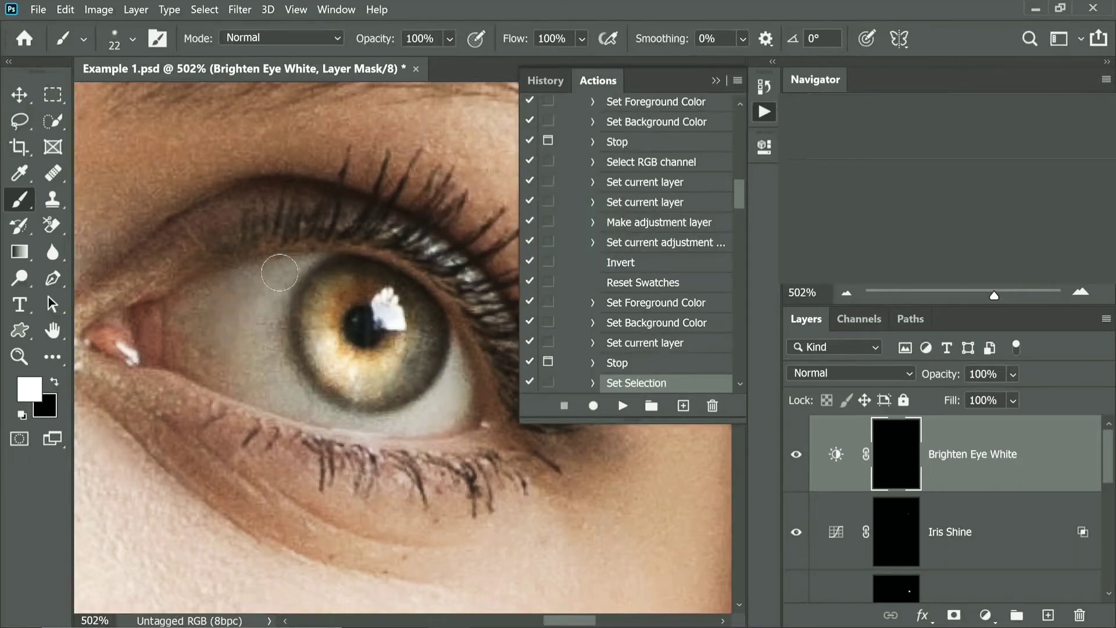
pyautogui.moveTo(280, 272); pyautogui.dragTo(285, 275)
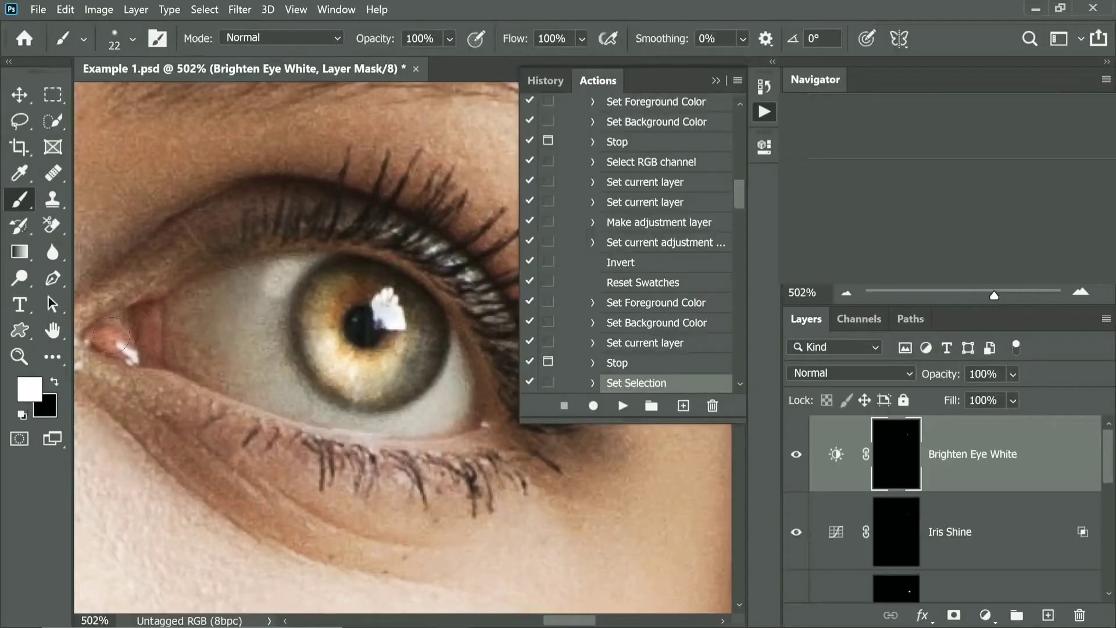
pyautogui.moveTo(269, 289)
pyautogui.mouseDown()
pyautogui.moveTo(259, 328)
pyautogui.moveTo(283, 273)
pyautogui.moveTo(319, 260)
pyautogui.moveTo(303, 262)
pyautogui.moveTo(268, 313)
pyautogui.moveTo(267, 343)
pyautogui.moveTo(278, 370)
pyautogui.moveTo(330, 412)
pyautogui.moveTo(459, 367)
pyautogui.moveTo(414, 432)
pyautogui.moveTo(365, 424)
pyautogui.moveTo(264, 362)
pyautogui.moveTo(233, 295)
pyautogui.moveTo(264, 267)
pyautogui.moveTo(235, 354)
pyautogui.moveTo(253, 382)
pyautogui.moveTo(312, 418)
pyautogui.moveTo(184, 386)
pyautogui.moveTo(164, 360)
pyautogui.moveTo(172, 349)
pyautogui.moveTo(157, 330)
pyautogui.moveTo(162, 308)
pyautogui.moveTo(237, 282)
pyautogui.mouseUp()
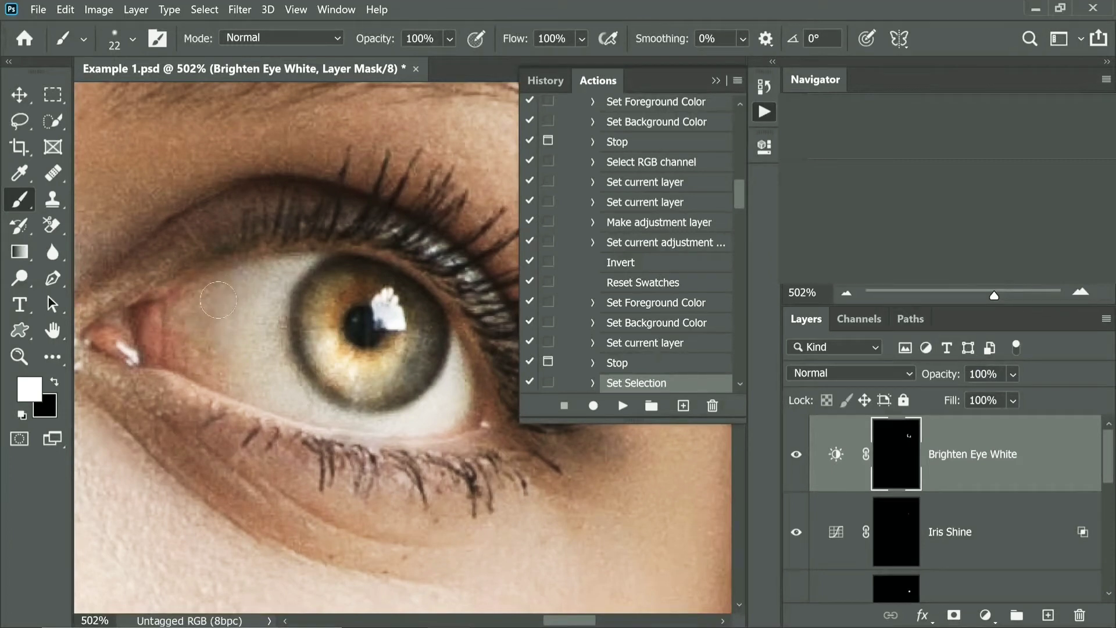
pyautogui.moveTo(163, 309)
pyautogui.mouseDown()
pyautogui.moveTo(160, 346)
pyautogui.moveTo(200, 358)
pyautogui.mouseUp()
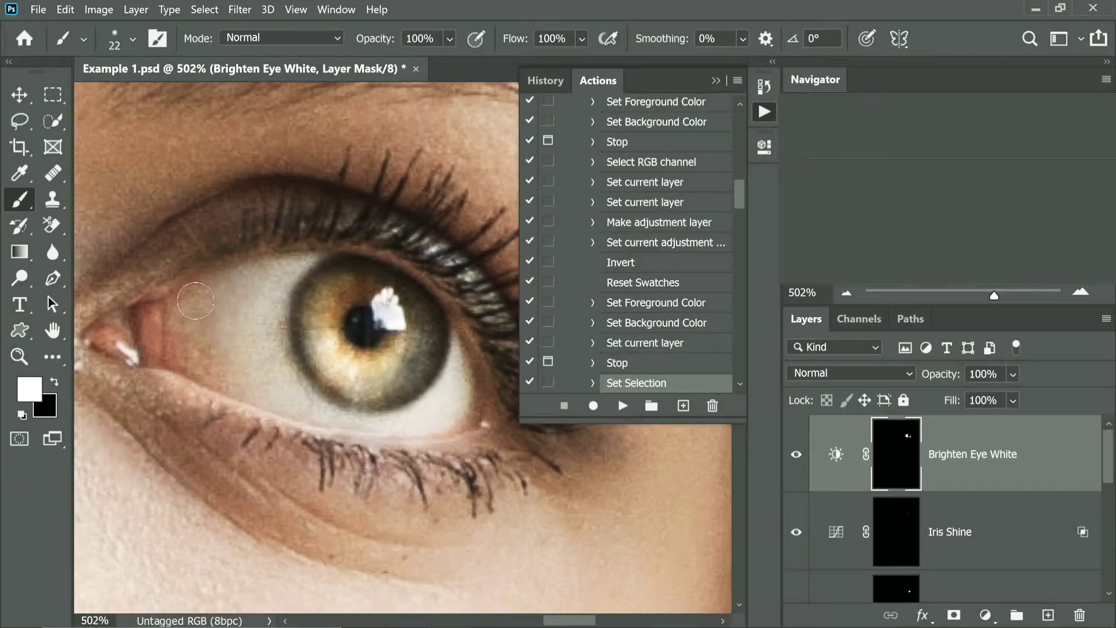
pyautogui.moveTo(196, 300); pyautogui.dragTo(181, 304)
# Paint black around the eye white and over the iris on the Brighten Eye White mask to remove spill, enlarging the brush to 34.
pyautogui.press('x')
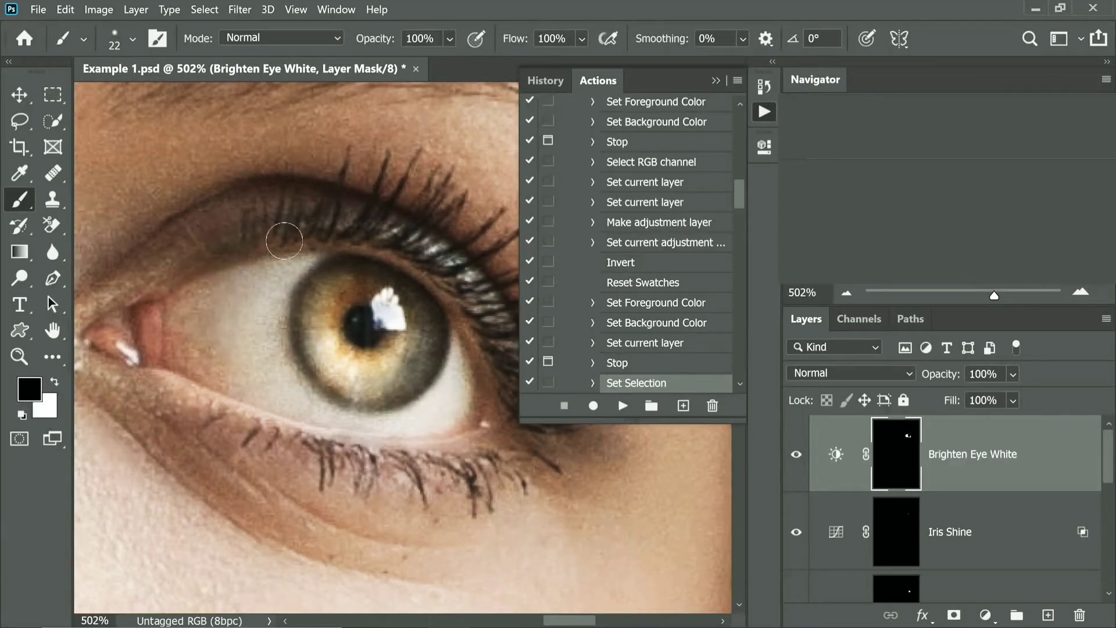
pyautogui.press(']')
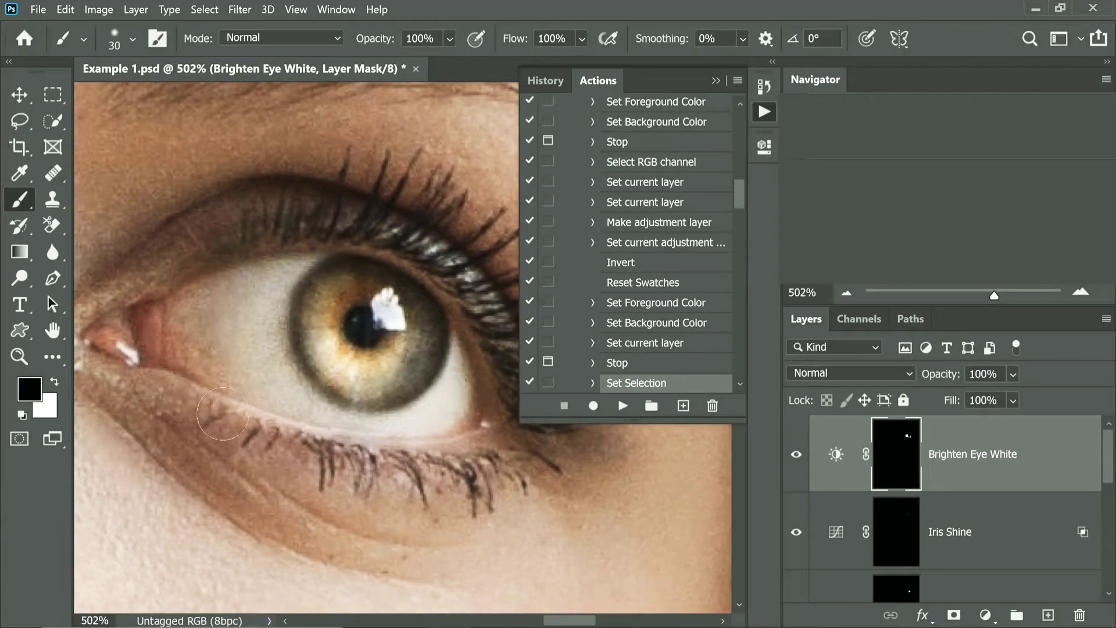
pyautogui.press(']')
pyautogui.press(']')
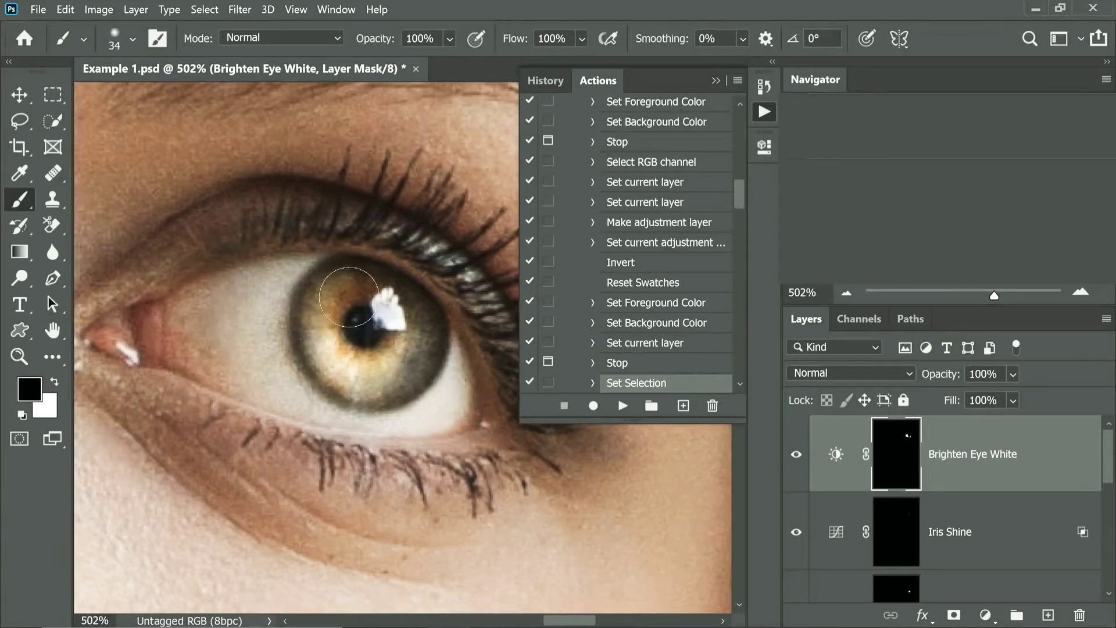
pyautogui.moveTo(324, 324)
pyautogui.mouseDown()
pyautogui.moveTo(269, 325)
pyautogui.moveTo(255, 342)
pyautogui.mouseUp()
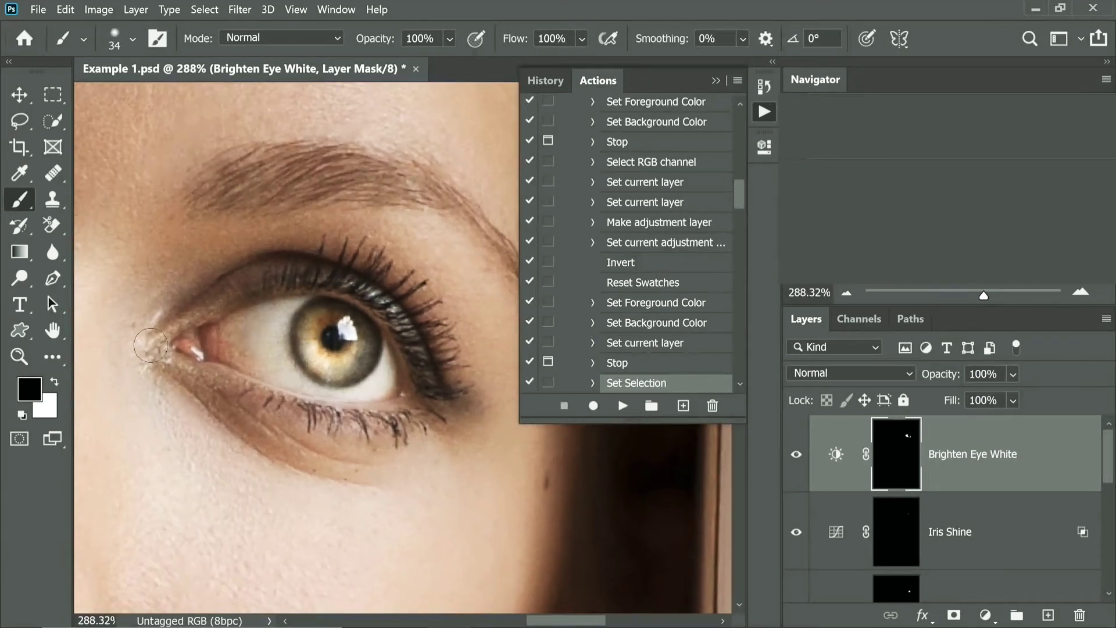
pyautogui.moveTo(138, 343); pyautogui.dragTo(459, 377)
pyautogui.moveTo(267, 341); pyautogui.dragTo(378, 351)
pyautogui.moveTo(360, 338); pyautogui.dragTo(338, 334)
pyautogui.moveTo(328, 336); pyautogui.dragTo(356, 347)
pyautogui.moveTo(249, 347)
pyautogui.mouseDown()
pyautogui.moveTo(264, 348)
pyautogui.moveTo(219, 345)
pyautogui.moveTo(247, 353)
pyautogui.mouseUp()
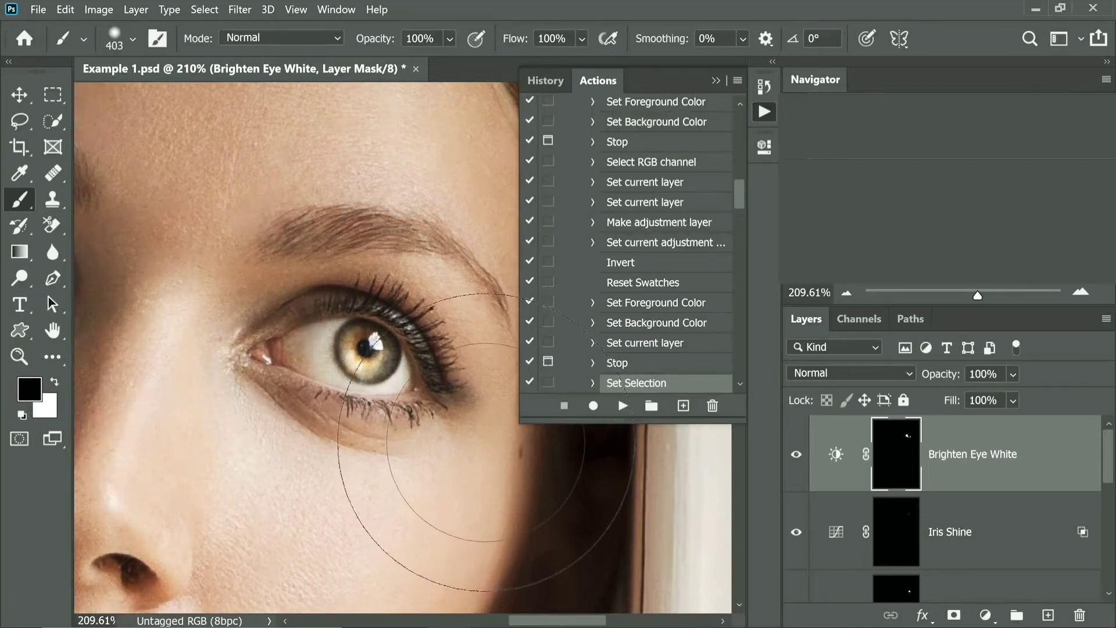
pyautogui.moveTo(387, 374)
pyautogui.mouseDown()
pyautogui.moveTo(428, 376)
pyautogui.moveTo(377, 385)
pyautogui.mouseUp()
# Continue the action to the Paint on Iris stop and paint white over the iris on the Boost Iris Color mask with a size 25 brush.
pyautogui.click(622, 405)
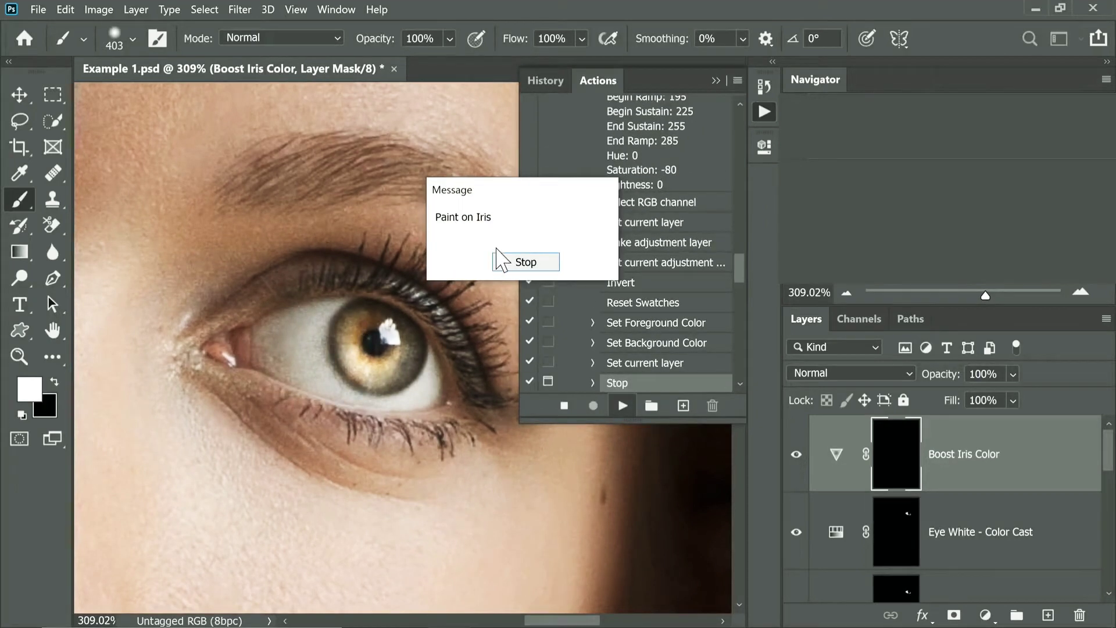
pyautogui.click(525, 263)
pyautogui.scroll(3, 436, 372)
pyautogui.moveTo(344, 327); pyautogui.dragTo(133, 289)
pyautogui.moveTo(309, 292)
pyautogui.mouseDown()
pyautogui.moveTo(231, 289)
pyautogui.moveTo(310, 290)
pyautogui.mouseUp()
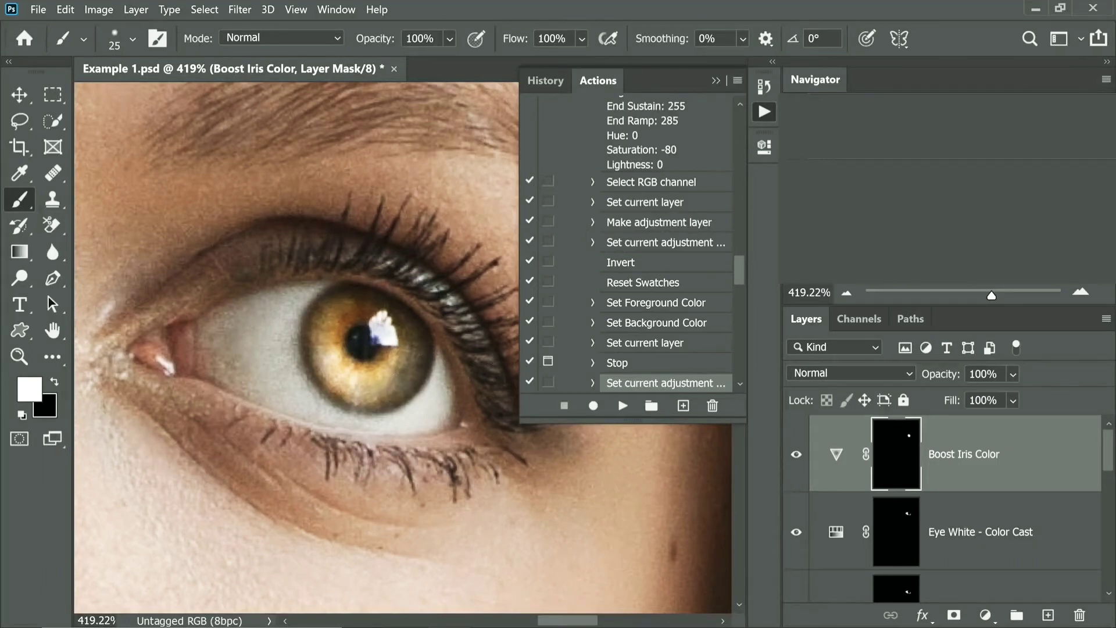
# Continue the action to the High Pass stage and apply the filter to the Sharpen Eye layer with a radius of 2.4 pixels.
pyautogui.click(622, 405)
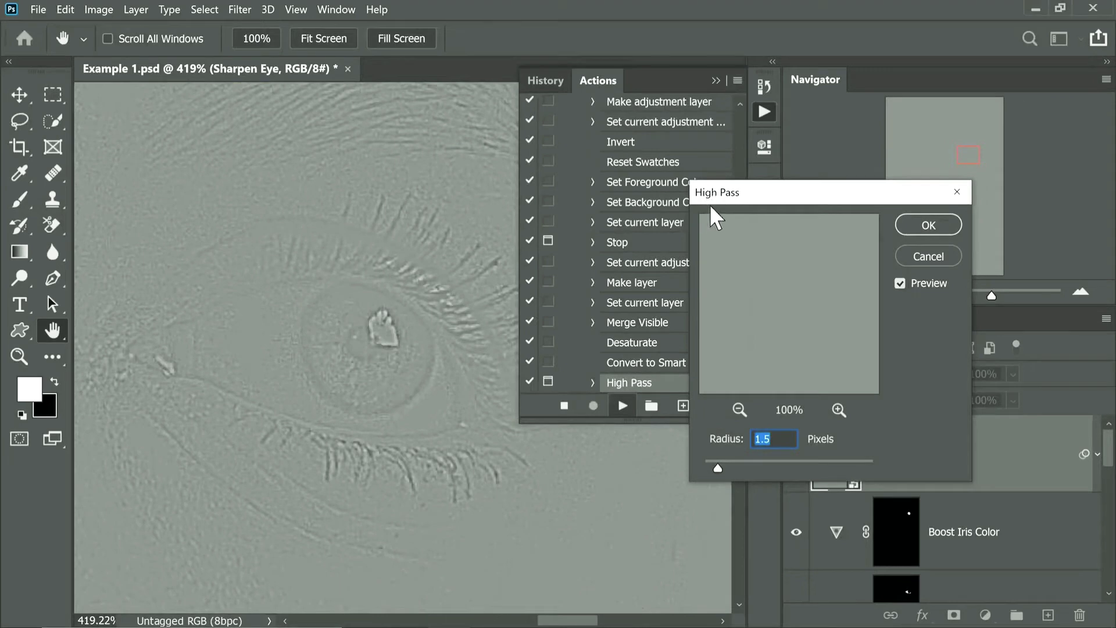
pyautogui.moveTo(710, 198); pyautogui.dragTo(674, 194)
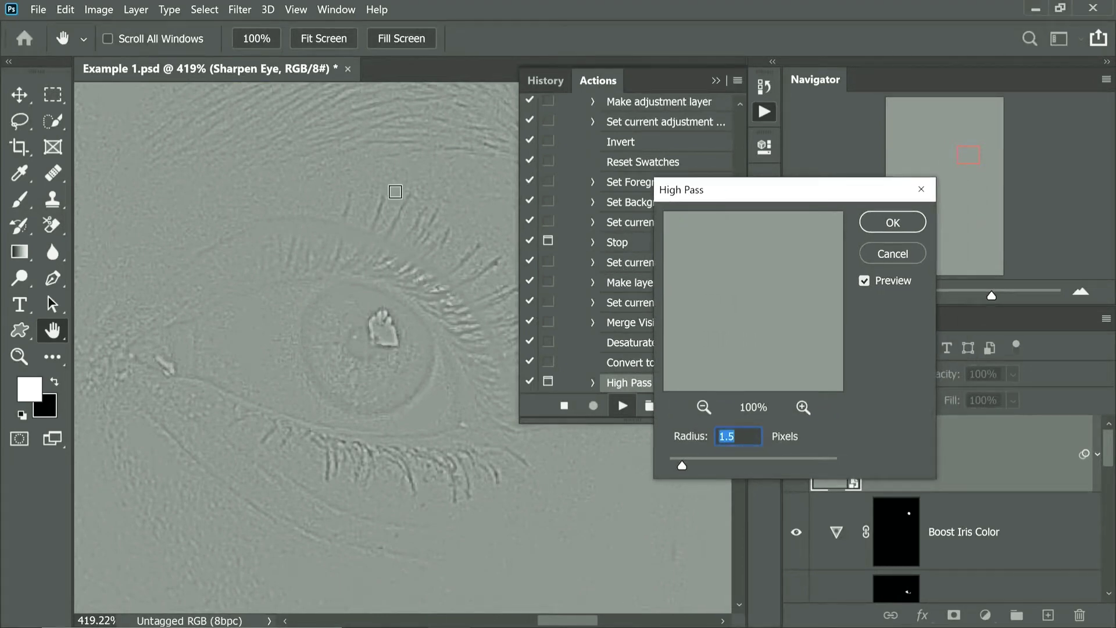
pyautogui.hotkey('ctrl', '-')
pyautogui.moveTo(675, 460); pyautogui.dragTo(692, 465)
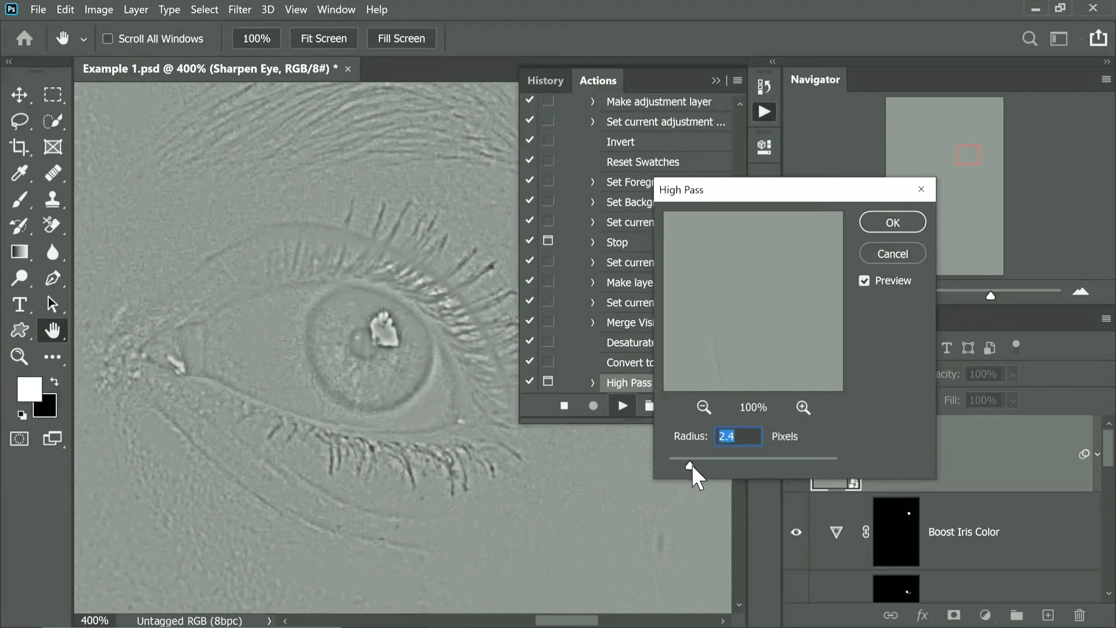
pyautogui.write('2.')
pyautogui.click(880, 227)
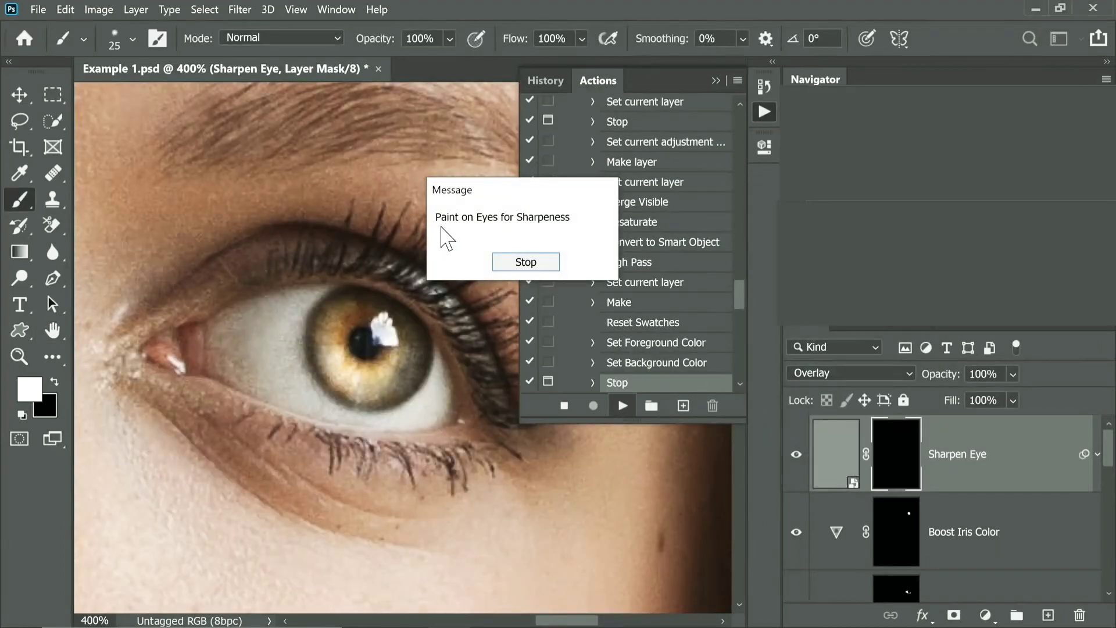
# Acknowledge the Paint on Eyes for Sharpness stop and paint white over the iris on the Sharpen Eye mask.
pyautogui.click(538, 263)
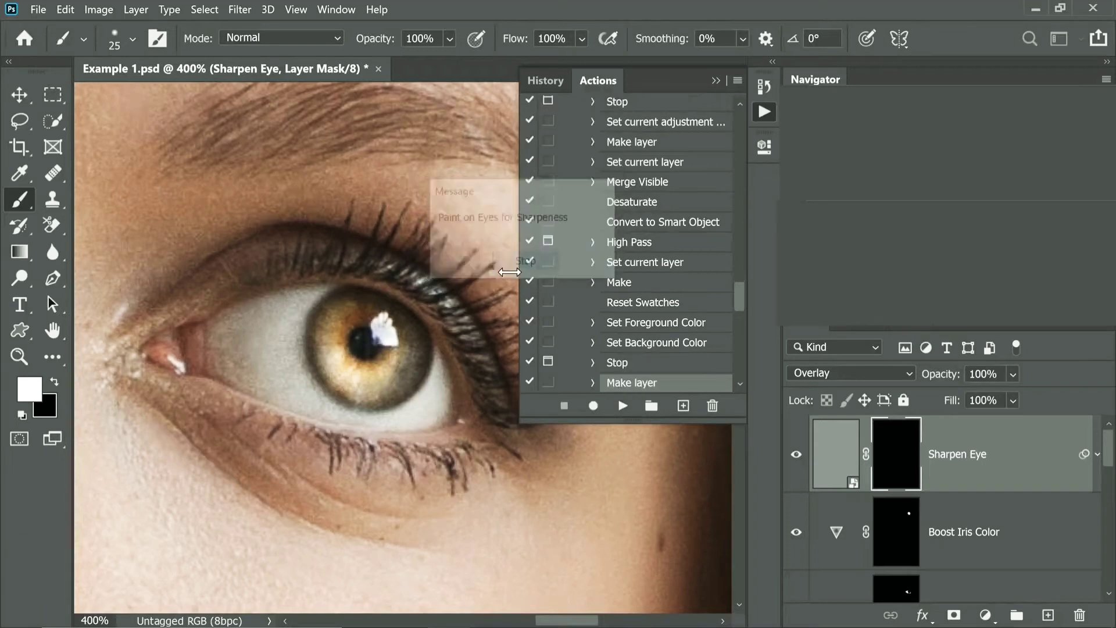
pyautogui.moveTo(323, 295); pyautogui.dragTo(449, 296)
pyautogui.moveTo(367, 296); pyautogui.dragTo(333, 296)
pyautogui.moveTo(352, 286)
pyautogui.mouseDown()
pyautogui.moveTo(329, 306)
pyautogui.moveTo(348, 312)
pyautogui.mouseUp()
pyautogui.click(344, 347)
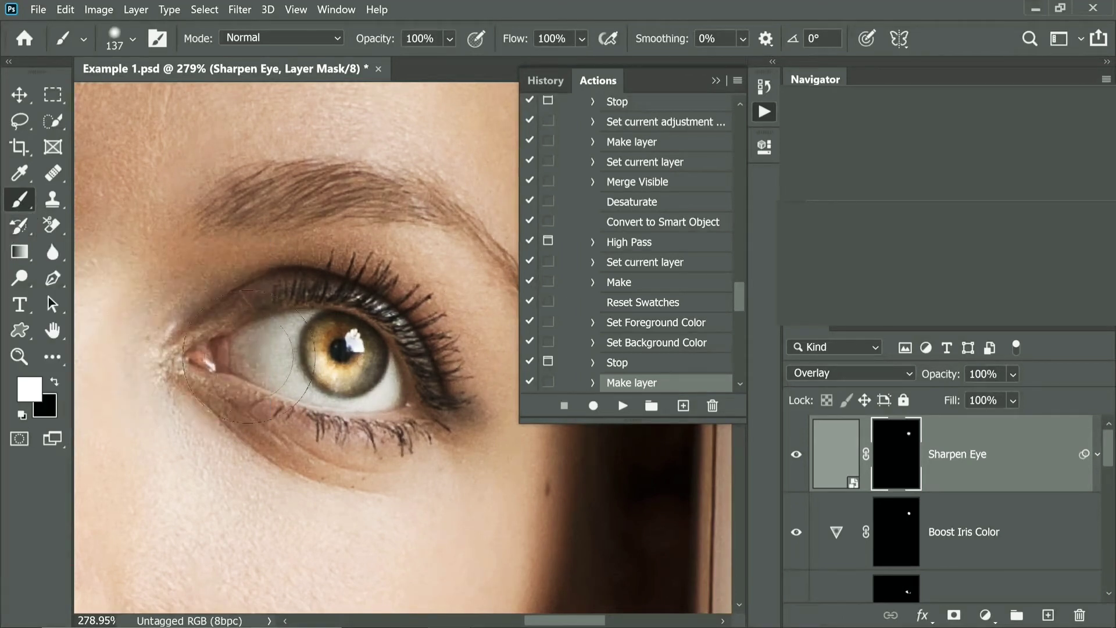
# Extend the white on the Sharpen Eye mask over the lashes, eyelids and inner corner with a large soft brush of about size 131.
pyautogui.moveTo(280, 356); pyautogui.dragTo(260, 356)
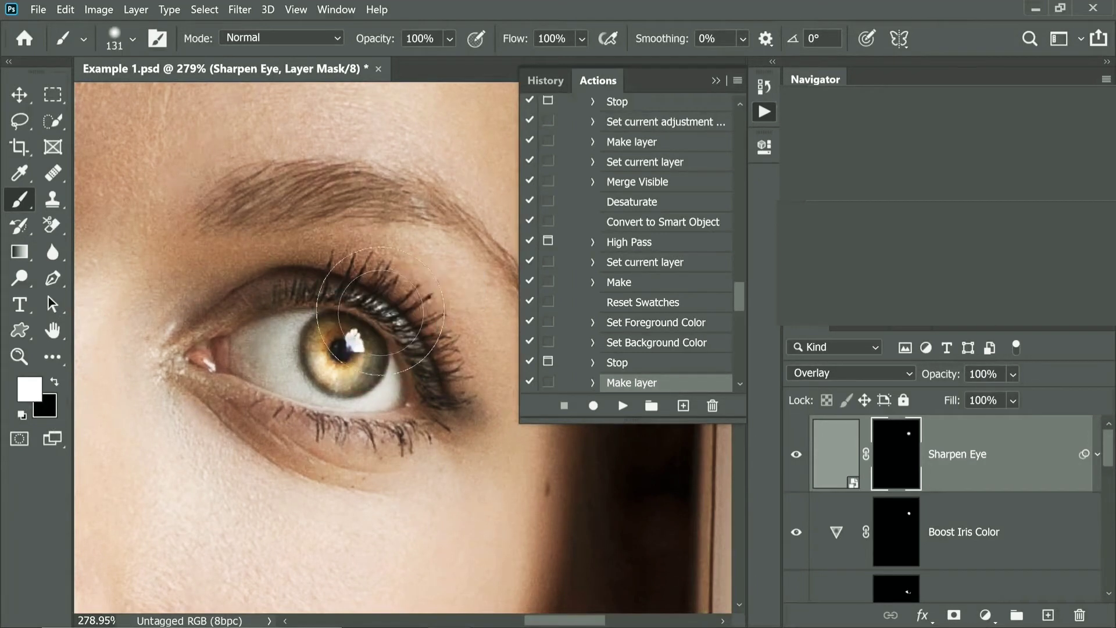
pyautogui.moveTo(434, 373)
pyautogui.mouseDown()
pyautogui.moveTo(423, 374)
pyautogui.moveTo(407, 419)
pyautogui.moveTo(374, 437)
pyautogui.moveTo(226, 381)
pyautogui.mouseUp()
pyautogui.moveTo(288, 343)
pyautogui.mouseDown()
pyautogui.moveTo(279, 343)
pyautogui.moveTo(341, 364)
pyautogui.moveTo(347, 347)
pyautogui.moveTo(332, 365)
pyautogui.mouseUp()
pyautogui.moveTo(256, 292)
pyautogui.mouseDown()
pyautogui.moveTo(302, 289)
pyautogui.moveTo(151, 379)
pyautogui.mouseUp()
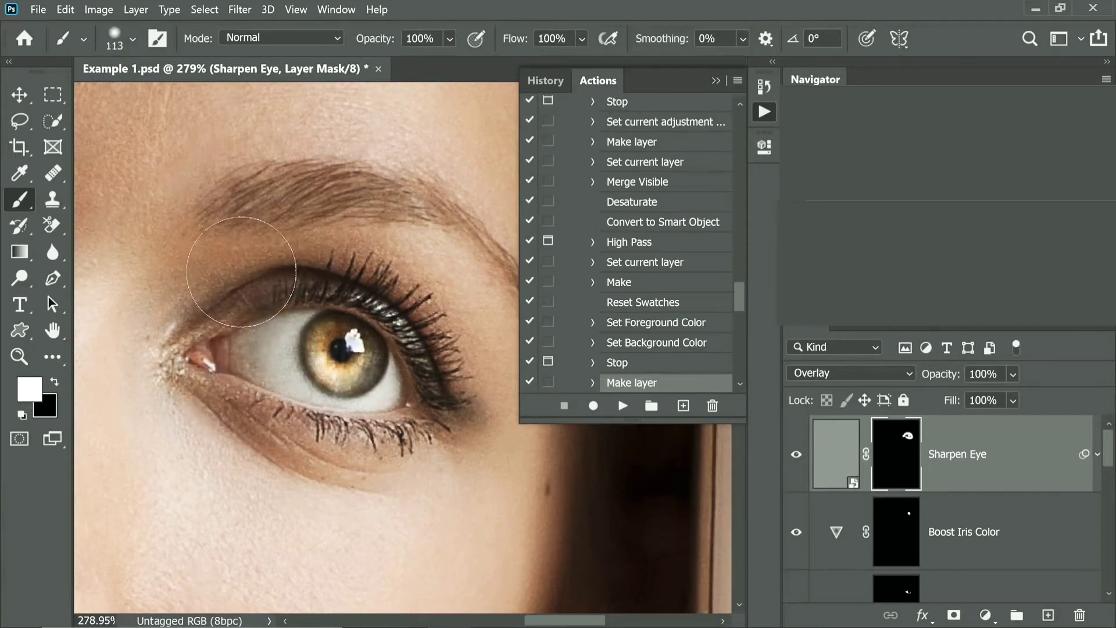
# Refine the Sharpen Eye mask around the eyelids and upper lashes, alternating black and white with a soft brush of size 131.
pyautogui.press('[')
pyautogui.press('x')
pyautogui.press('x')
pyautogui.press(']')
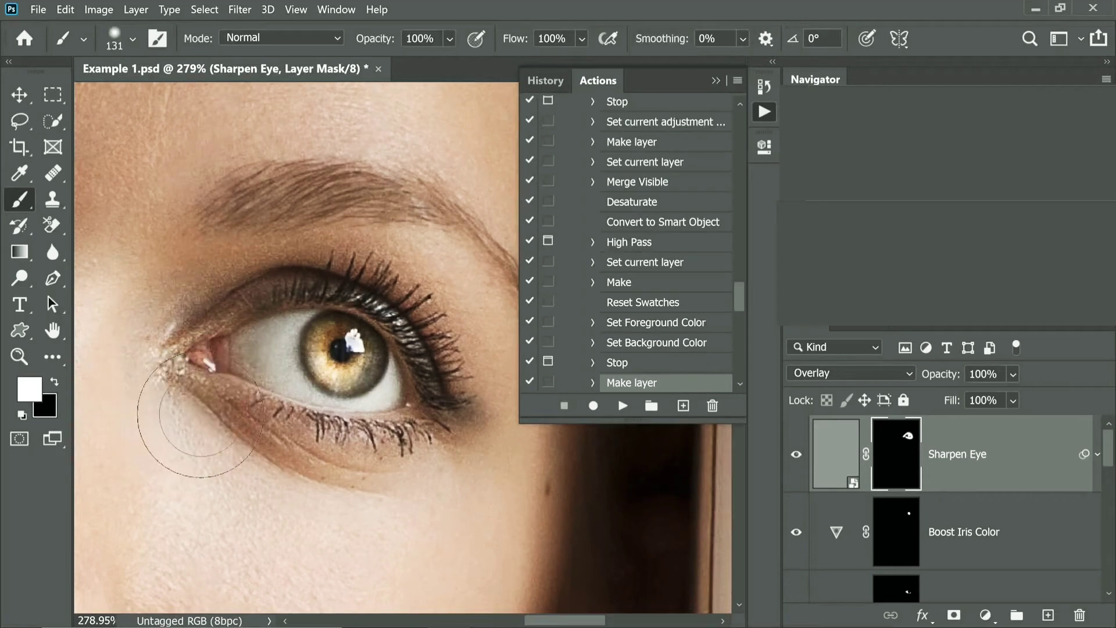
pyautogui.press('x')
pyautogui.press('x')
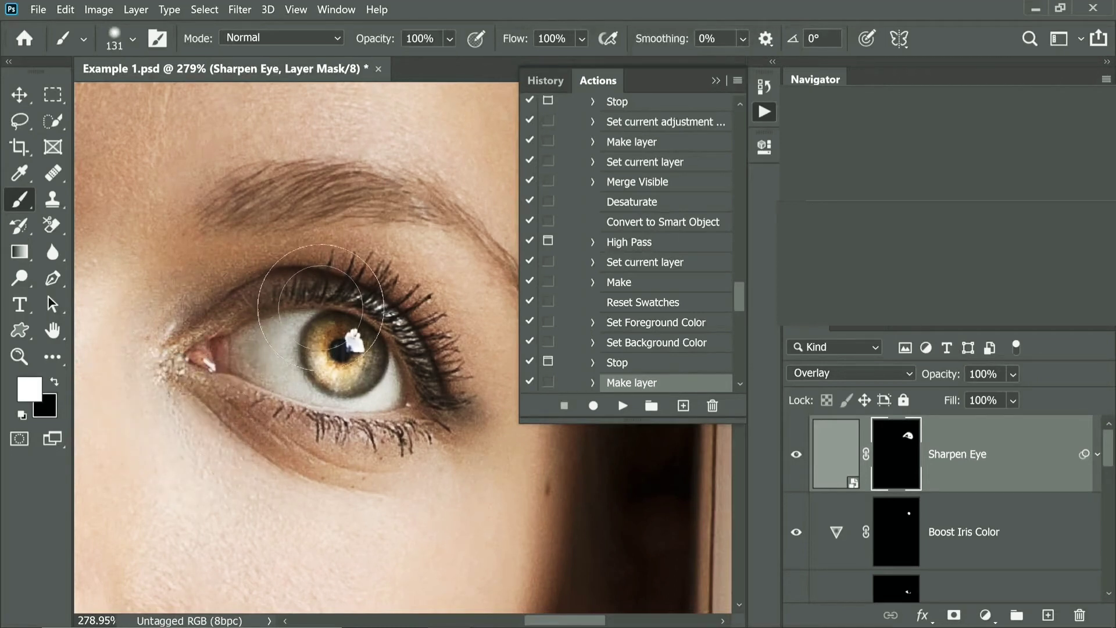
pyautogui.moveTo(355, 320); pyautogui.dragTo(383, 326)
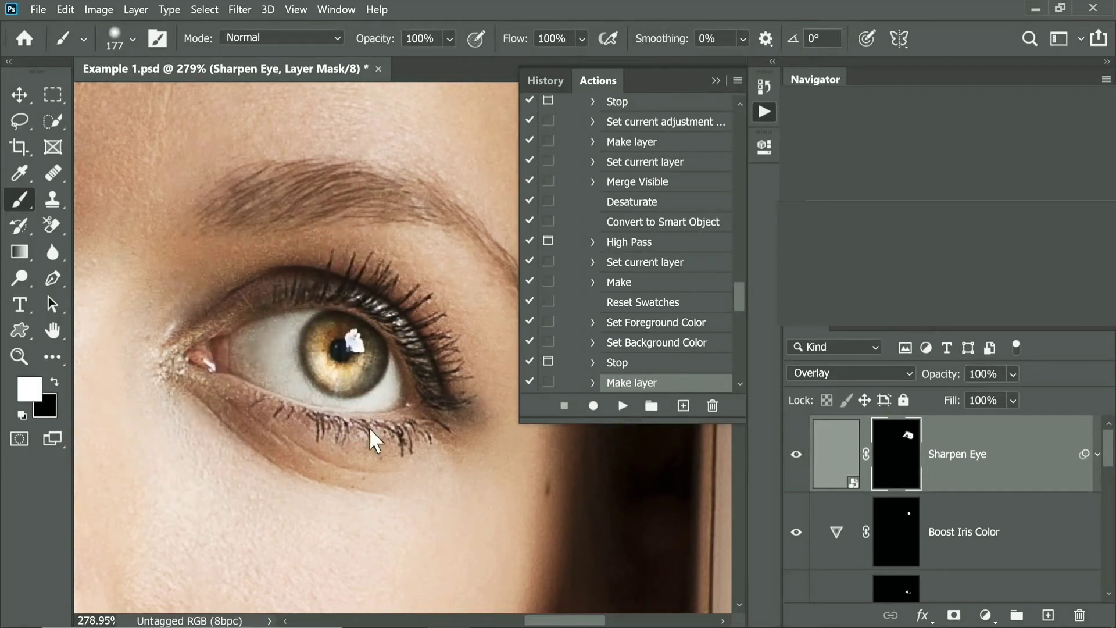
# Trim the sharpening around the outer eye with black on the Sharpen Eye mask, then restore white as the foreground colour.
pyautogui.press('x')
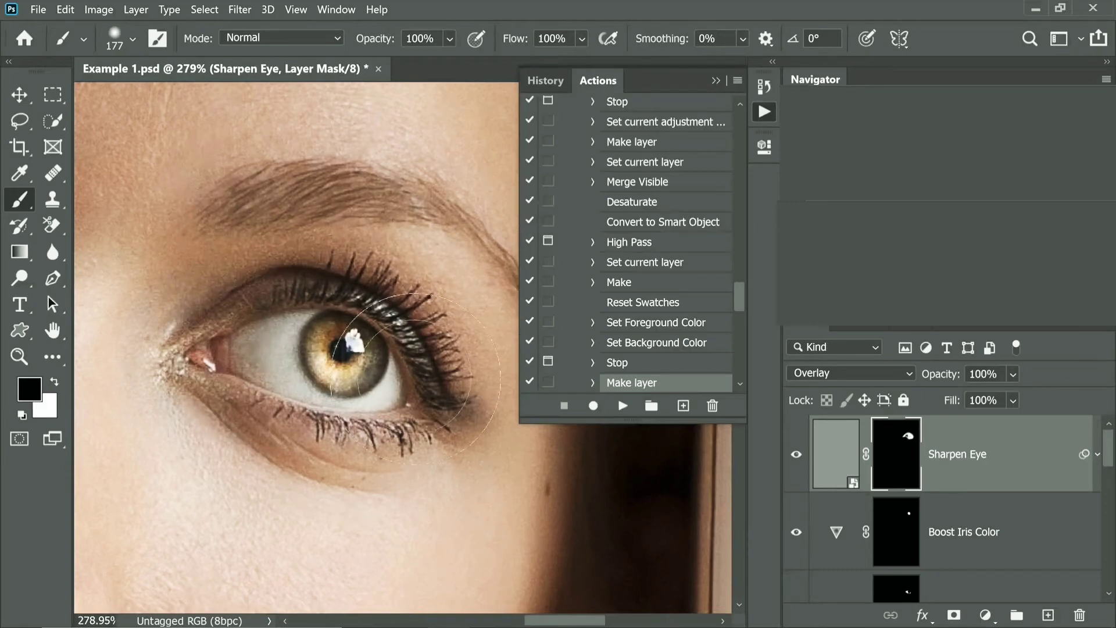
pyautogui.scroll(-2, 435, 319)
pyautogui.moveTo(378, 372)
pyautogui.mouseDown()
pyautogui.moveTo(447, 379)
pyautogui.moveTo(351, 379)
pyautogui.moveTo(363, 352)
pyautogui.mouseUp()
pyautogui.scroll(-2, 351, 379)
pyautogui.scroll(1, 361, 384)
pyautogui.scroll(-1, 405, 394)
pyautogui.press('x')
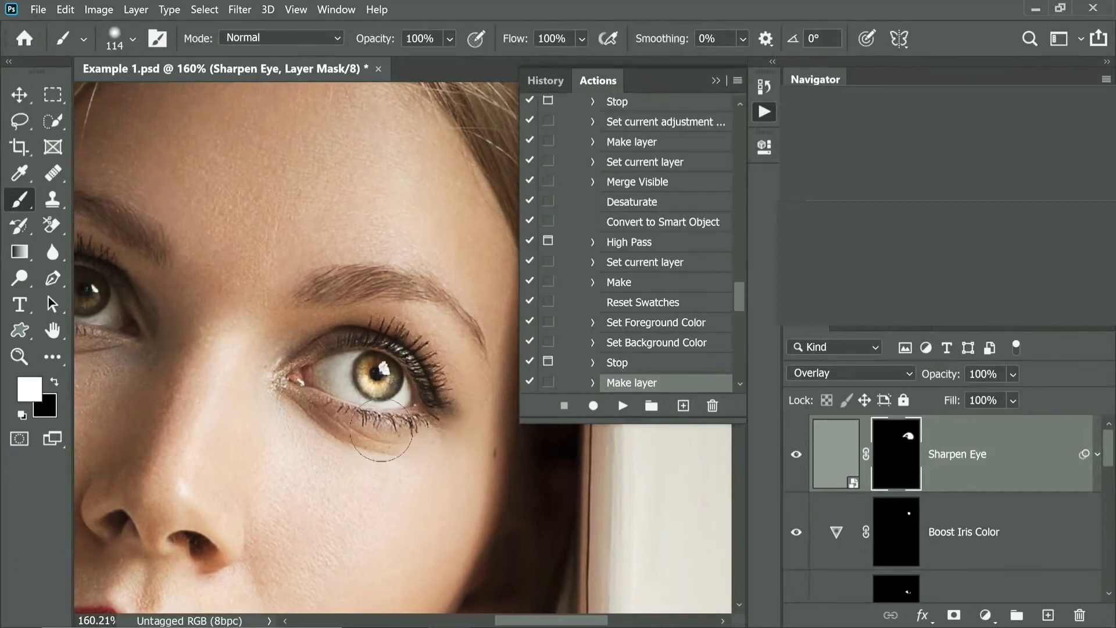
# Continue the action to the Paint in Iris stop and paint white over the iris on the Iris Details mask with a size 47 brush.
pyautogui.click(622, 406)
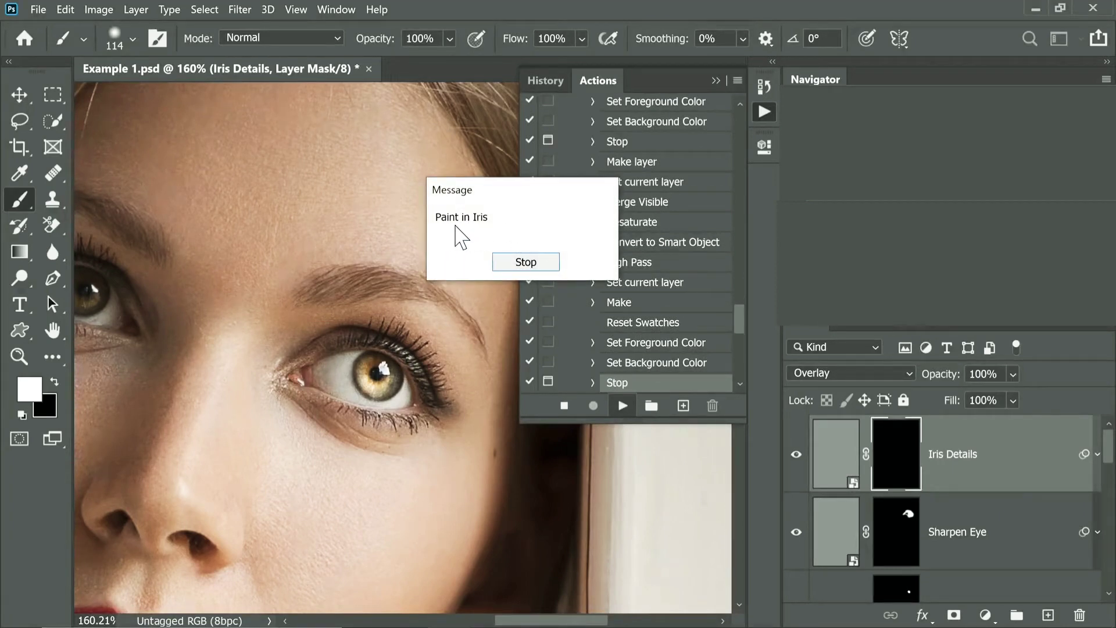
pyautogui.click(527, 262)
pyautogui.scroll(4, 403, 372)
pyautogui.keyDown('alt'); pyautogui.rightClick(308, 389); pyautogui.keyUp('alt')
pyautogui.moveTo(304, 377); pyautogui.dragTo(287, 372)
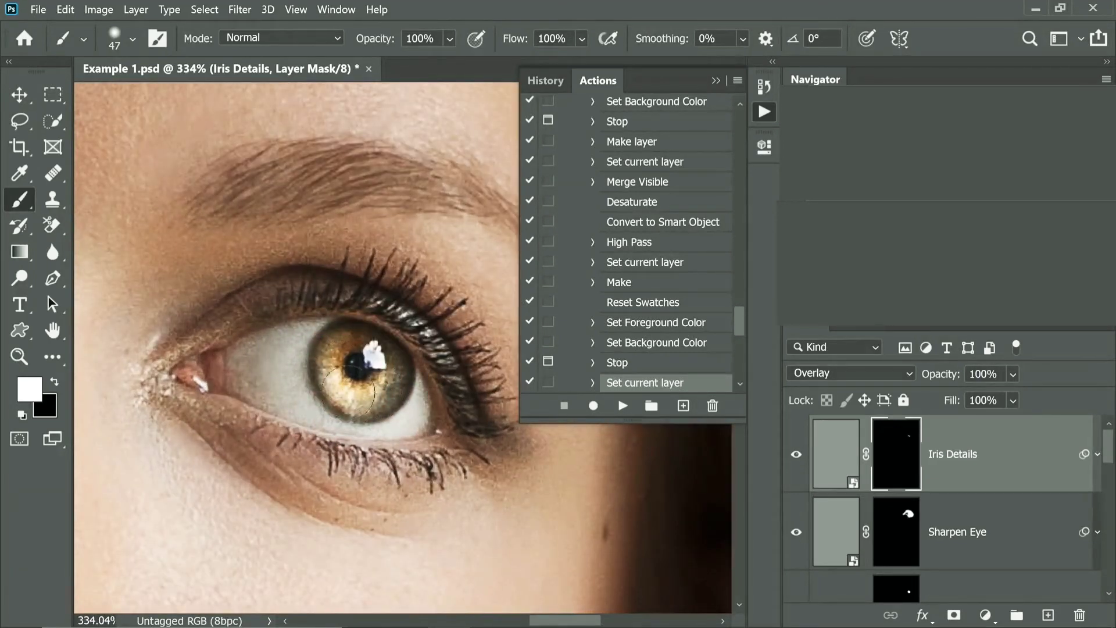
pyautogui.moveTo(379, 360); pyautogui.dragTo(359, 362)
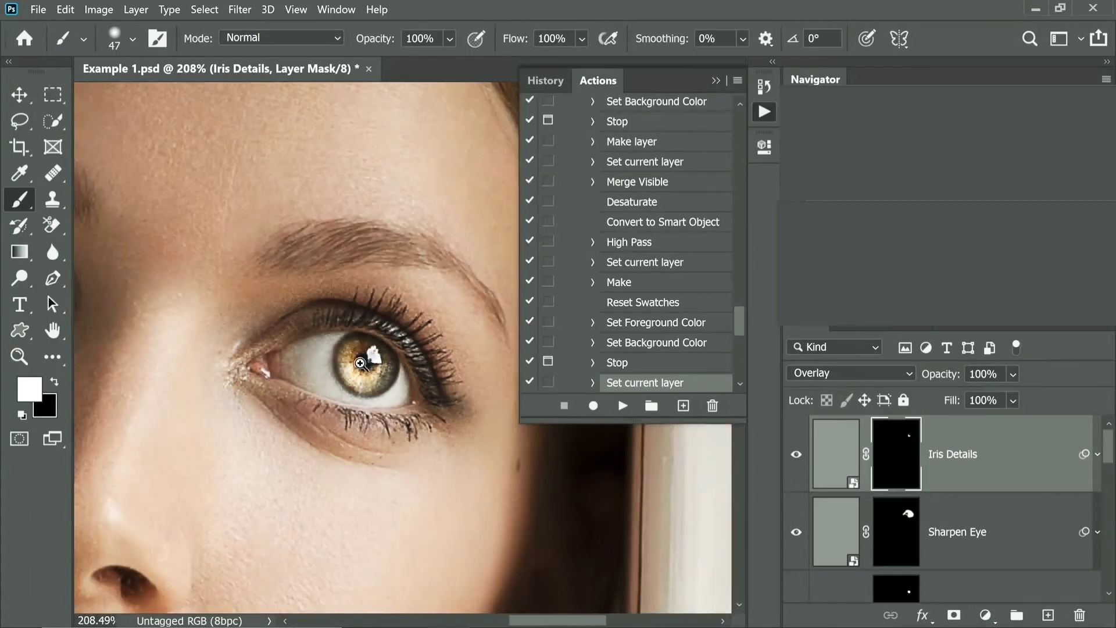
# Run the action to its end so the retouch layers are grouped, and collapse the Actions list.
pyautogui.click(621, 406)
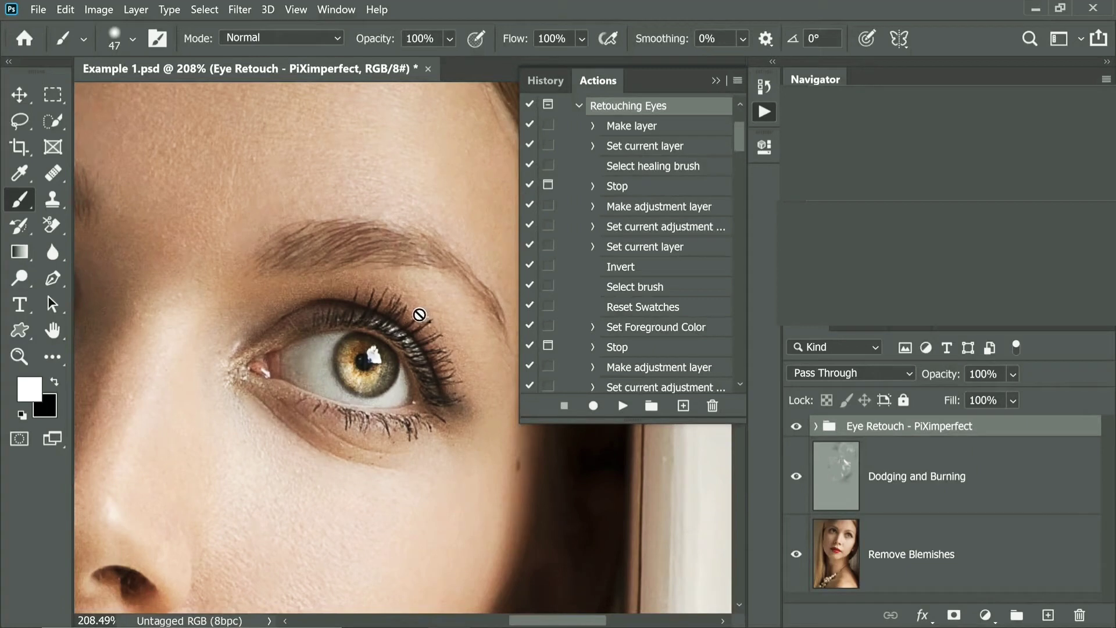
pyautogui.click(715, 81)
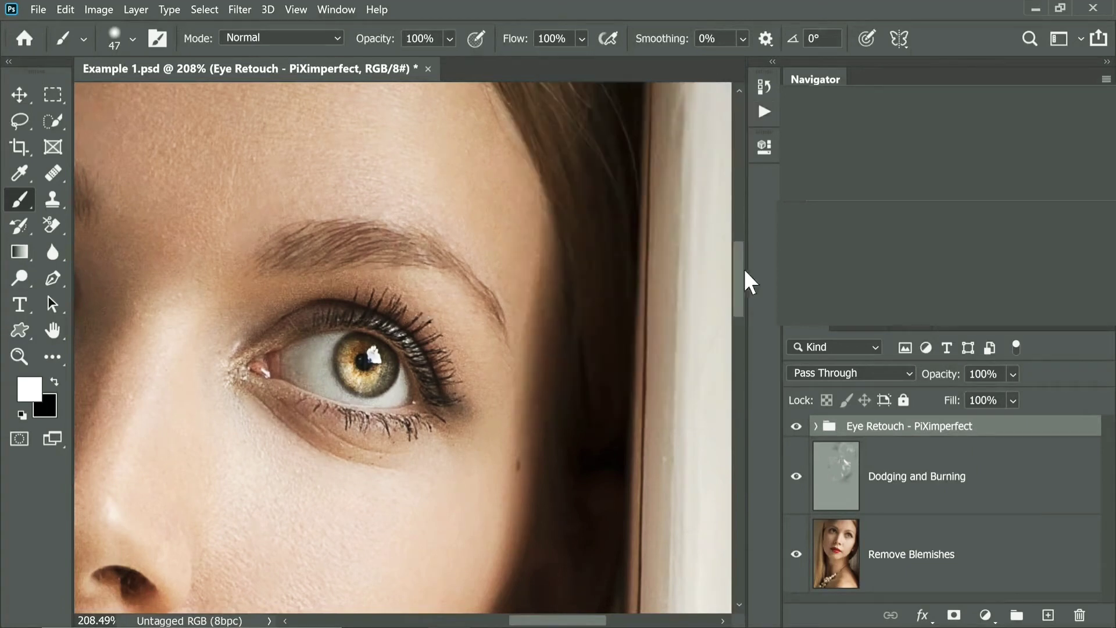
# Compare the portrait with the Eye Retouch - PiXimperfect group hidden and shown, both close up and at 66.67% zoom.
pyautogui.click(796, 427)
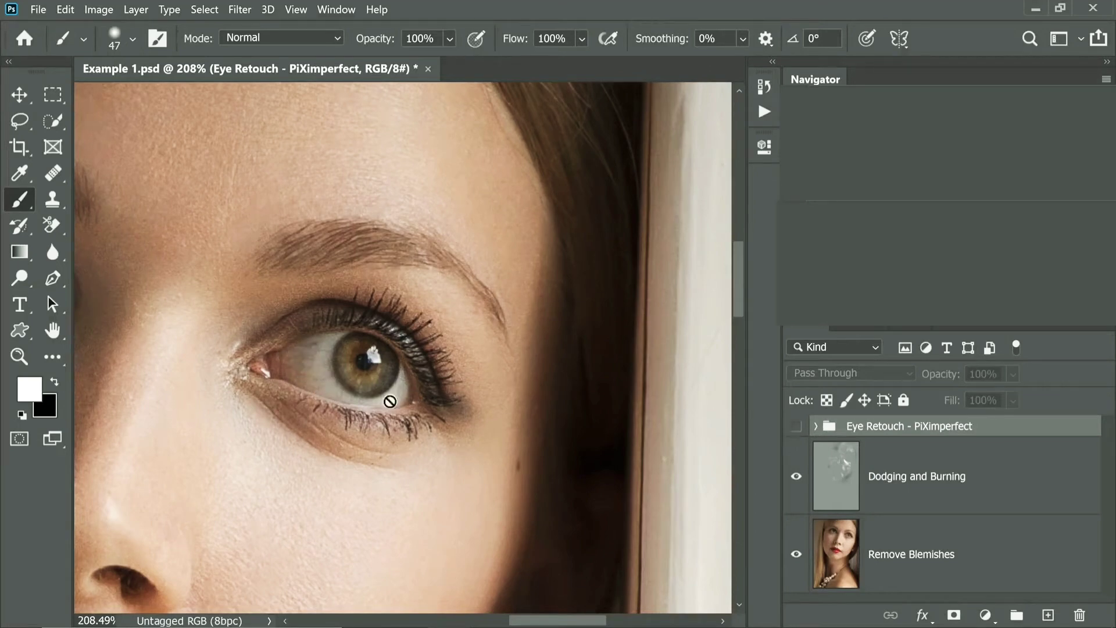
pyautogui.click(797, 427)
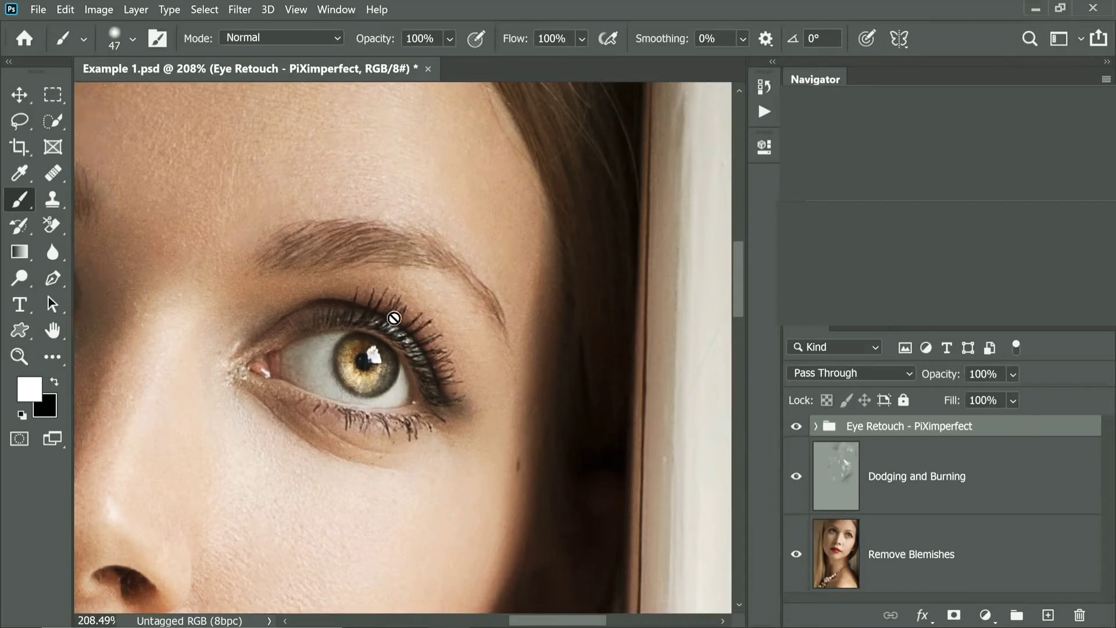
pyautogui.hotkey('ctrl', '-')
pyautogui.hotkey('ctrl', '-')
pyautogui.hotkey('ctrl', '-')
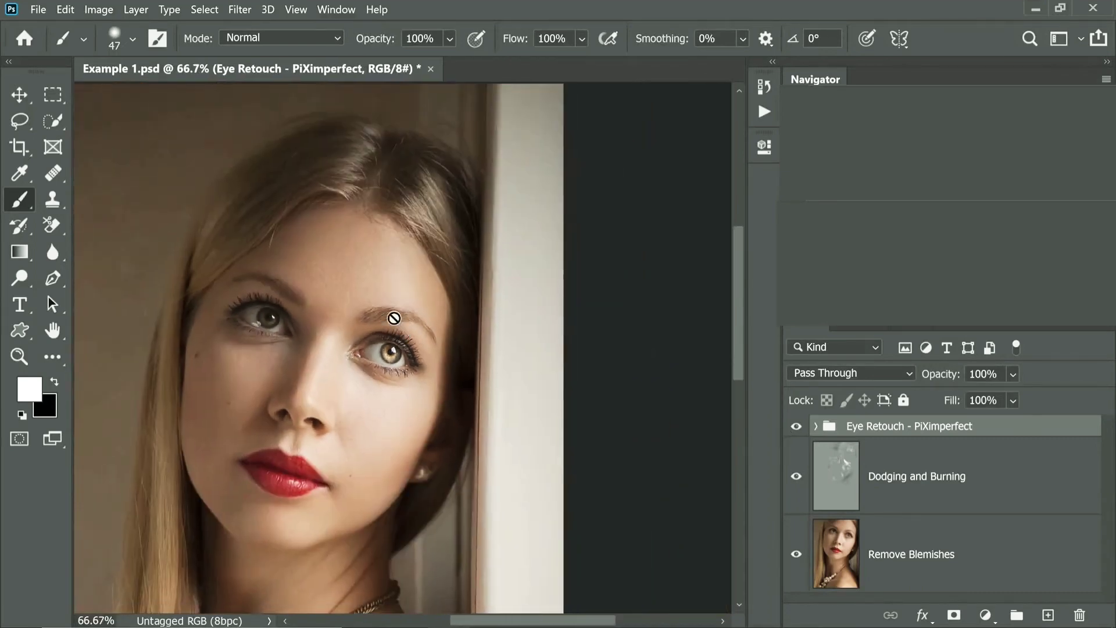
pyautogui.click(796, 429)
pyautogui.click(796, 428)
# Try the Eye Retouch group at 60% opacity, compare it hidden and shown, and restore its opacity to 100%.
pyautogui.scroll(3, 387, 354)
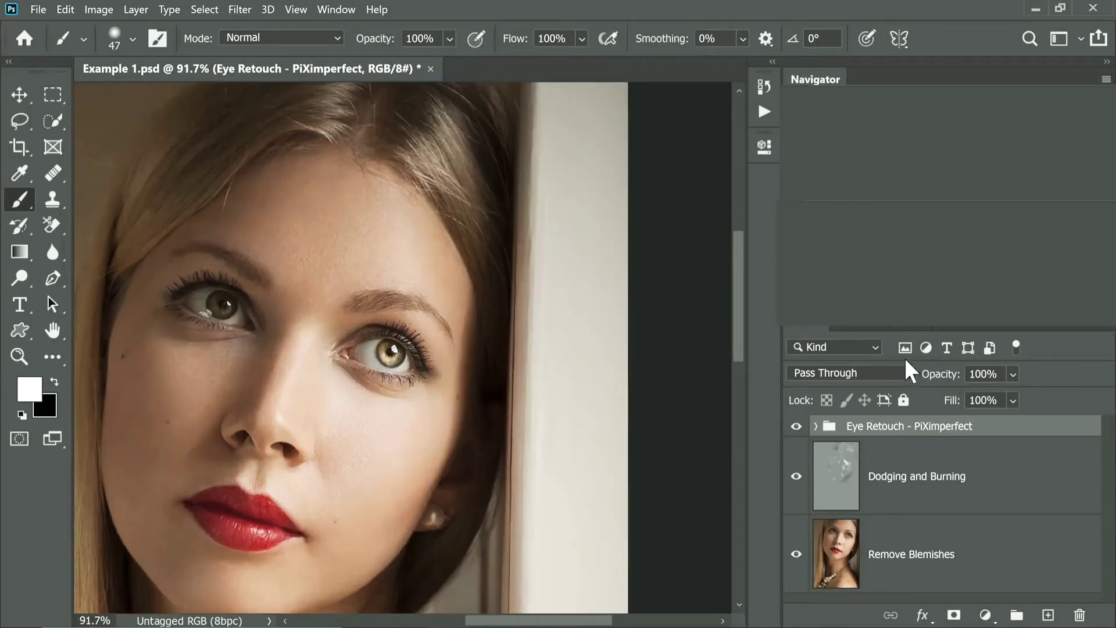
pyautogui.moveTo(940, 374)
pyautogui.mouseDown()
pyautogui.moveTo(745, 375)
pyautogui.moveTo(772, 375)
pyautogui.mouseUp()
pyautogui.click(796, 427)
pyautogui.click(796, 427)
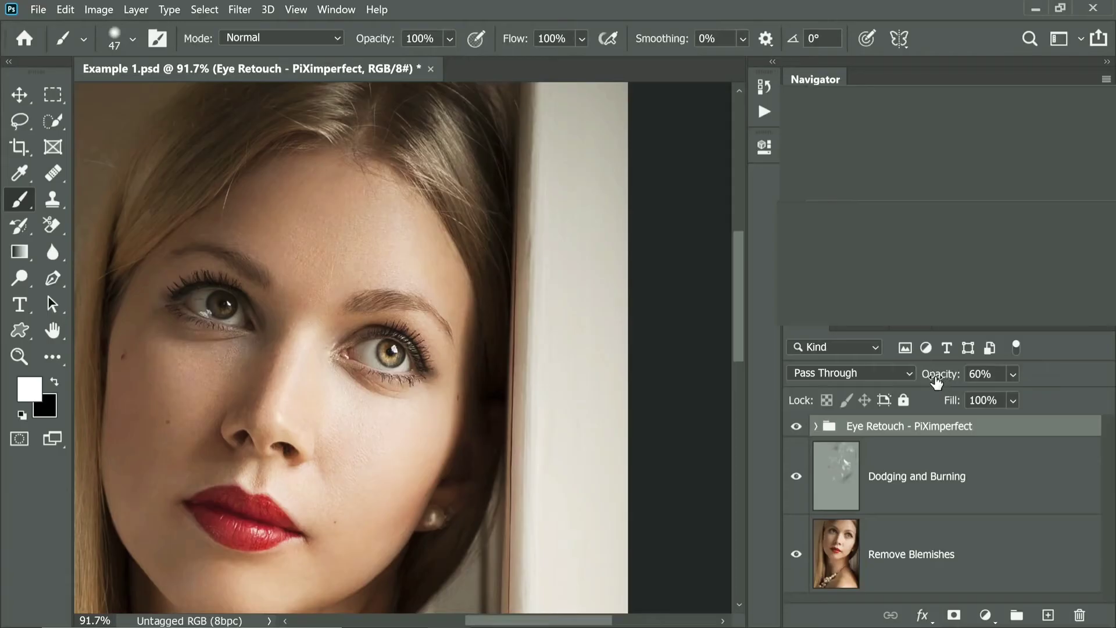
pyautogui.moveTo(997, 374); pyautogui.dragTo(1009, 385)
# Expand the Eye Retouch group and compare the eye with the Remove Veins layer hidden and shown.
pyautogui.click(817, 431)
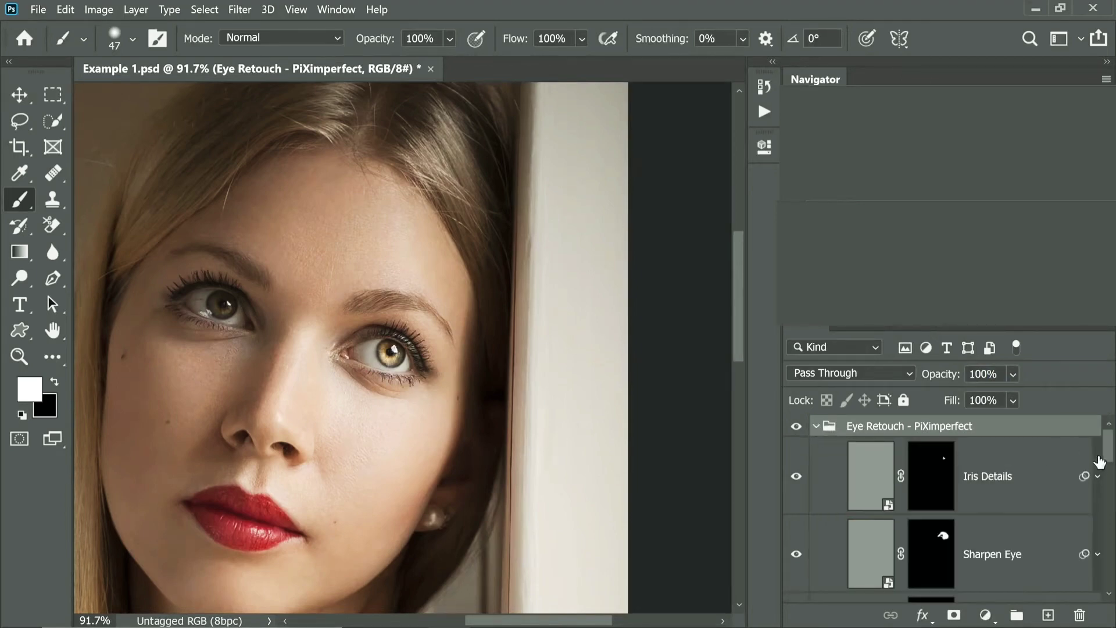
pyautogui.scroll(-1, 1108, 472)
pyautogui.moveTo(1108, 472); pyautogui.dragTo(1107, 582)
pyautogui.click(872, 500)
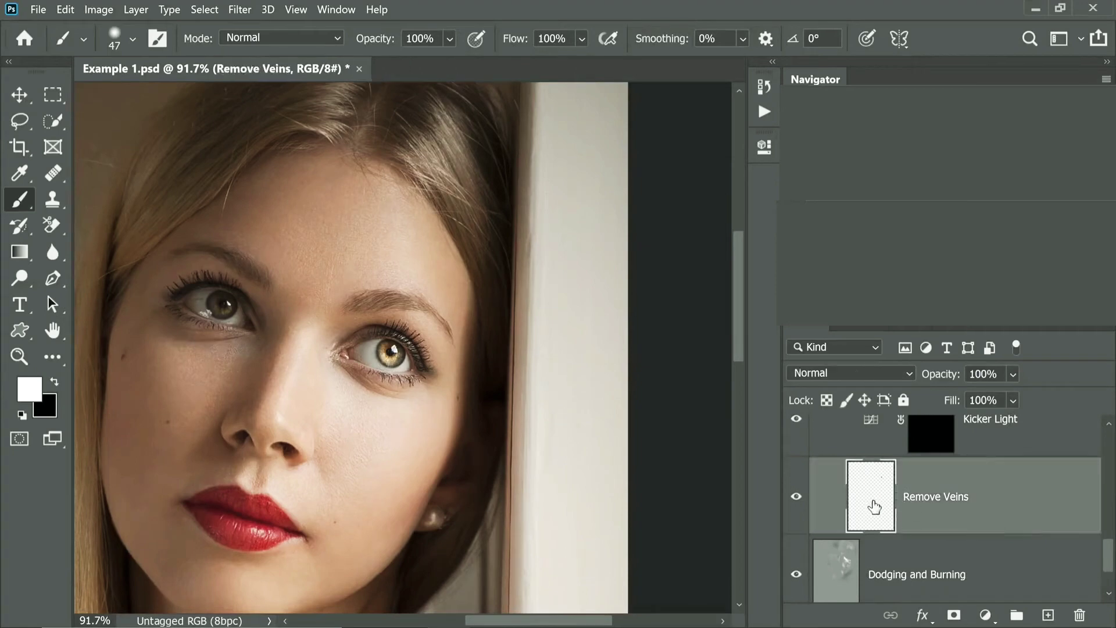
pyautogui.scroll(3, 382, 361)
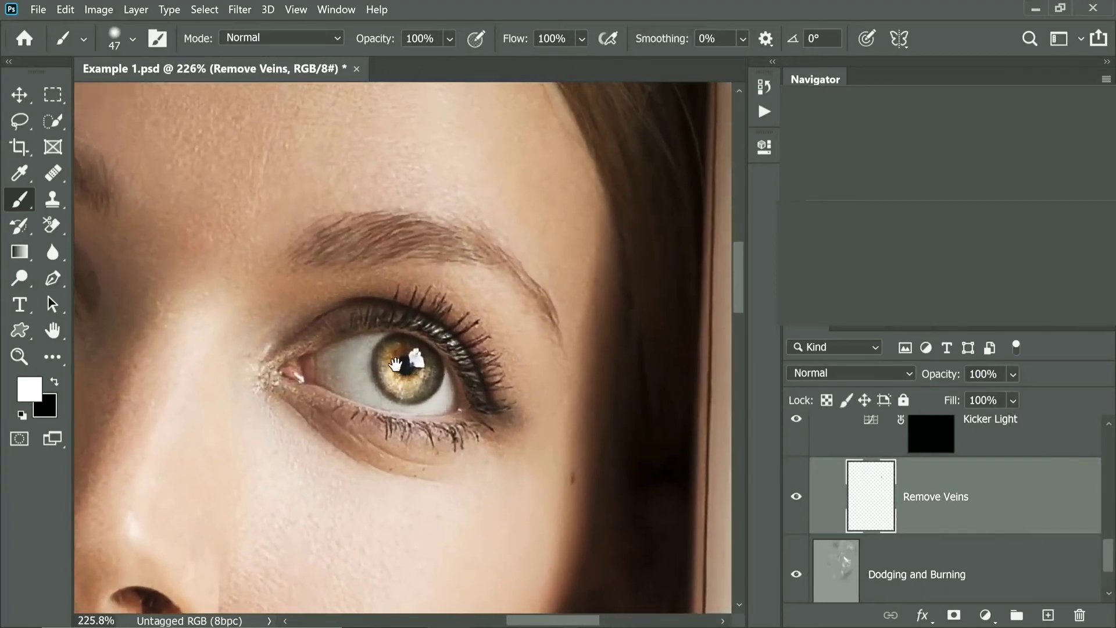
pyautogui.scroll(2, 410, 369)
pyautogui.click(797, 496)
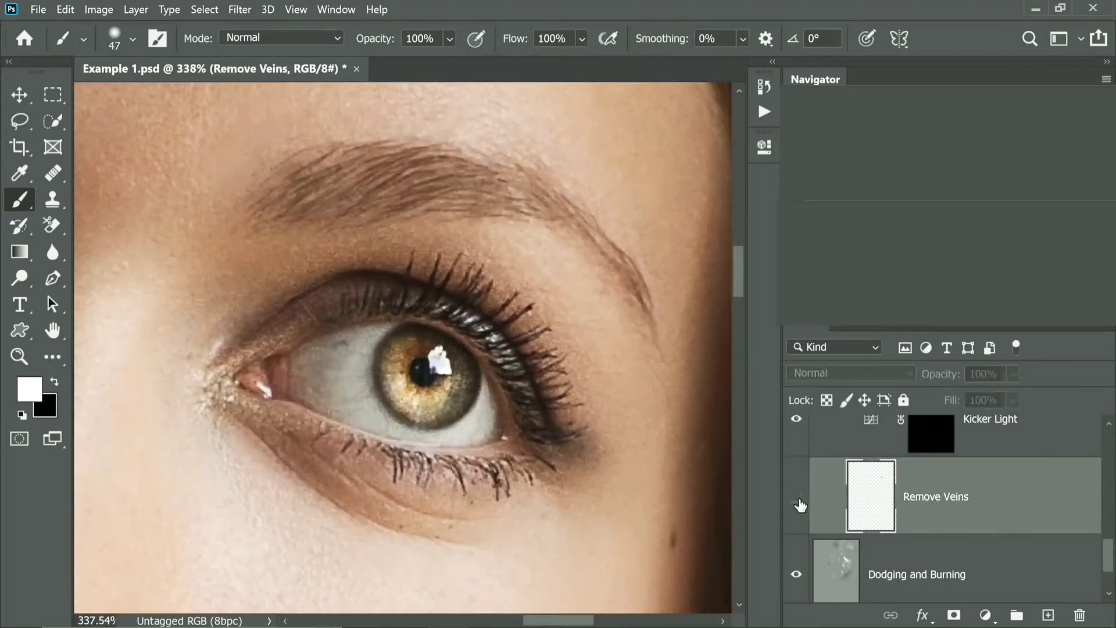
pyautogui.click(797, 496)
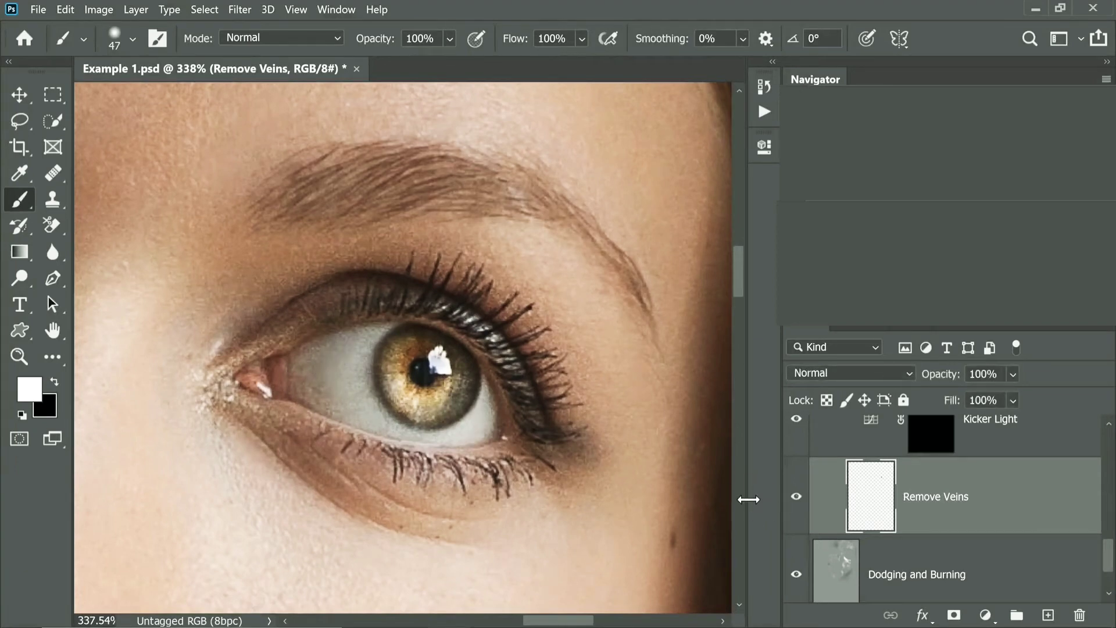
# Select the Kicker Light layer and compare the eye with the layer hidden and shown.
pyautogui.moveTo(1108, 555); pyautogui.dragTo(1107, 536)
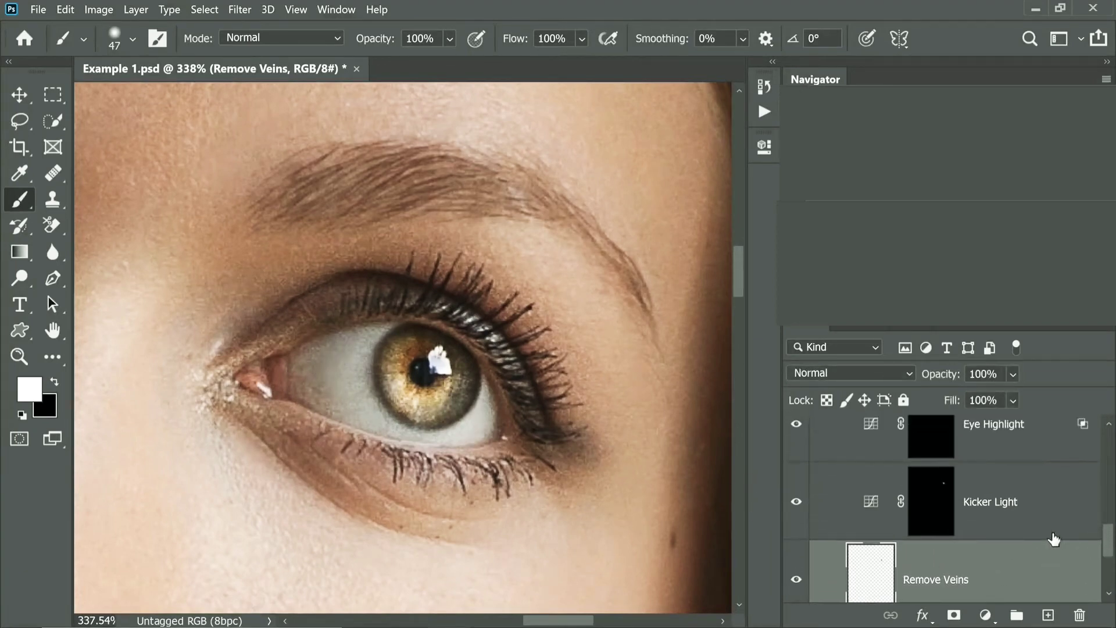
pyautogui.click(808, 507)
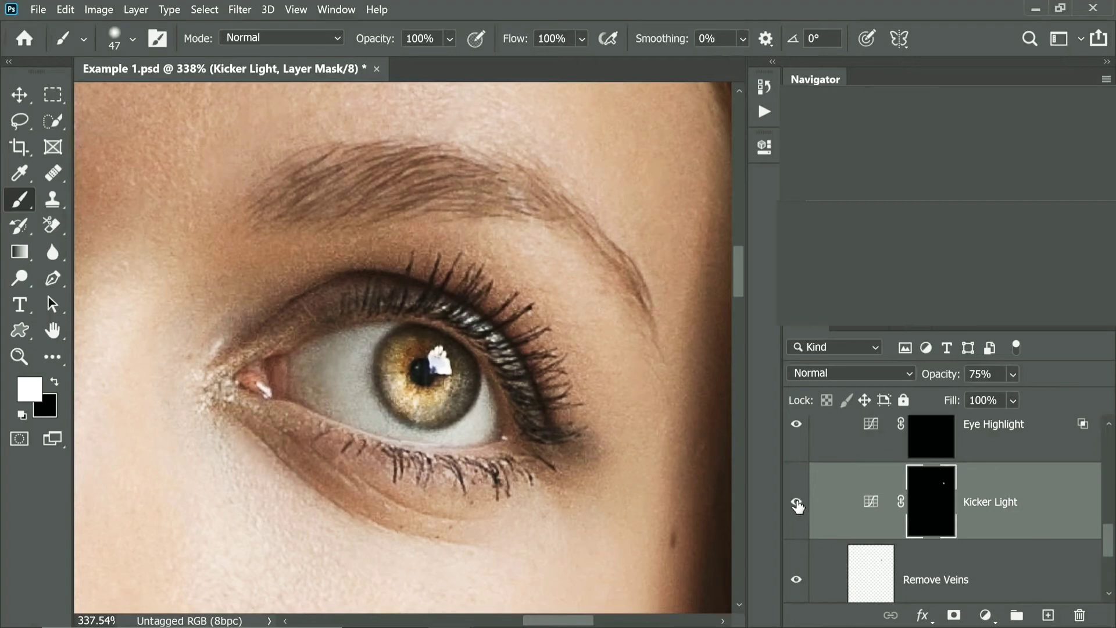
pyautogui.click(797, 503)
pyautogui.click(797, 503)
pyautogui.click(797, 503)
pyautogui.click(797, 503)
# Reduce the Kicker Light layer's opacity to 55%, inspecting its Curves adjustment along the way.
pyautogui.moveTo(541, 415); pyautogui.dragTo(520, 416)
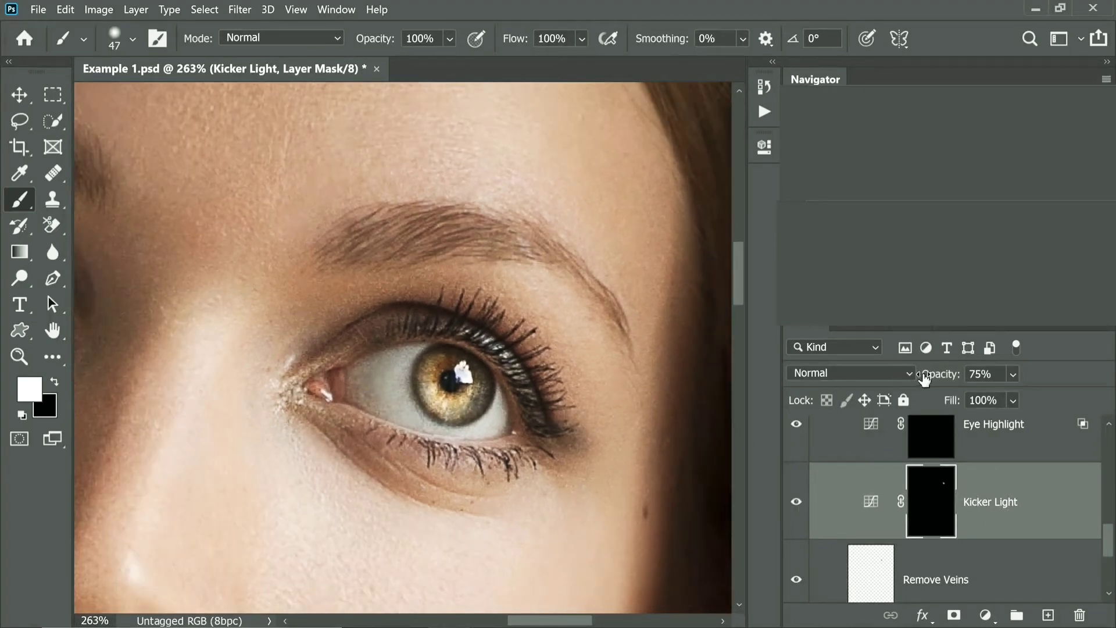
pyautogui.moveTo(927, 378); pyautogui.dragTo(870, 387)
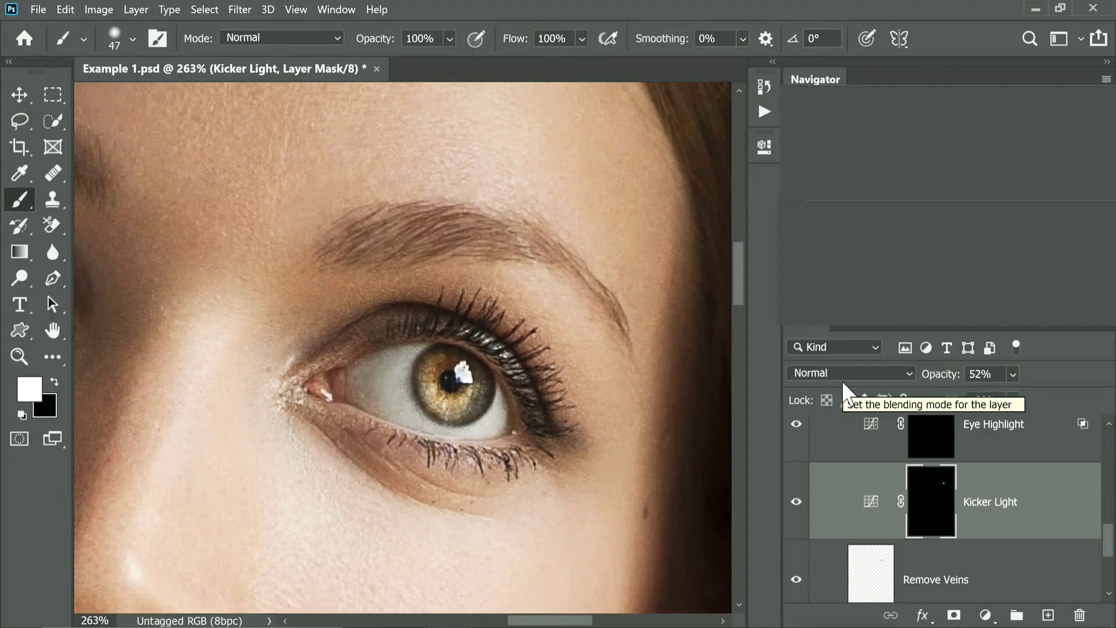
pyautogui.doubleClick(871, 501)
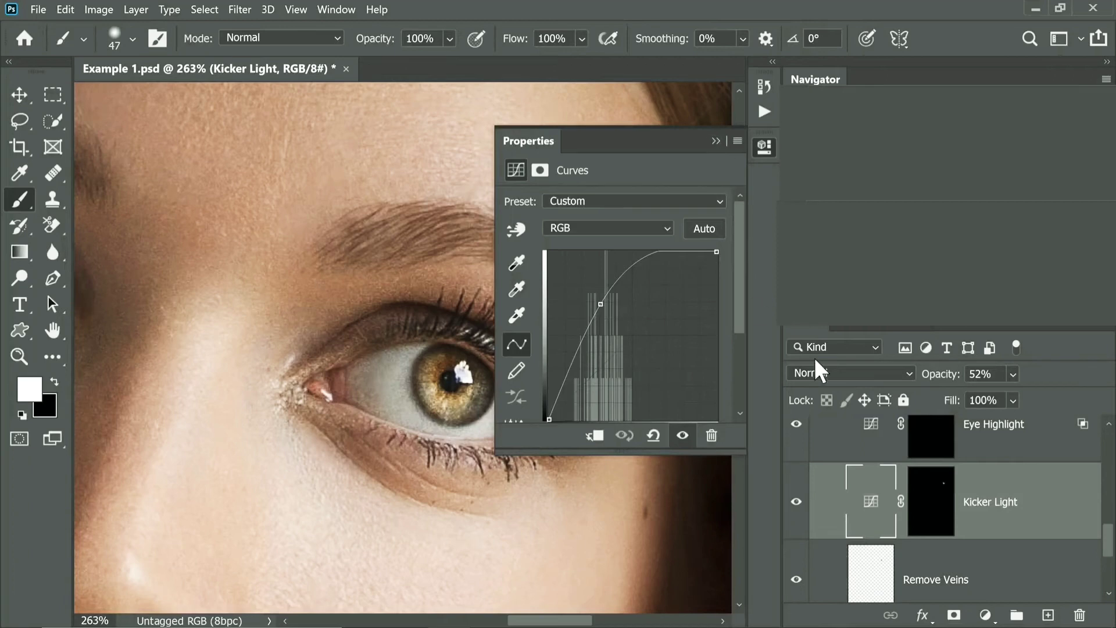
pyautogui.click(715, 142)
pyautogui.moveTo(940, 378); pyautogui.dragTo(919, 371)
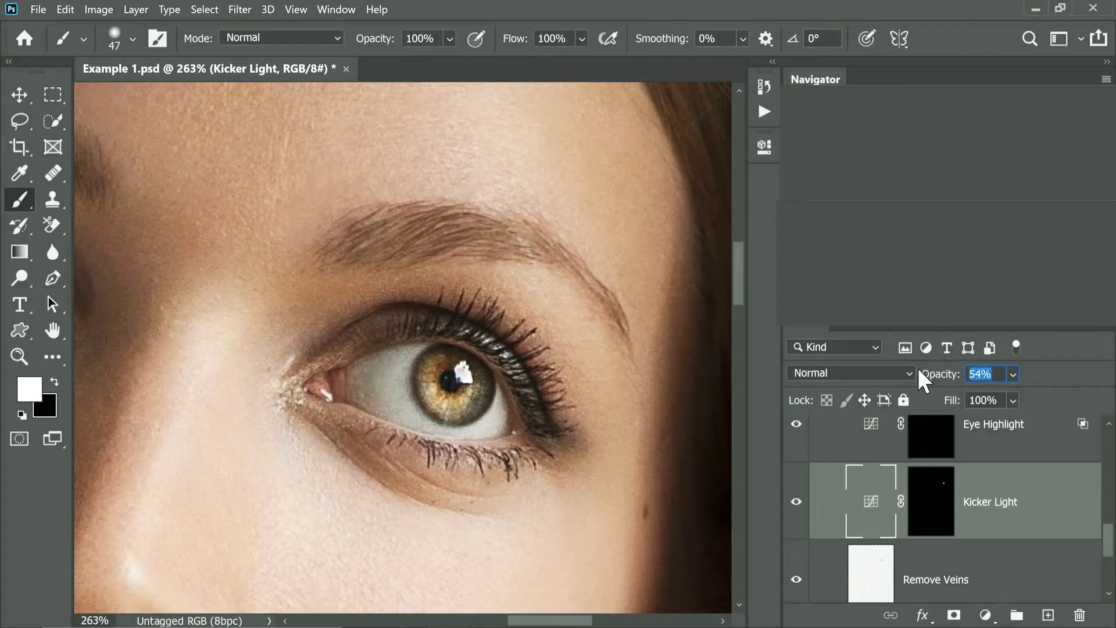
pyautogui.write('55')
pyautogui.press('Return')
# Preview the Eye Highlight layer at 0% opacity and return it to 100%.
pyautogui.click(992, 440)
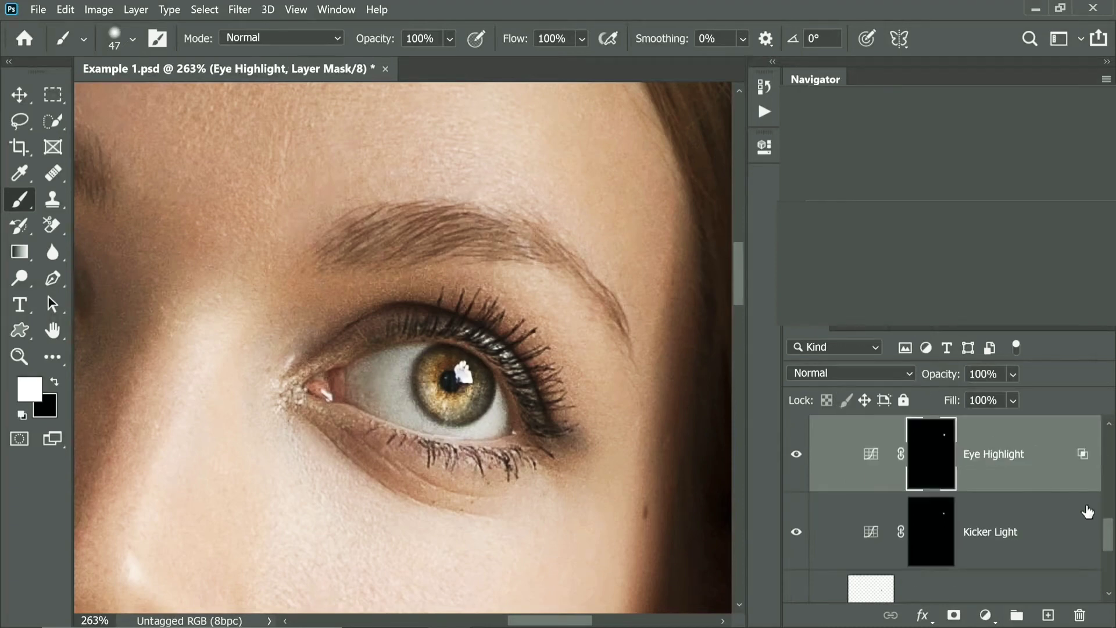
pyautogui.moveTo(1107, 532); pyautogui.dragTo(1107, 521)
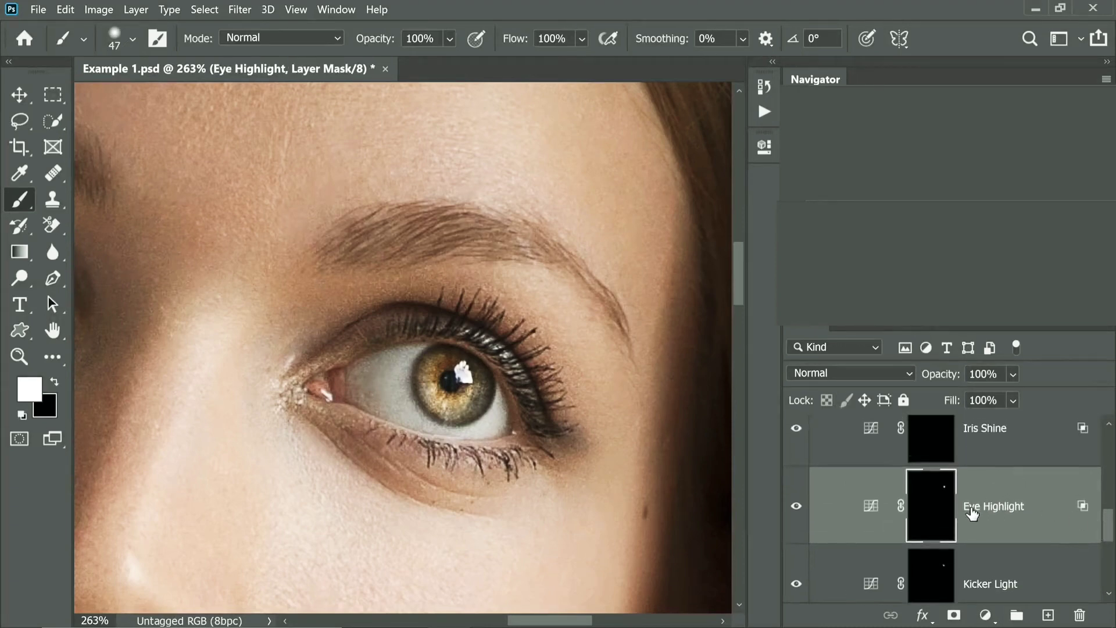
pyautogui.moveTo(940, 377); pyautogui.dragTo(745, 407)
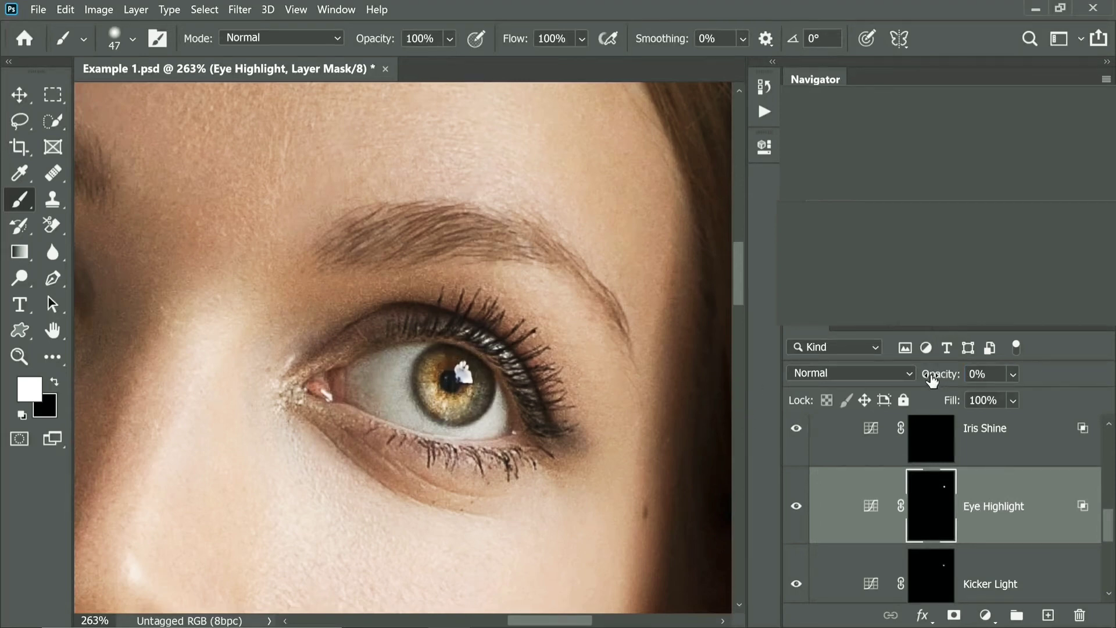
pyautogui.moveTo(926, 376); pyautogui.dragTo(1011, 378)
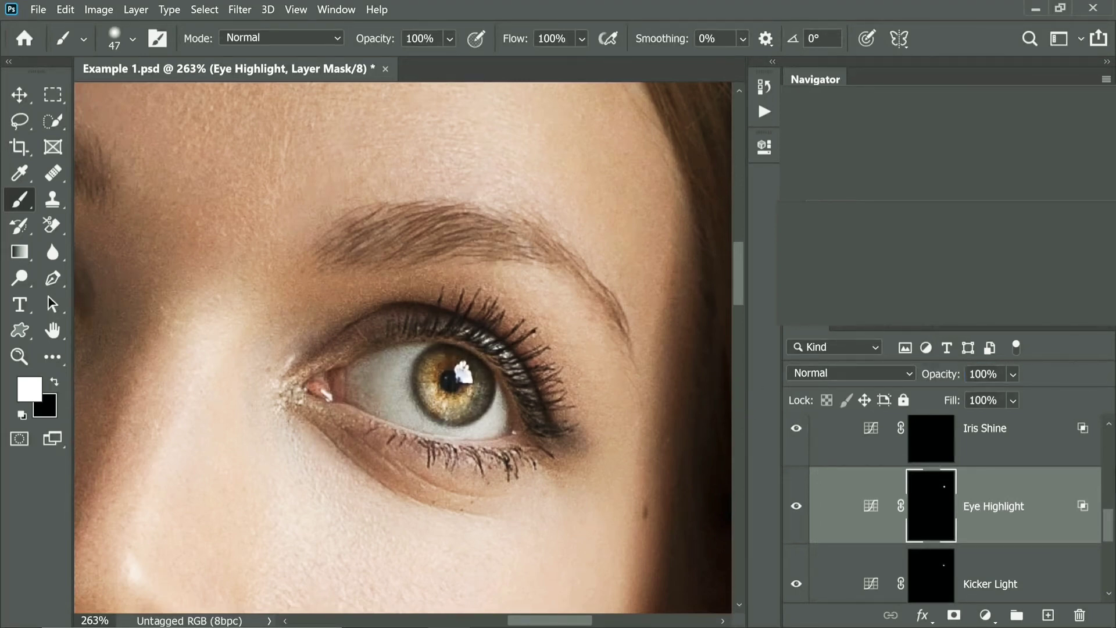
# Select the Iris Shine layer and try adjusting its opacity.
pyautogui.scroll(2, 1014, 512)
pyautogui.click(1014, 516)
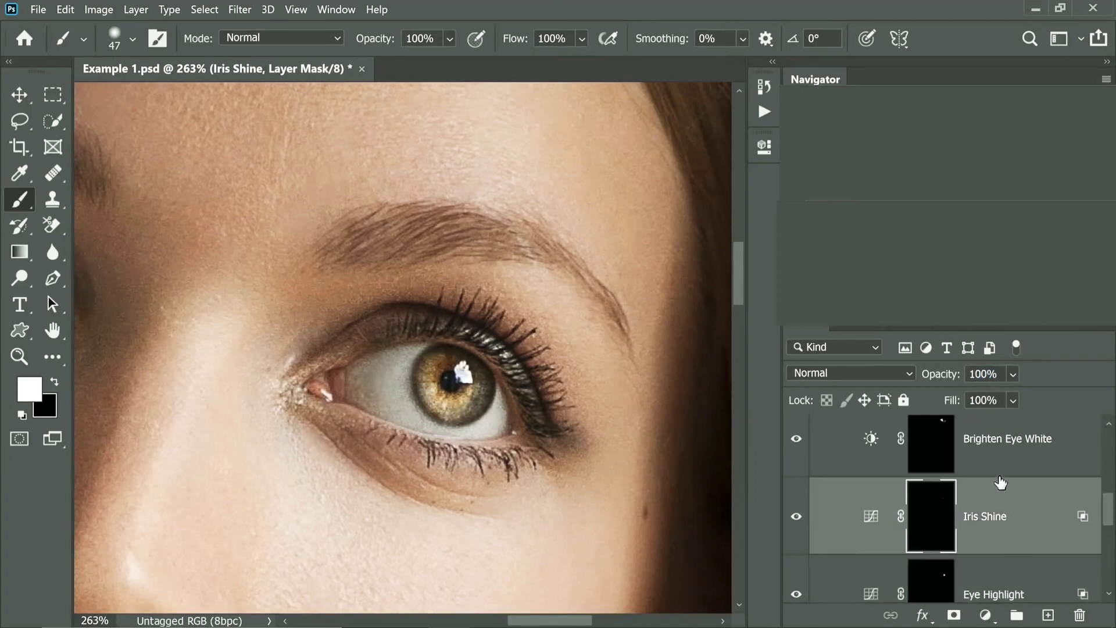
pyautogui.moveTo(938, 377); pyautogui.dragTo(973, 377)
# Try stronger opacity on the Brighten Eye White layer and settle its opacity at 45%.
pyautogui.scroll(1, 1103, 498)
pyautogui.click(1058, 507)
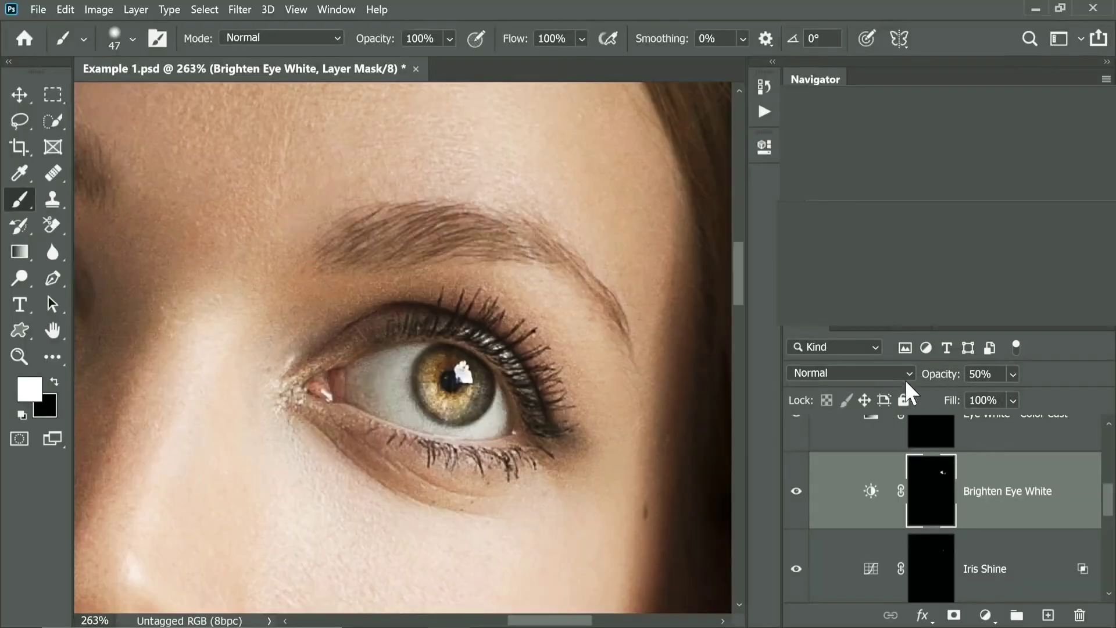
pyautogui.moveTo(933, 377); pyautogui.dragTo(1054, 365)
pyautogui.moveTo(541, 378); pyautogui.dragTo(547, 379)
pyautogui.moveTo(940, 375); pyautogui.dragTo(912, 379)
pyautogui.write('45')
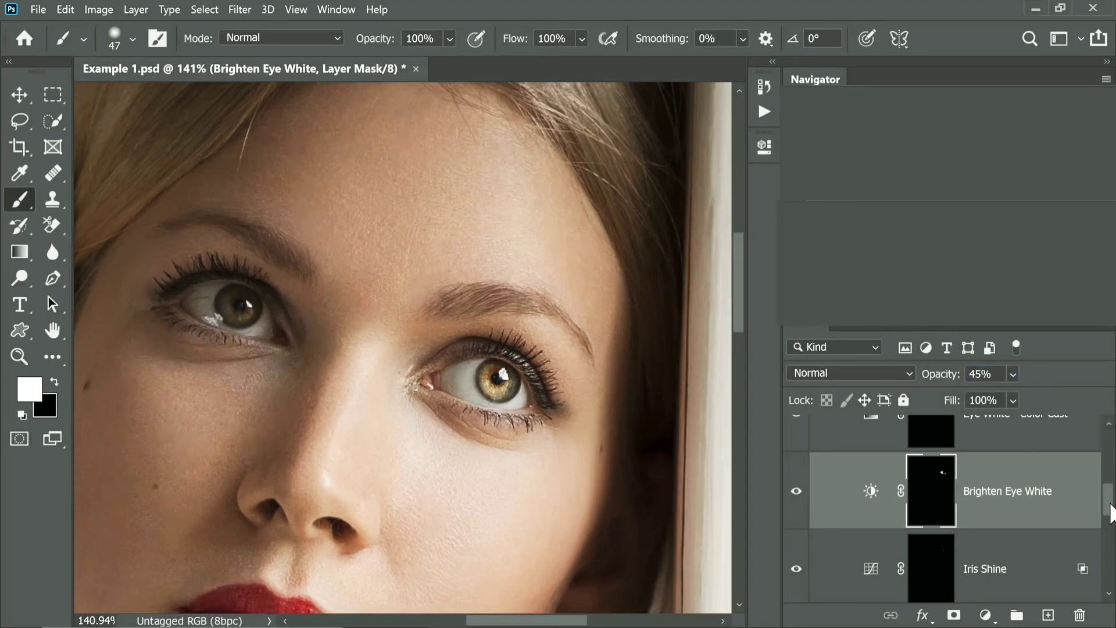
# Select the Eye White - Color Cast layer and compare the eye white with the layer hidden and shown.
pyautogui.moveTo(1109, 508); pyautogui.dragTo(1099, 491)
pyautogui.click(976, 525)
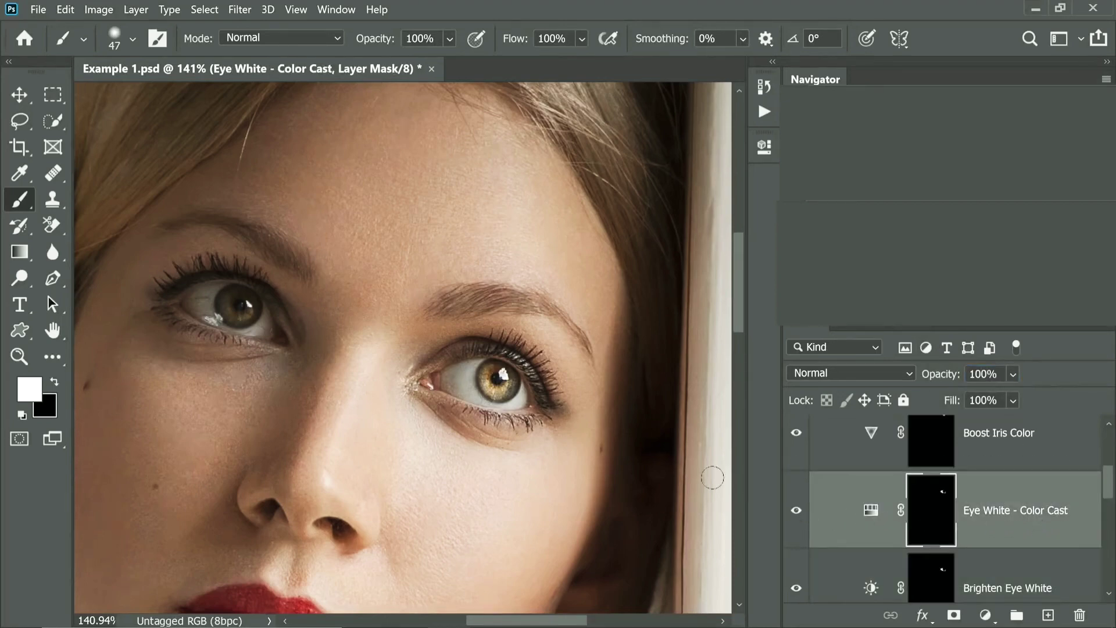
pyautogui.moveTo(466, 389); pyautogui.dragTo(515, 373)
pyautogui.moveTo(515, 373); pyautogui.dragTo(459, 382)
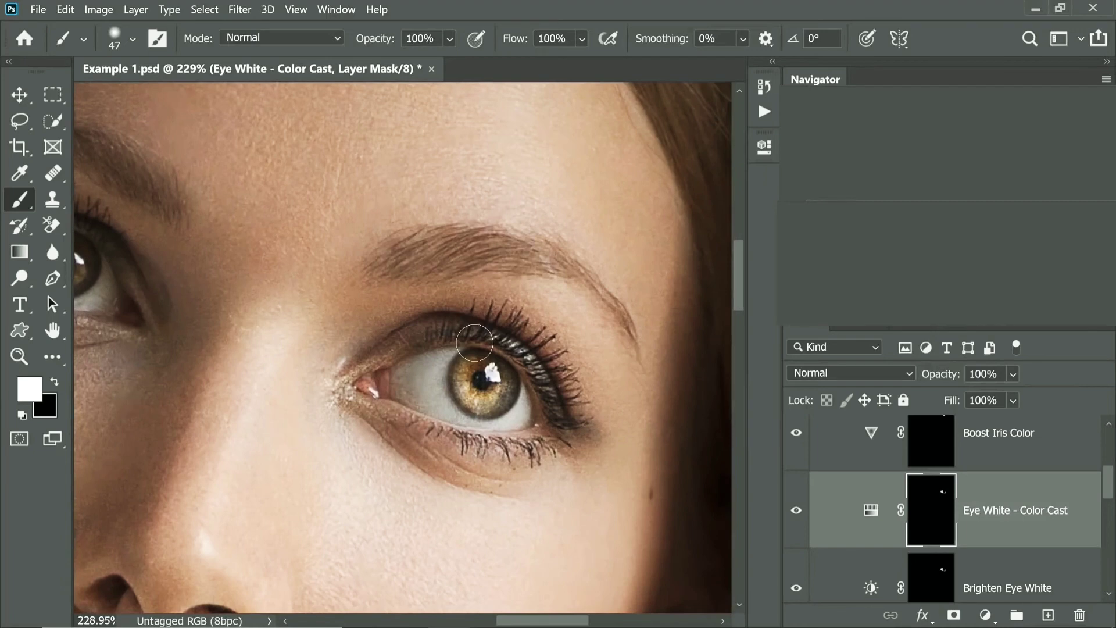
pyautogui.click(795, 513)
pyautogui.moveTo(417, 395); pyautogui.dragTo(435, 391)
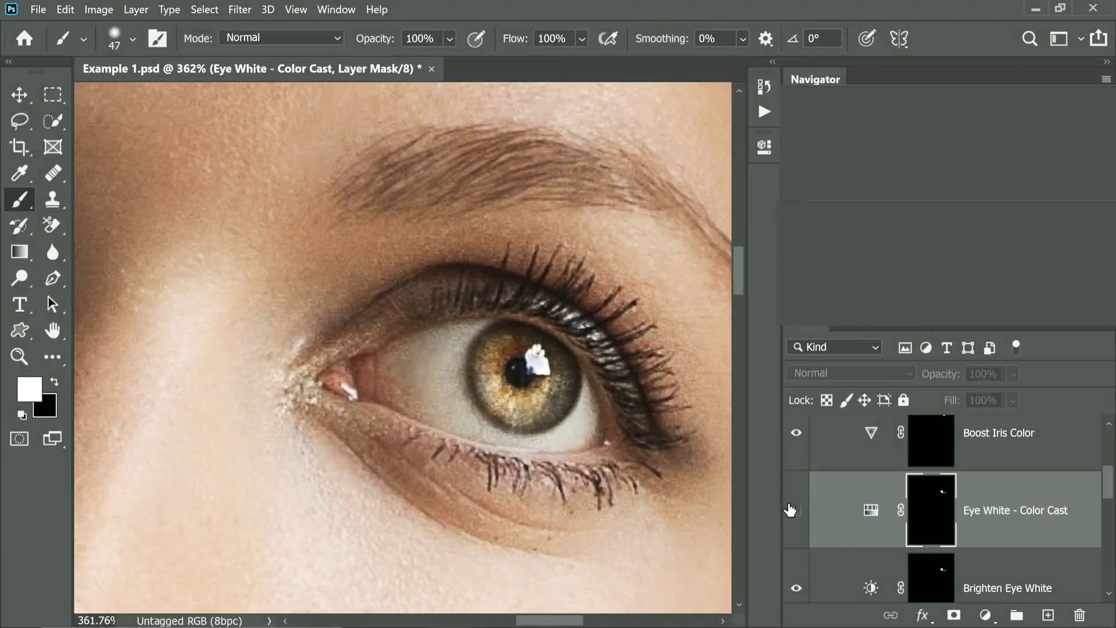
pyautogui.click(796, 510)
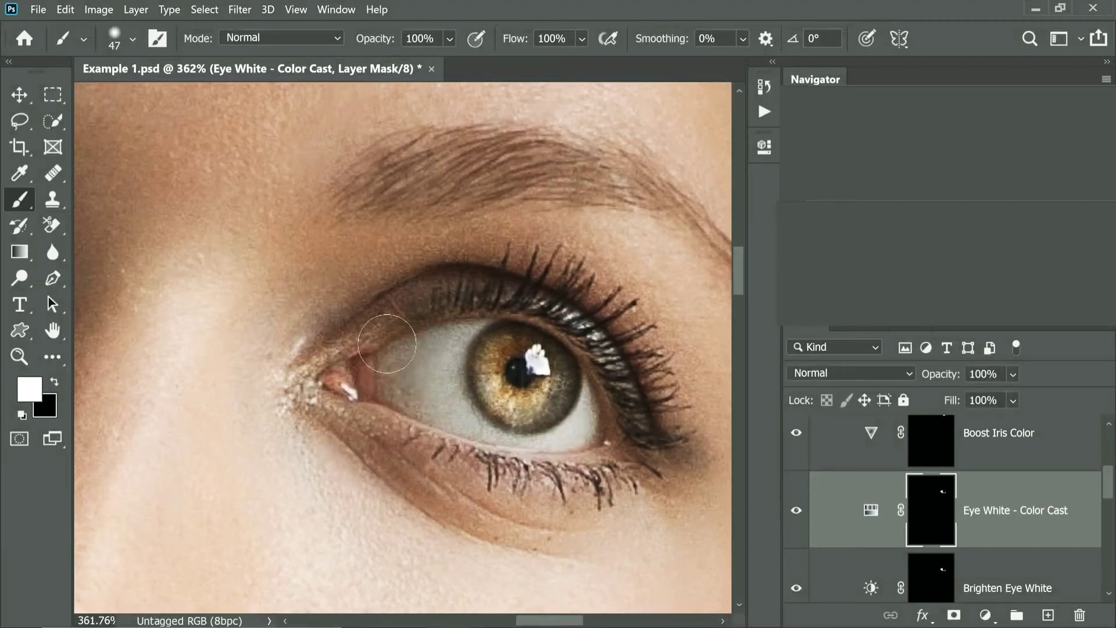
# Set the Eye White - Color Cast layer's opacity to 75%.
pyautogui.moveTo(387, 344)
pyautogui.mouseDown()
pyautogui.moveTo(436, 341)
pyautogui.moveTo(396, 392)
pyautogui.mouseUp()
pyautogui.moveTo(938, 376); pyautogui.dragTo(852, 370)
pyautogui.write('75')
pyautogui.press('Return')
# Select the Boost Iris Color layer and compare the iris with the layer hidden and shown.
pyautogui.scroll(2, 1097, 499)
pyautogui.click(1014, 525)
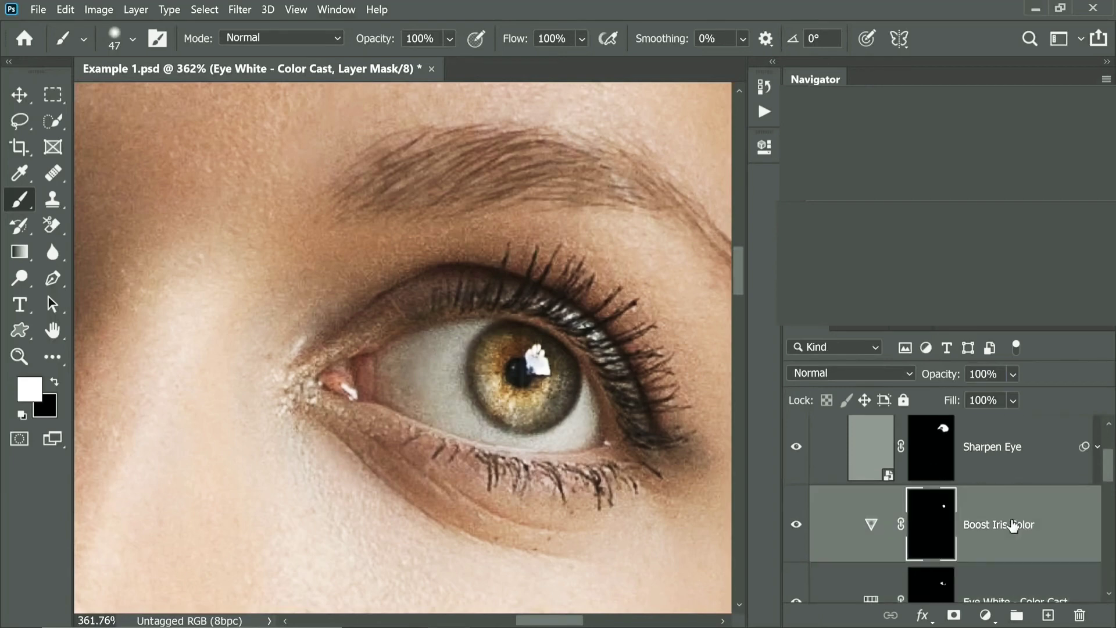
pyautogui.click(798, 527)
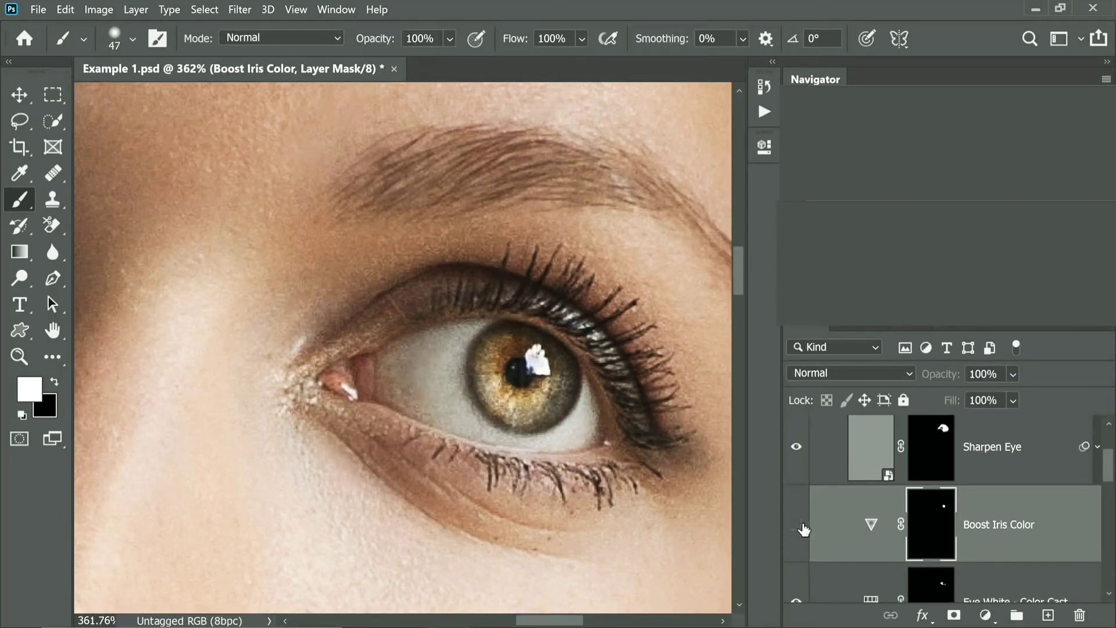
pyautogui.click(801, 527)
pyautogui.click(797, 527)
pyautogui.click(797, 527)
pyautogui.scroll(-3, 622, 436)
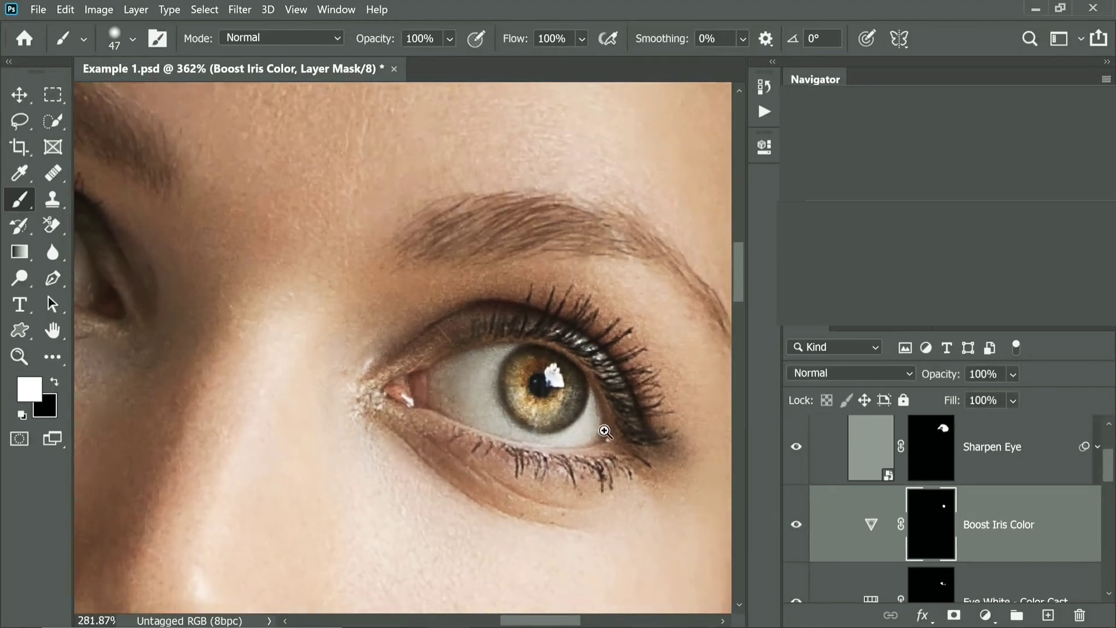
# Try stronger and weaker Vibrance values in the Boost Iris Color adjustment, return to about +50, and close its properties.
pyautogui.doubleClick(872, 528)
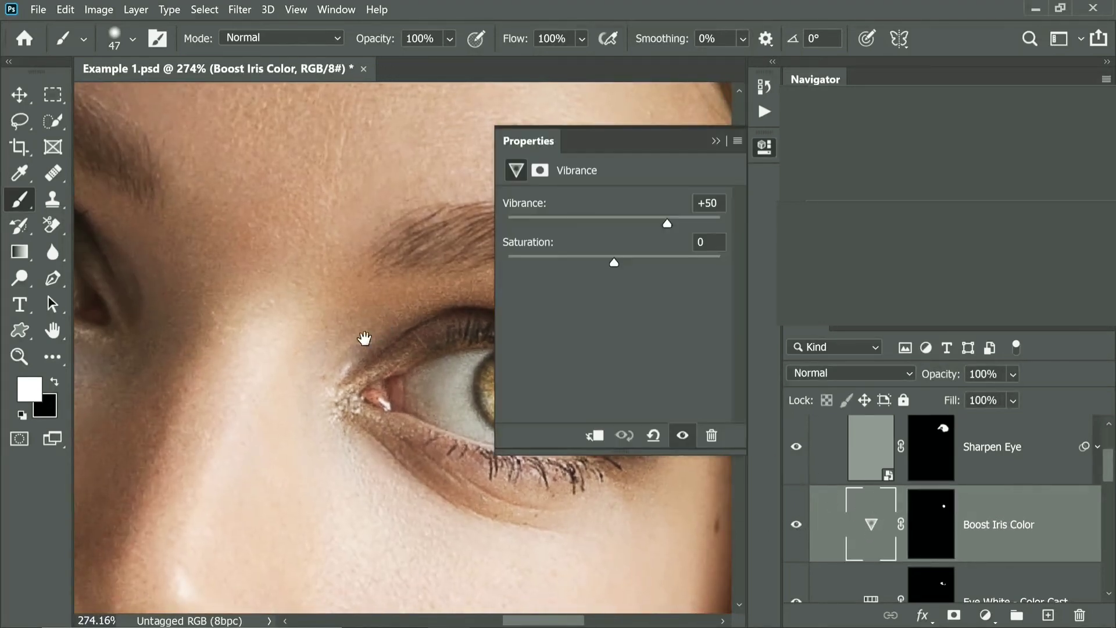
pyautogui.hscroll(3, 366, 337)
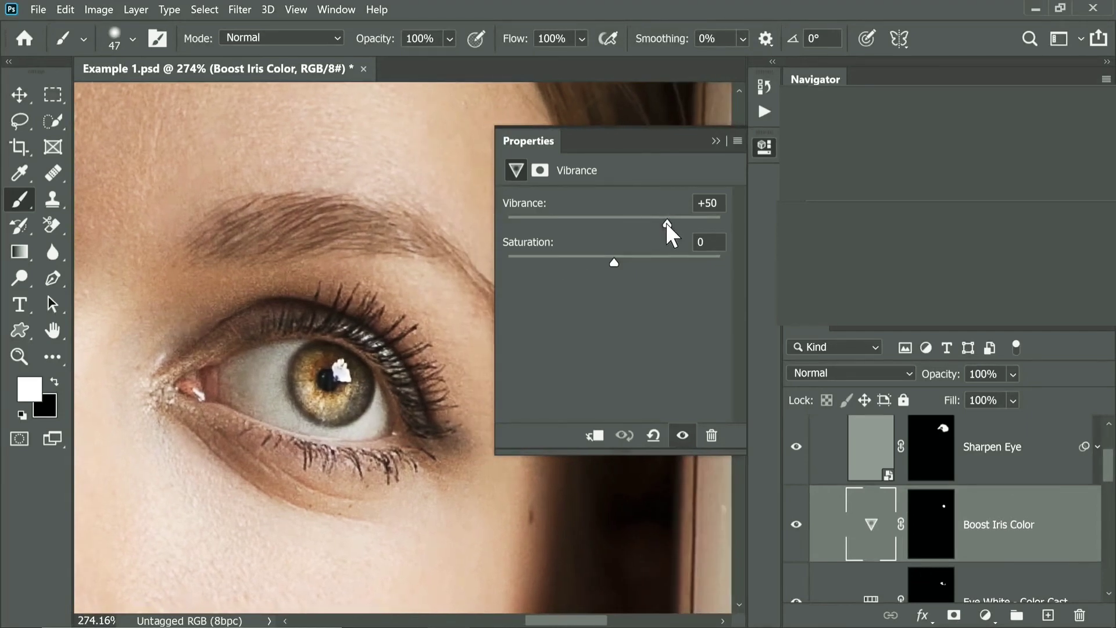
pyautogui.moveTo(668, 222); pyautogui.dragTo(730, 229)
pyautogui.moveTo(621, 220); pyautogui.dragTo(669, 232)
pyautogui.click(716, 142)
# Select the Sharpen Eye layer, view its High Pass smart filter settings and close them without changes.
pyautogui.click(1045, 485)
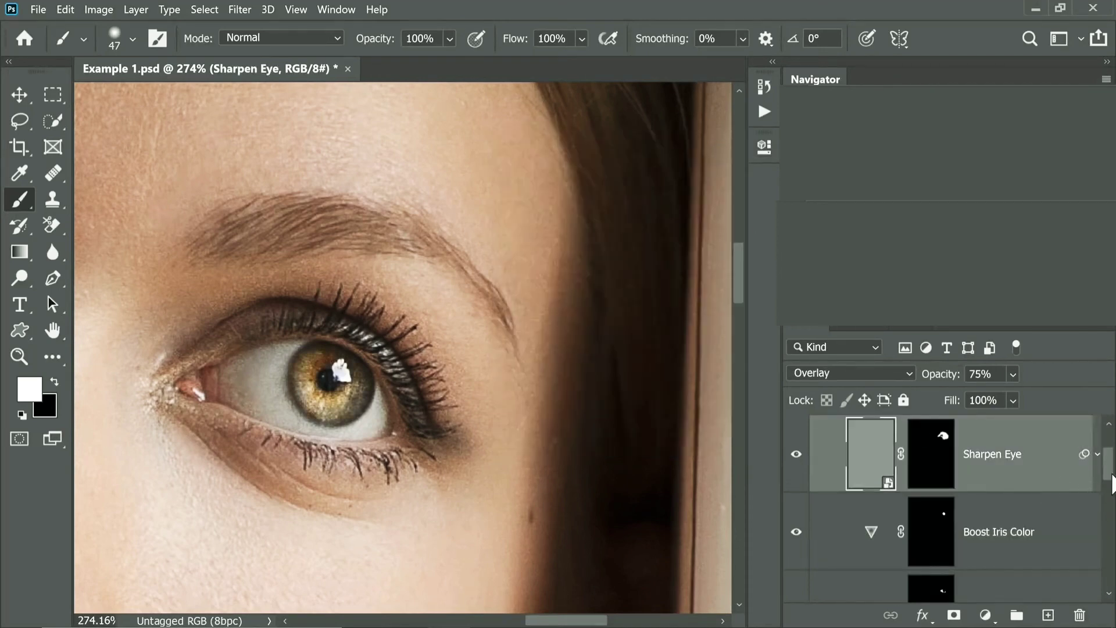
pyautogui.scroll(2, 1093, 465)
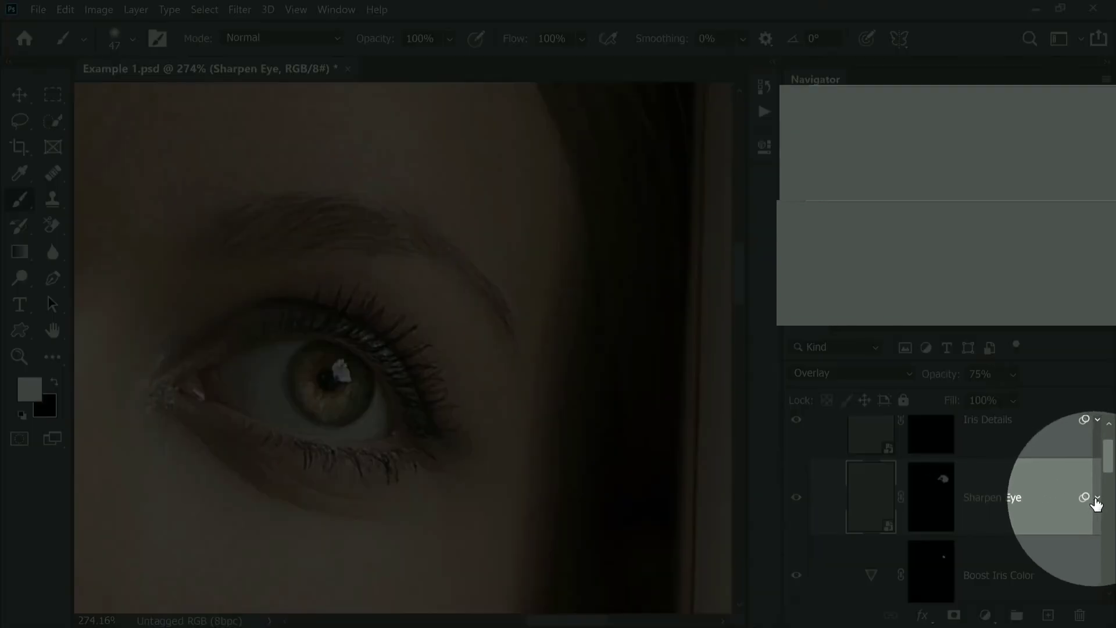
pyautogui.click(1098, 499)
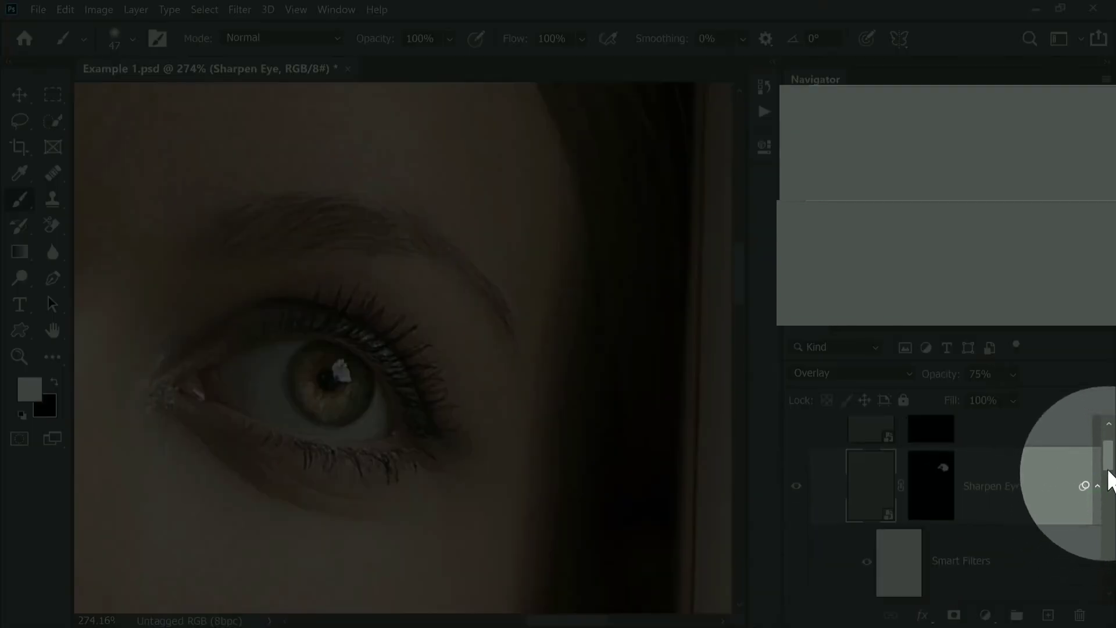
pyautogui.moveTo(1108, 464); pyautogui.dragTo(1107, 485)
pyautogui.doubleClick(918, 477)
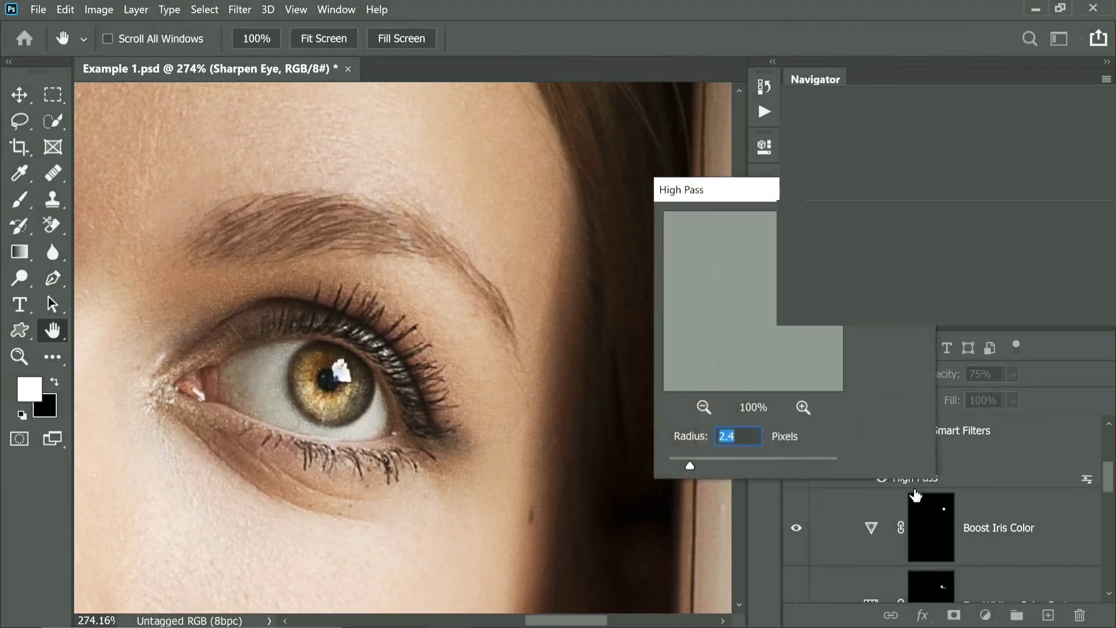
pyautogui.press('Escape')
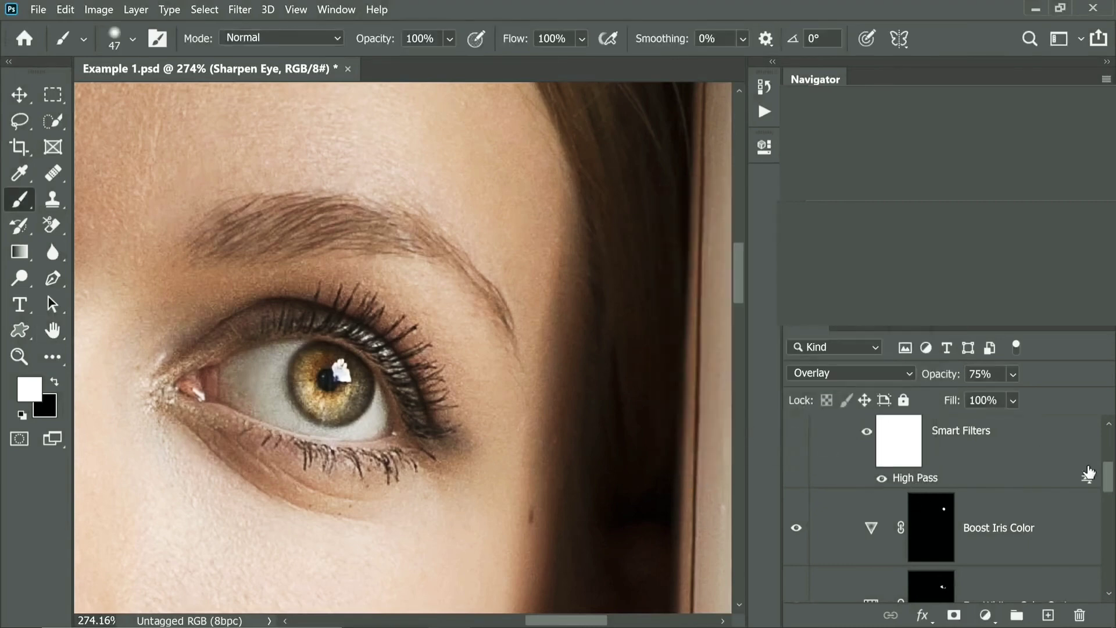
# Select the Iris Details layer and set its High Pass smart filter radius to 9.0 pixels.
pyautogui.moveTo(1109, 479); pyautogui.dragTo(1107, 445)
pyautogui.click(996, 481)
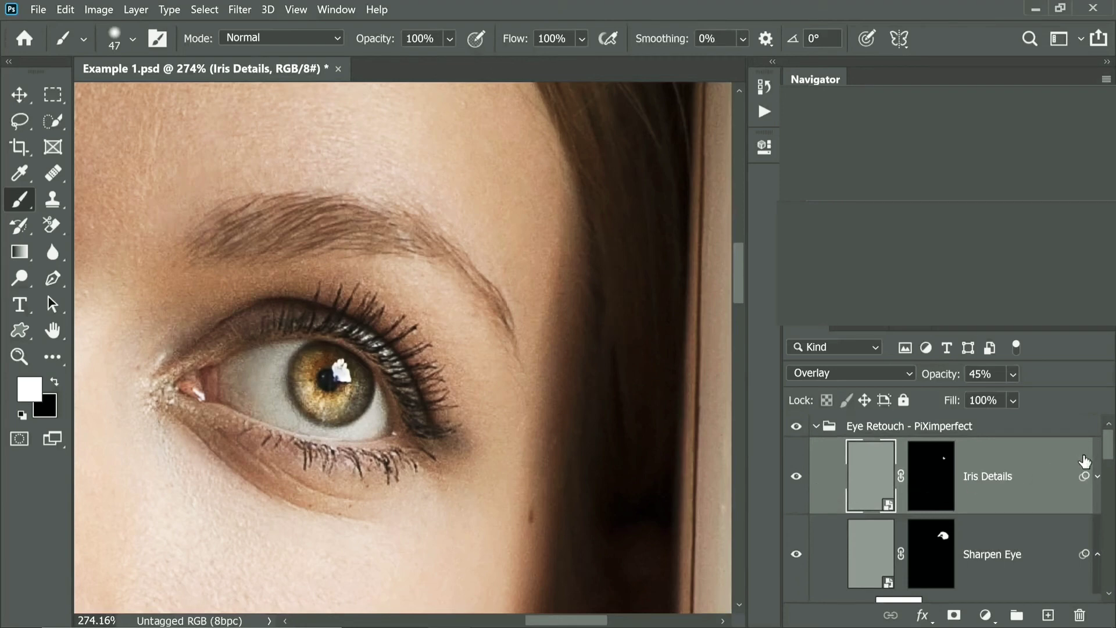
pyautogui.click(1097, 479)
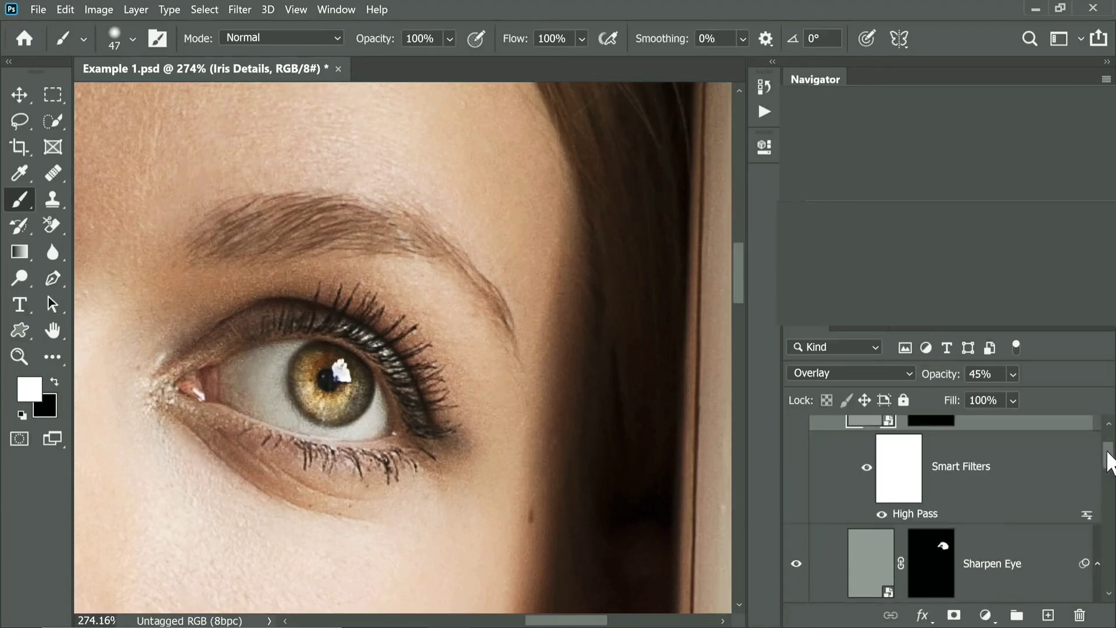
pyautogui.moveTo(1106, 456); pyautogui.dragTo(1107, 447)
pyautogui.doubleClick(924, 560)
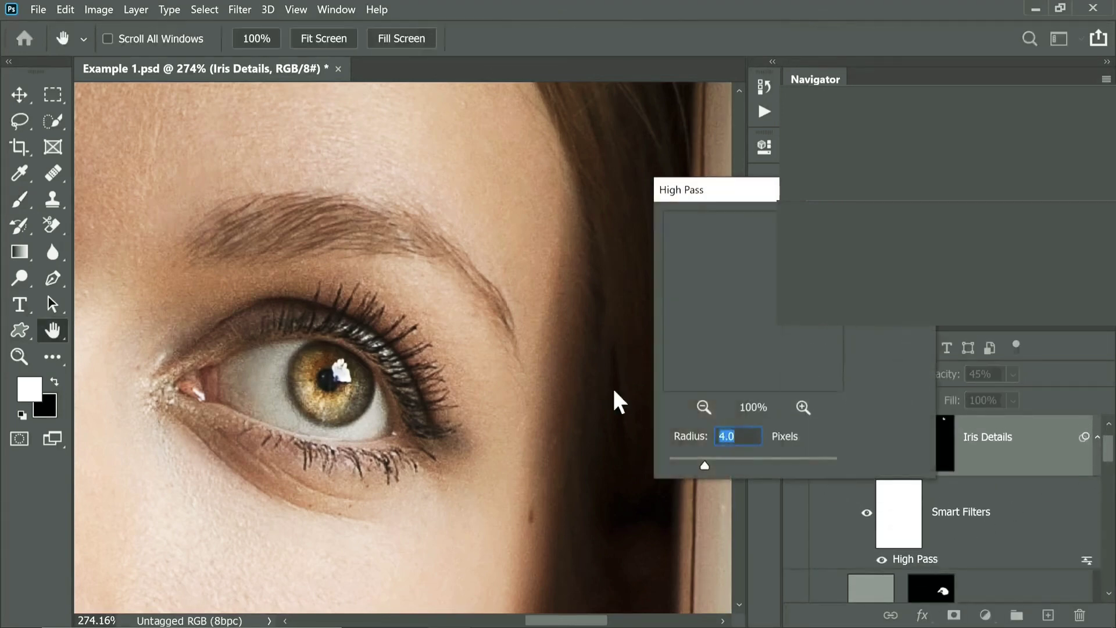
pyautogui.moveTo(721, 462); pyautogui.dragTo(730, 464)
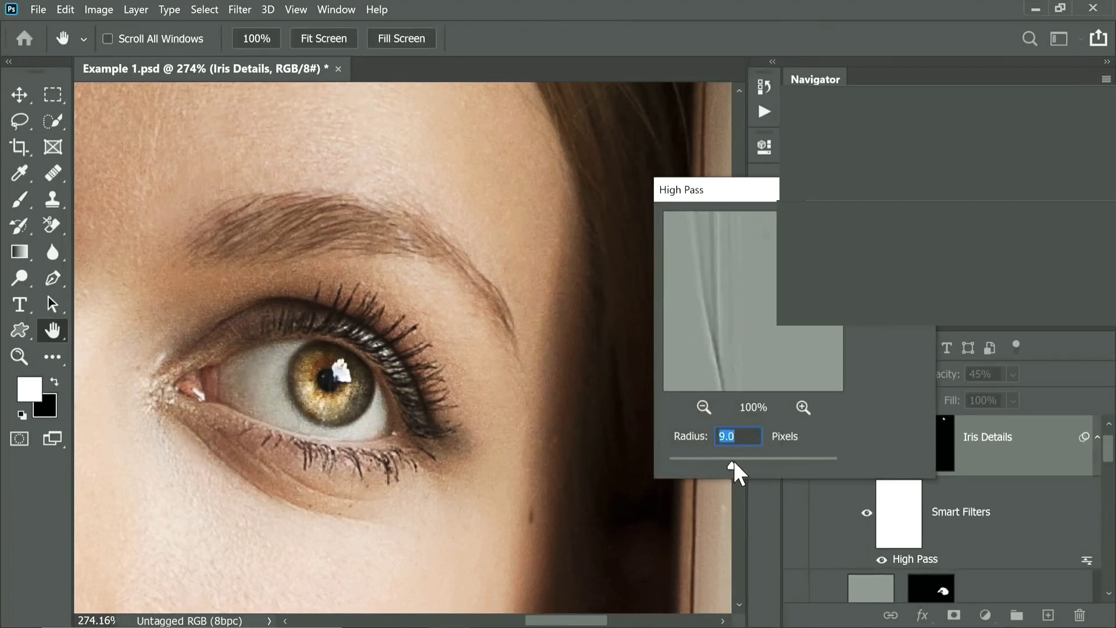
pyautogui.press('Return')
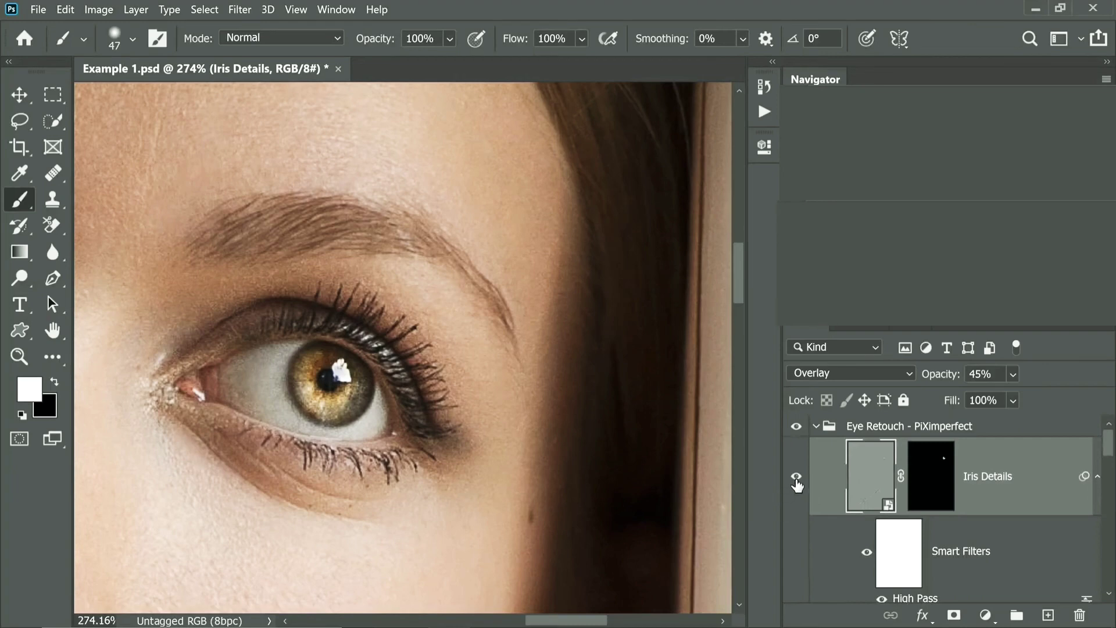
# Compare the iris with the Iris Details layer hidden and shown, and set the layer's opacity to 55%.
pyautogui.click(797, 482)
pyautogui.click(797, 486)
pyautogui.moveTo(935, 379)
pyautogui.mouseDown()
pyautogui.moveTo(957, 379)
pyautogui.moveTo(946, 381)
pyautogui.mouseUp()
pyautogui.write('66')
pyautogui.press('Return')
pyautogui.write('55')
pyautogui.press('Return')
# Collapse the Eye Retouch - PiXimperfect group and compare the face with the group hidden and shown.
pyautogui.click(919, 428)
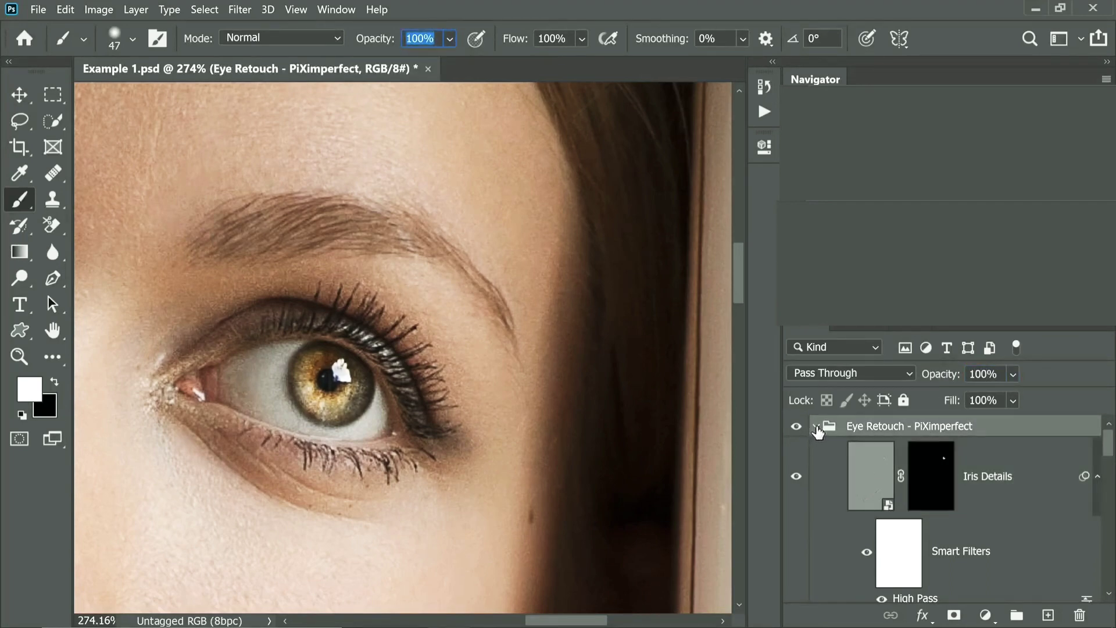
pyautogui.click(816, 428)
pyautogui.scroll(-3, 413, 370)
pyautogui.click(797, 427)
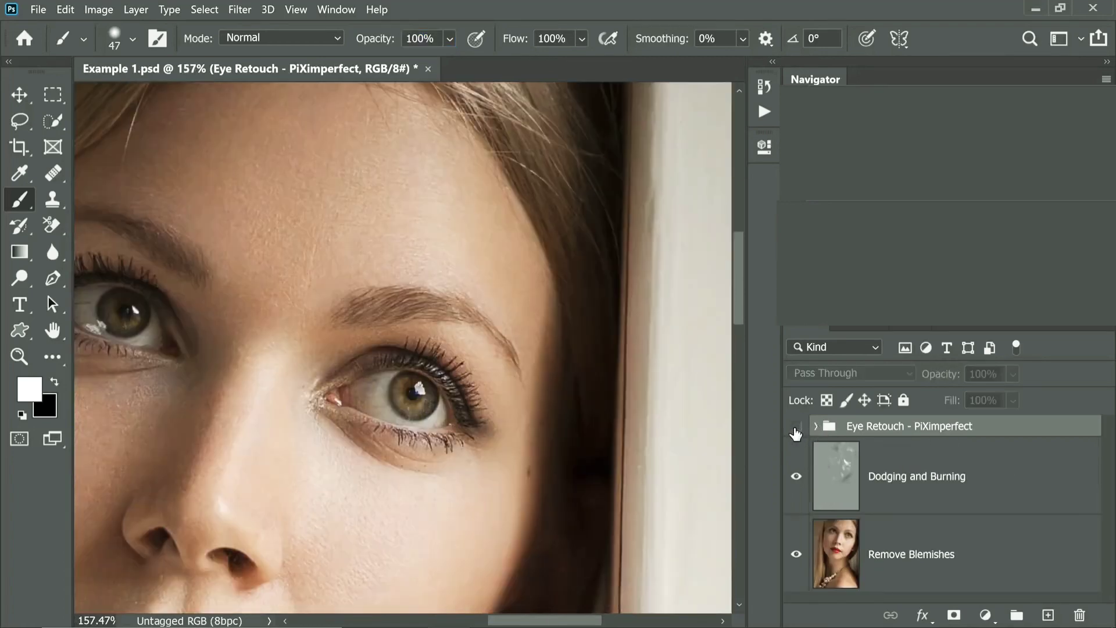
pyautogui.click(797, 428)
pyautogui.scroll(-3, 488, 397)
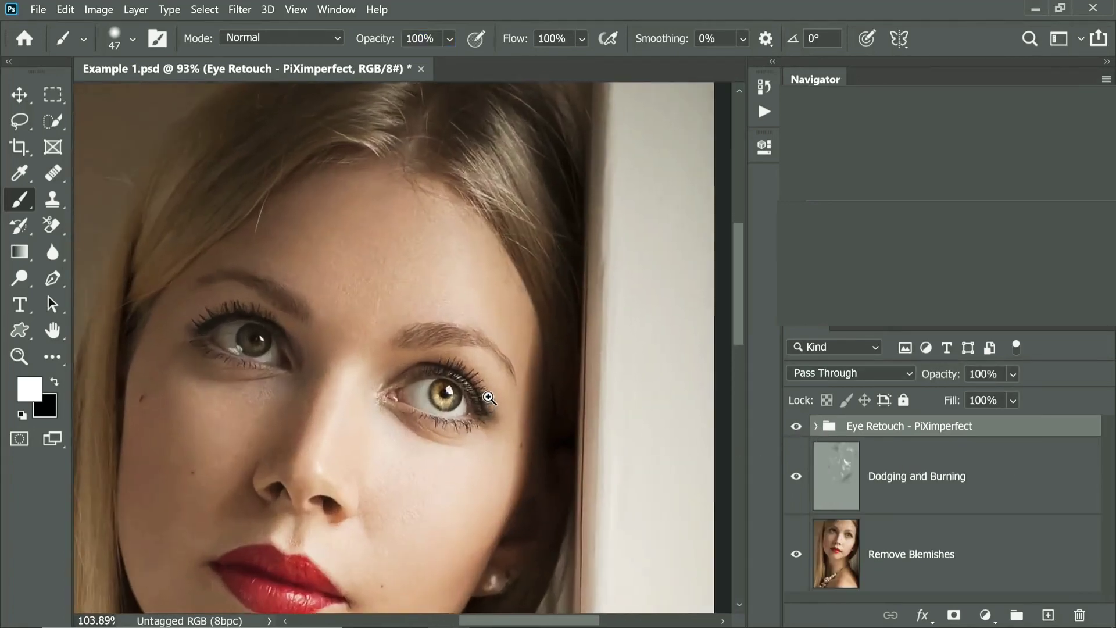
# Set the Eye Retouch - PiXimperfect group's opacity to 75% and check both eyes in the portrait.
pyautogui.moveTo(942, 381); pyautogui.dragTo(931, 373)
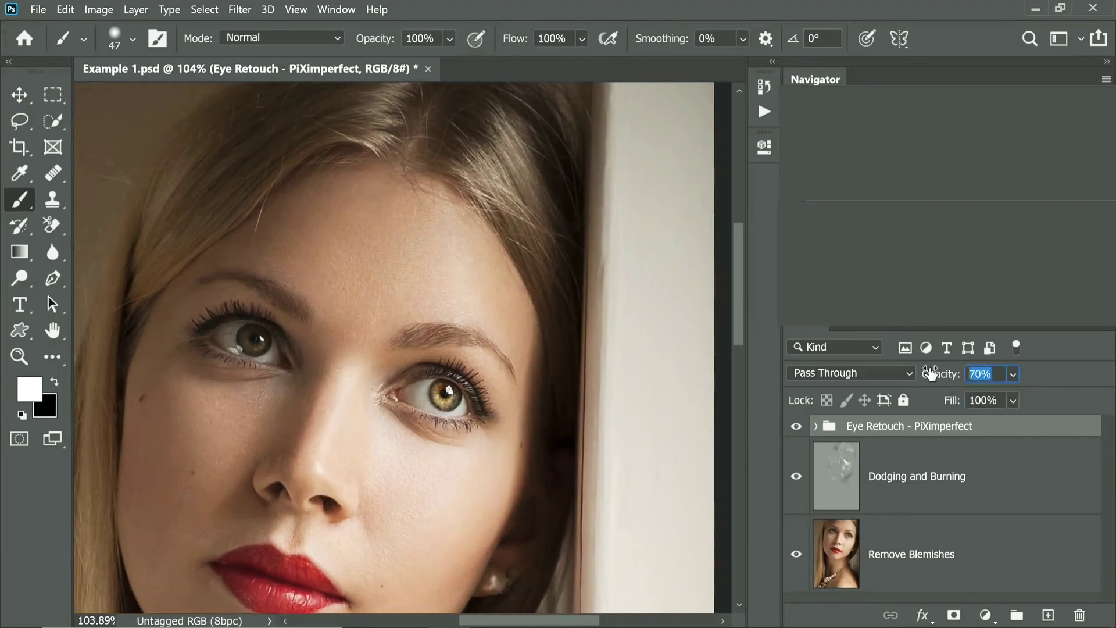
pyautogui.write('75')
pyautogui.moveTo(448, 419); pyautogui.dragTo(425, 385)
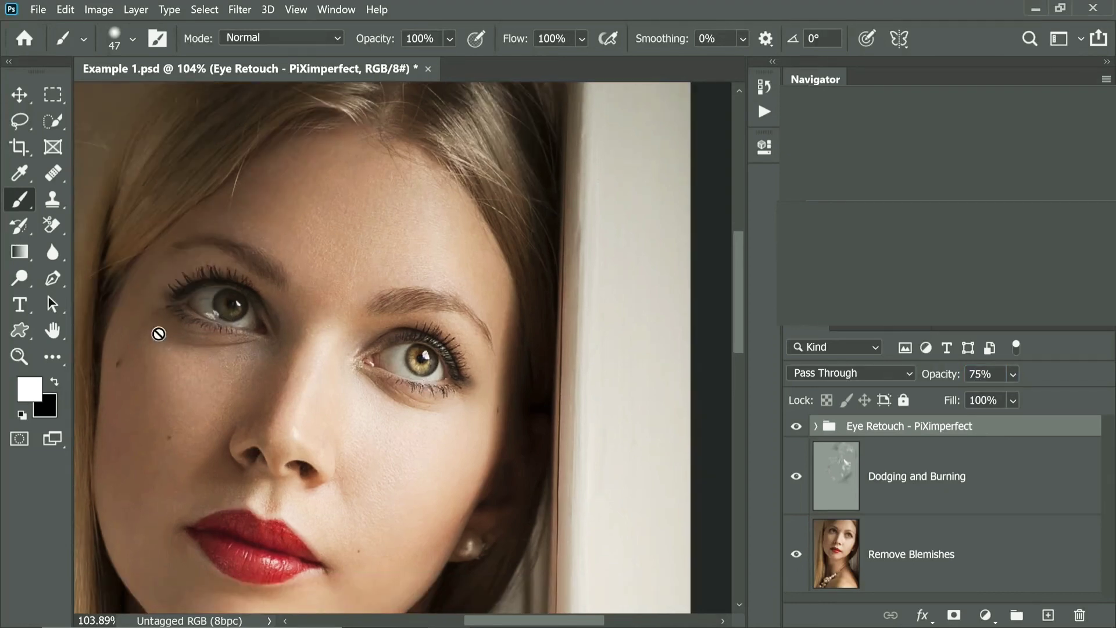
pyautogui.scroll(-3, 445, 380)
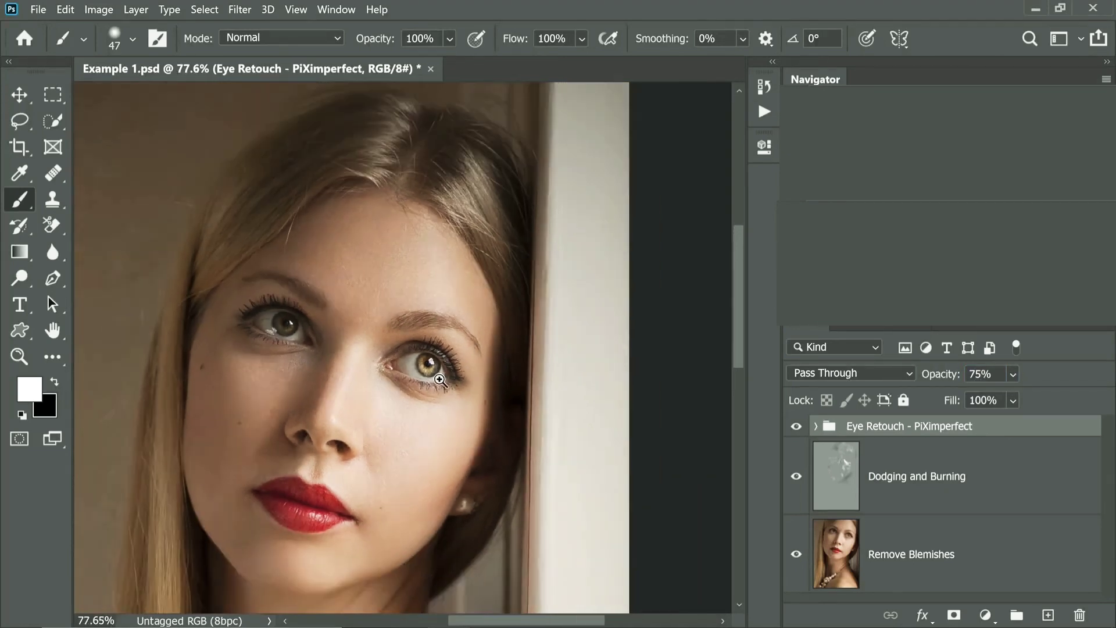
pyautogui.moveTo(499, 351); pyautogui.dragTo(481, 341)
# Show the recorded actions, collapse the PiXimperfect - Retouch Eyes set and widen the list of actions.
pyautogui.click(764, 112)
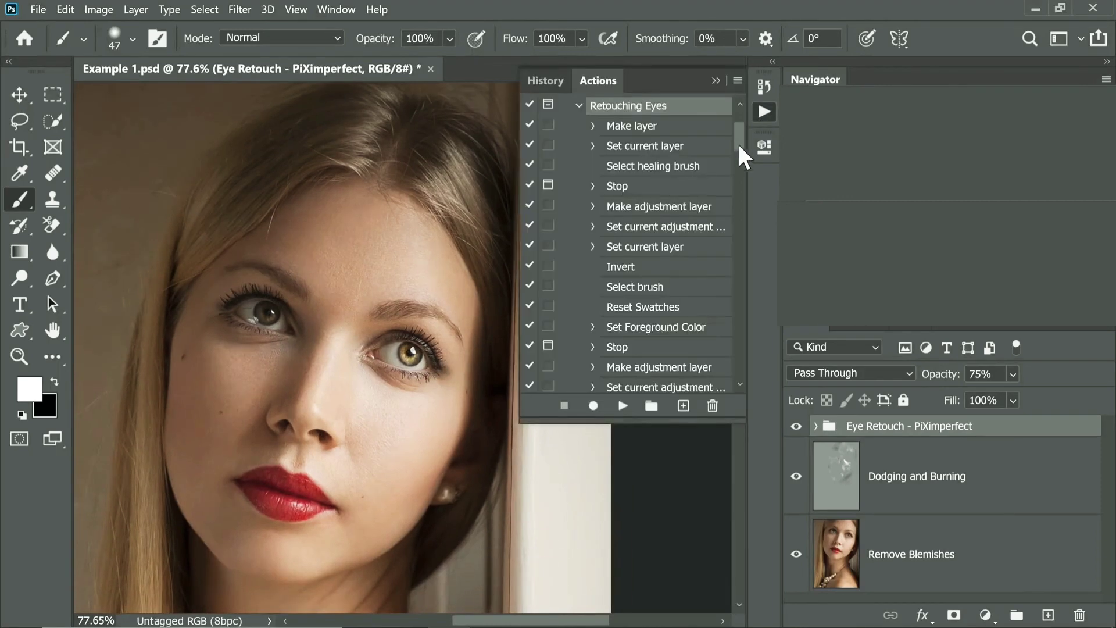
pyautogui.scroll(5, 698, 174)
pyautogui.click(579, 223)
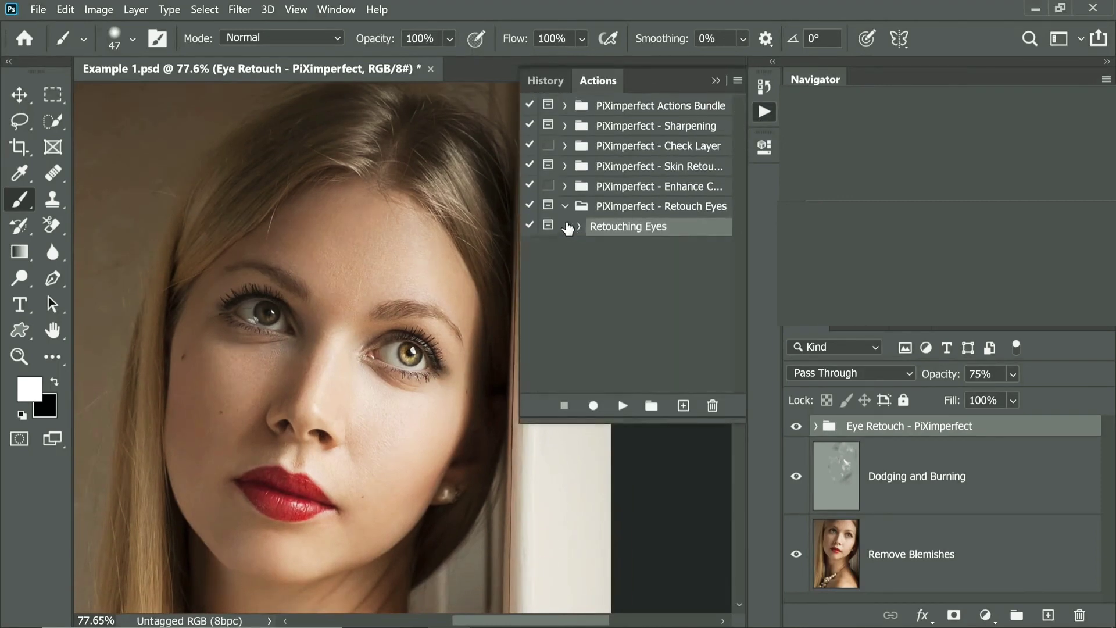
pyautogui.click(565, 207)
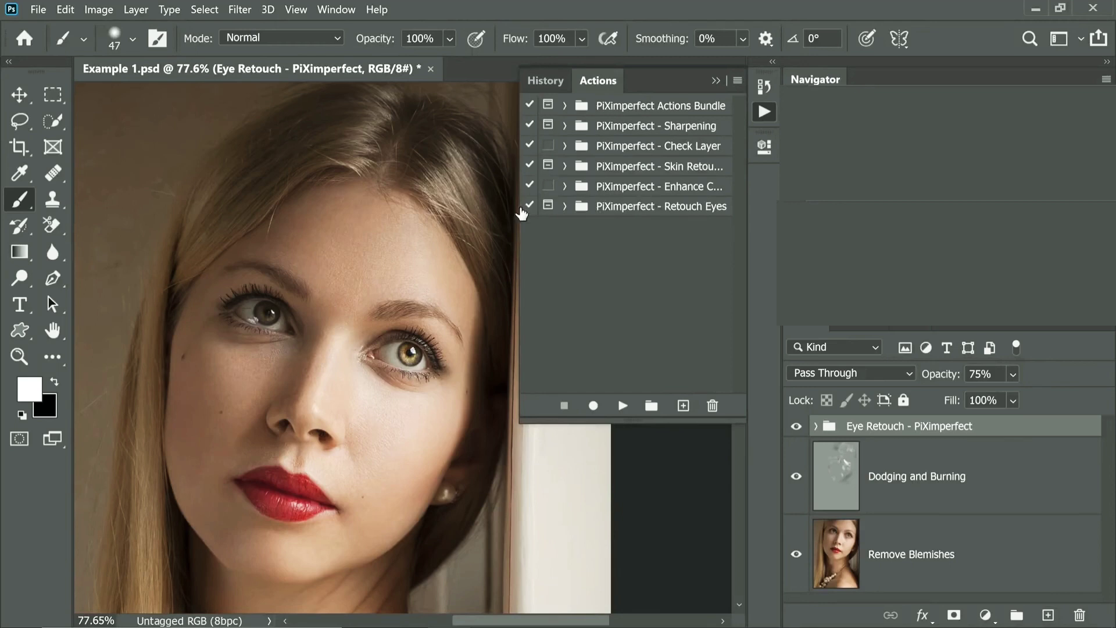
pyautogui.moveTo(517, 209); pyautogui.dragTo(475, 210)
# Run the Enhance with Saturation Mask action from the PiXimperfect - Enhance Color set.
pyautogui.click(520, 186)
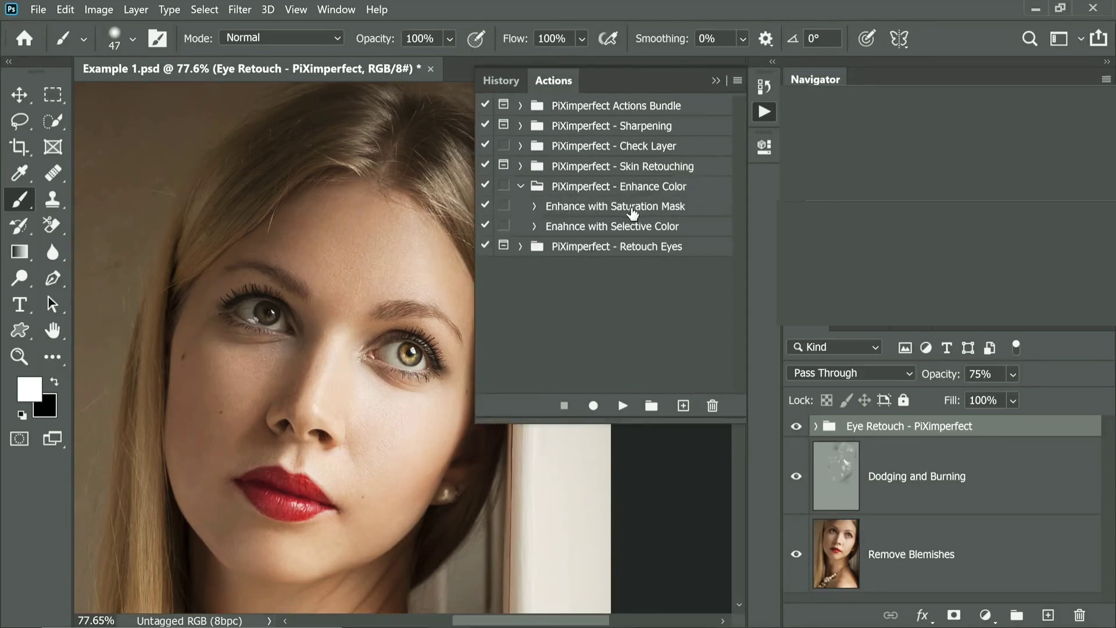
pyautogui.click(634, 210)
pyautogui.moveTo(339, 242); pyautogui.dragTo(239, 247)
pyautogui.click(622, 406)
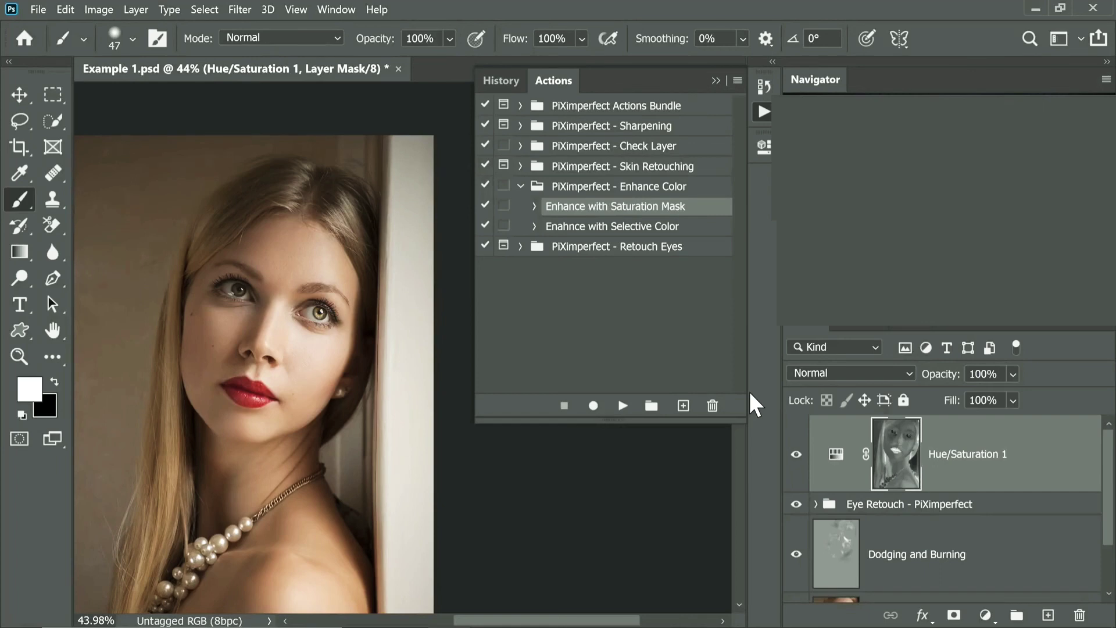
# Set the masked Hue/Saturation adjustment's Saturation to +40 and fit the whole portrait in view.
pyautogui.click(836, 454)
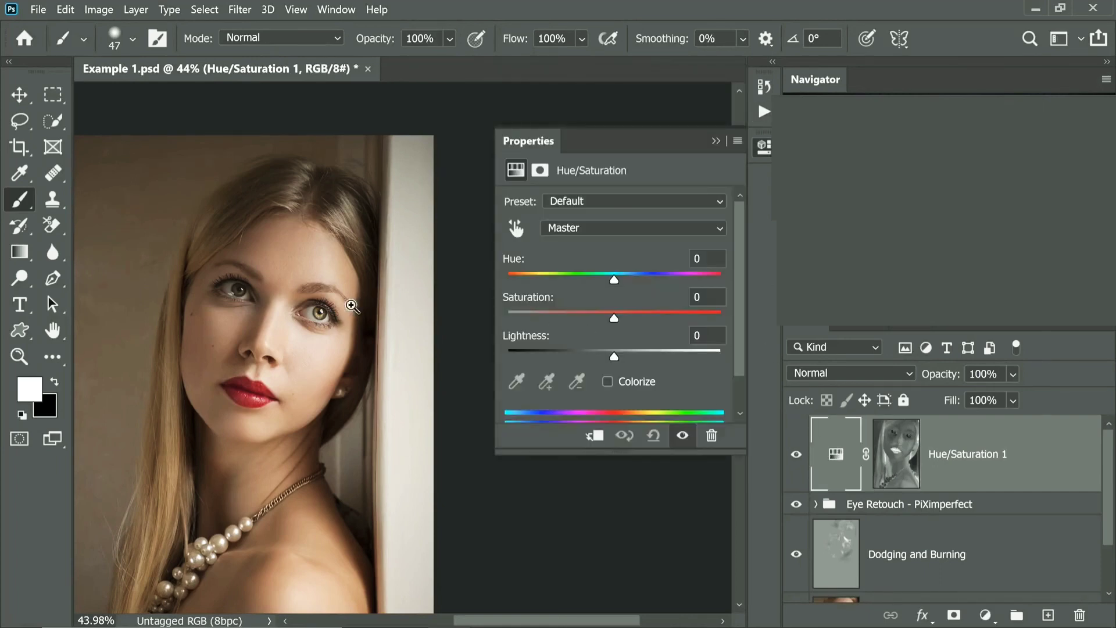
pyautogui.moveTo(352, 307); pyautogui.dragTo(427, 310)
pyautogui.moveTo(287, 324); pyautogui.dragTo(331, 306)
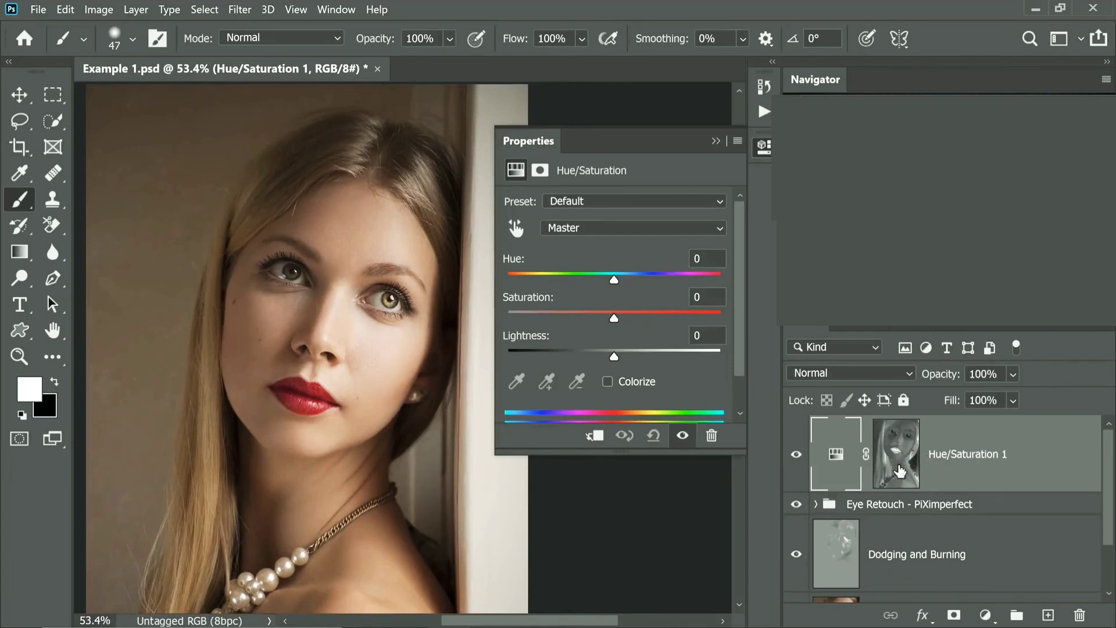
pyautogui.moveTo(616, 315); pyautogui.dragTo(645, 317)
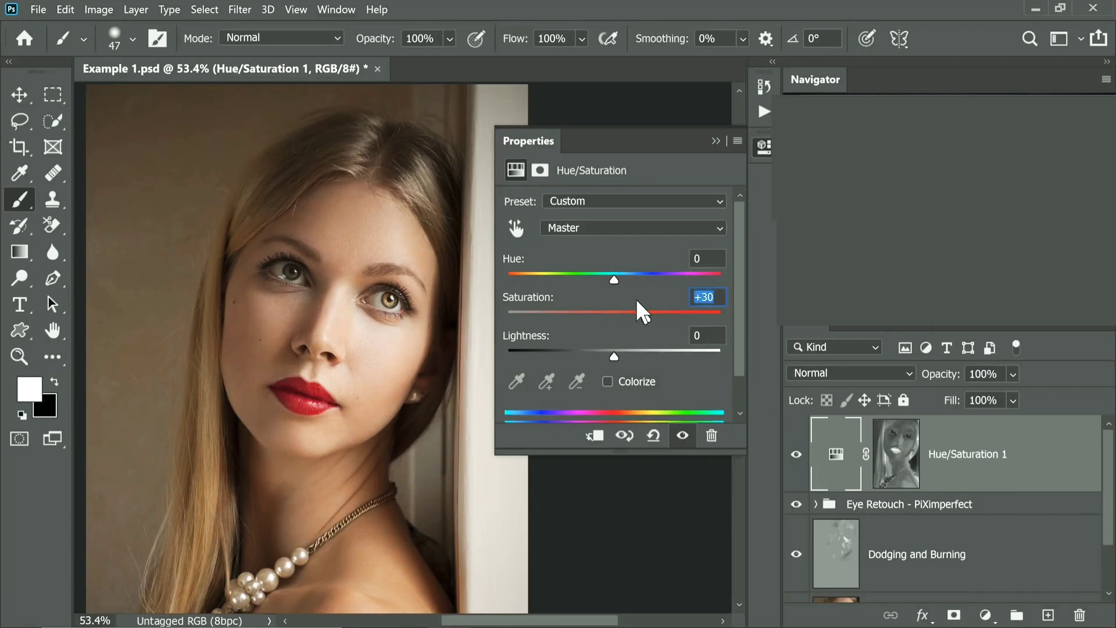
pyautogui.write('40')
pyautogui.press('Return')
pyautogui.hotkey('ctrl', '0')
pyautogui.hscroll(4, 332, 279)
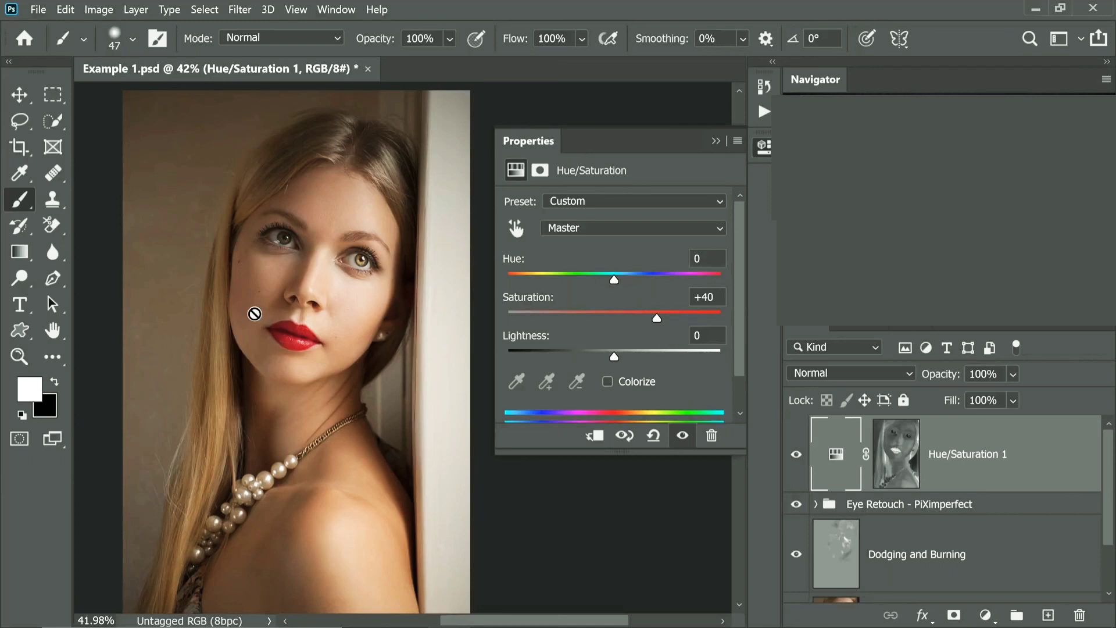
# Hide the Hue/Saturation layer and add a Vibrance adjustment layer with Vibrance at +83.
pyautogui.click(796, 454)
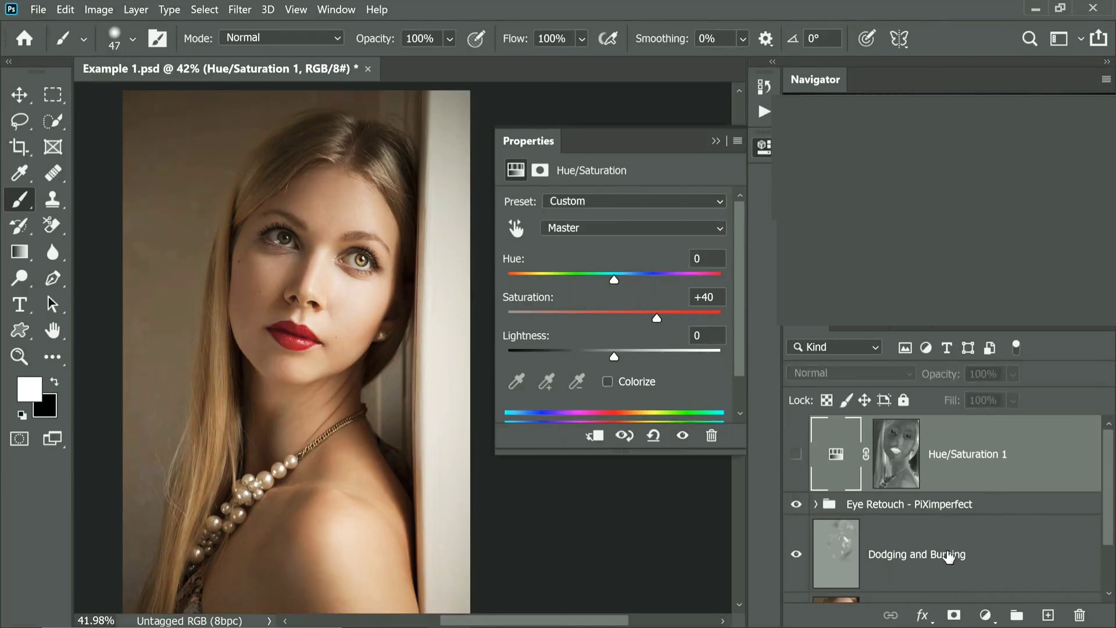
pyautogui.click(985, 617)
pyautogui.click(965, 430)
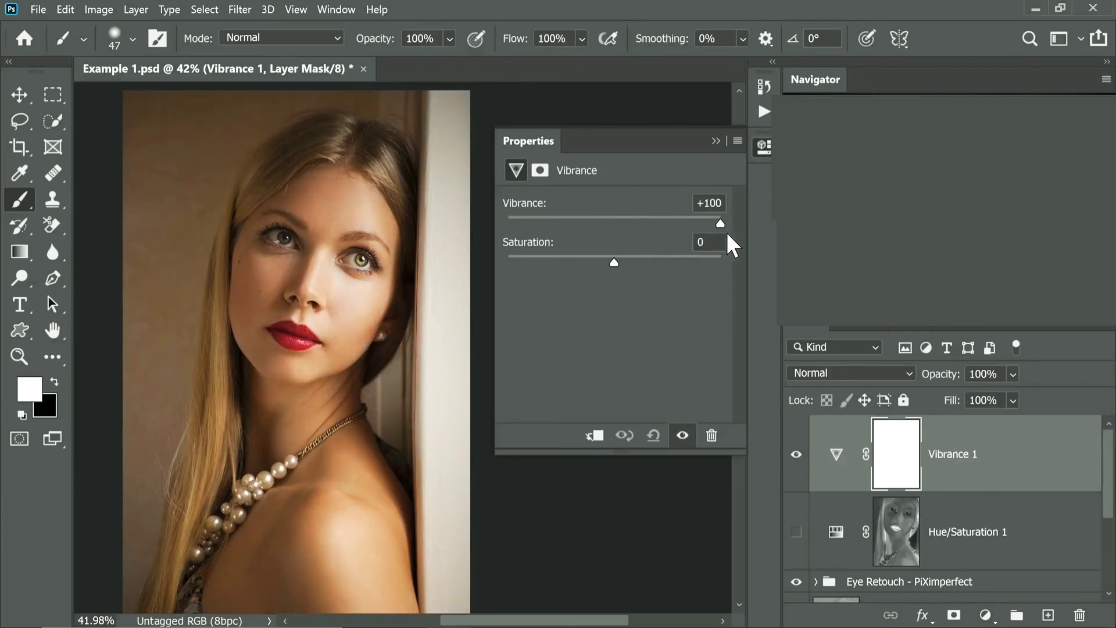
pyautogui.moveTo(700, 232); pyautogui.dragTo(702, 232)
# Compare the Vibrance layer with the masked Hue/Saturation layer by showing each of them alone.
pyautogui.click(798, 459)
pyautogui.click(797, 533)
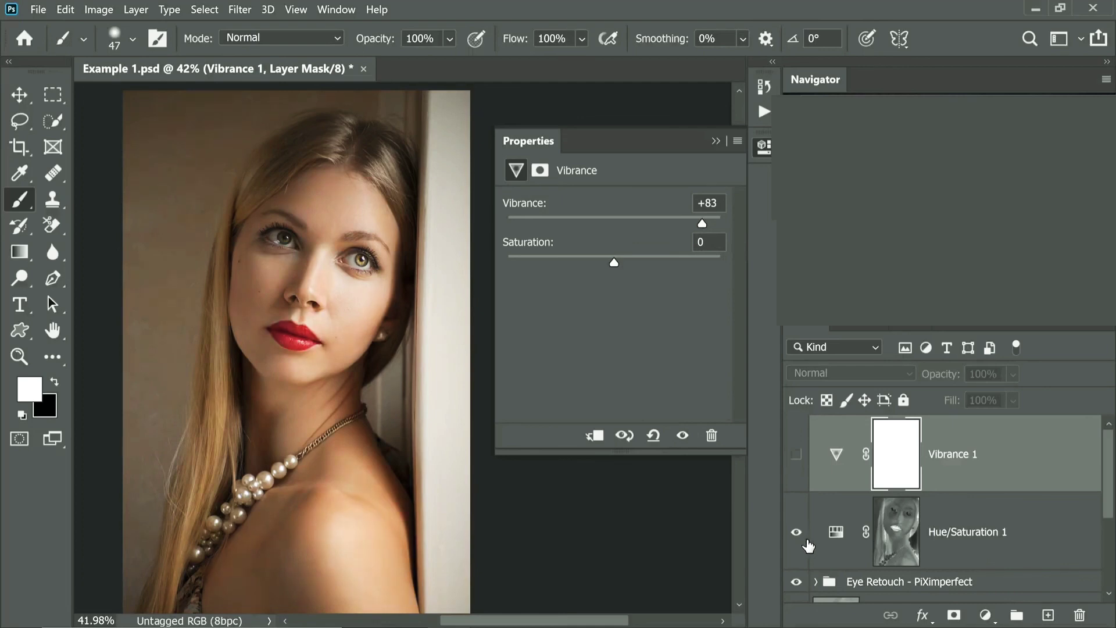
pyautogui.click(796, 532)
pyautogui.click(797, 455)
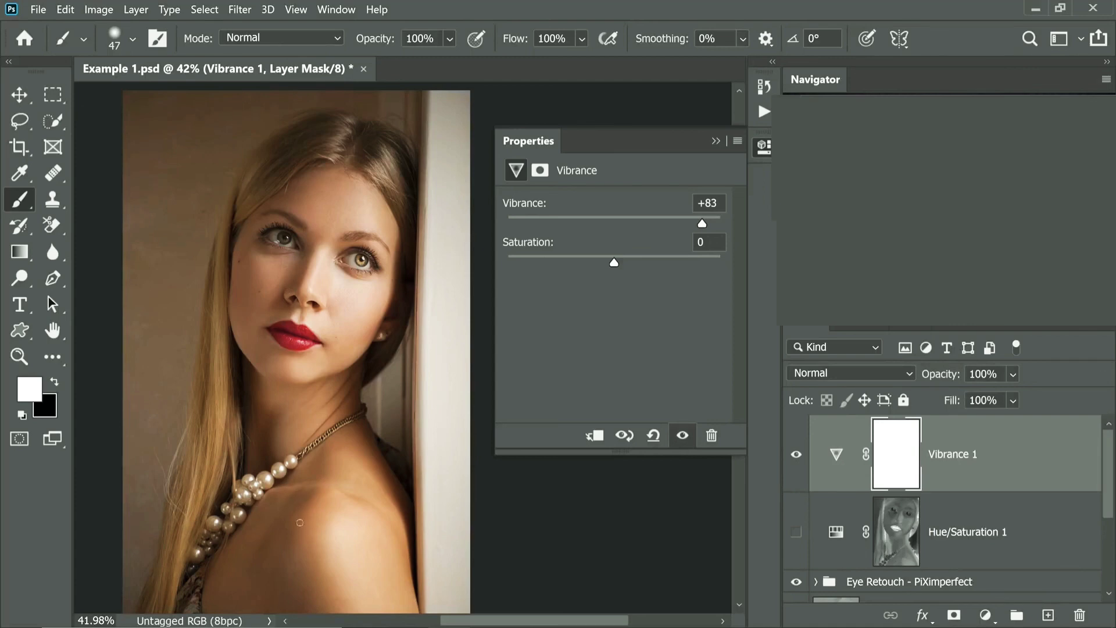
pyautogui.click(796, 454)
pyautogui.click(797, 532)
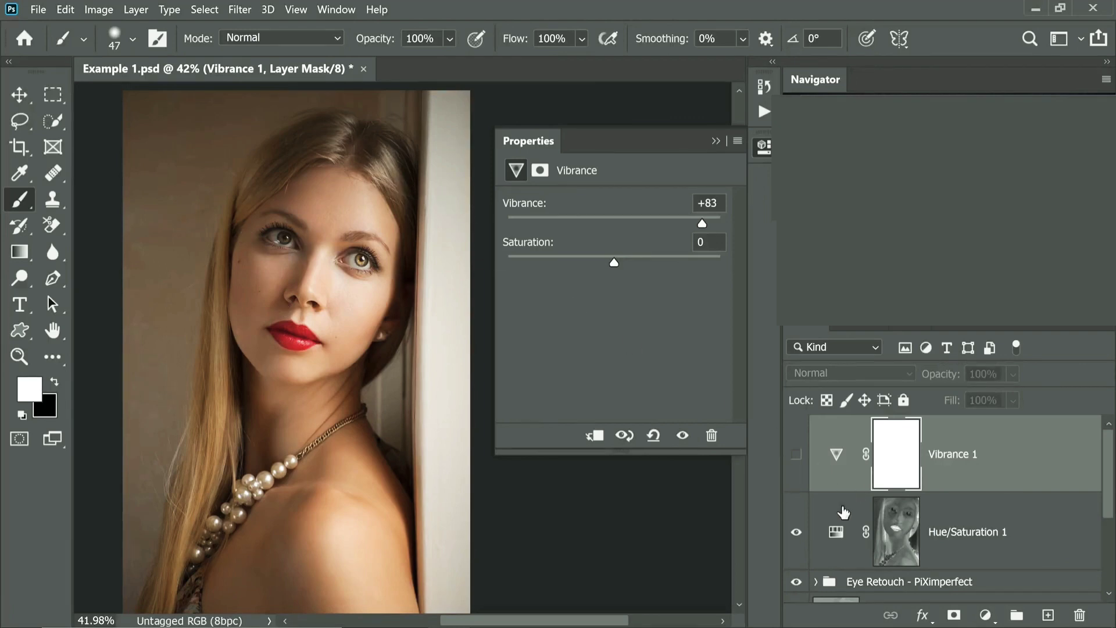
# Delete the Vibrance and Hue/Saturation adjustment layers and close the adjustment properties.
pyautogui.click(952, 496)
pyautogui.moveTo(988, 462); pyautogui.dragTo(1080, 615)
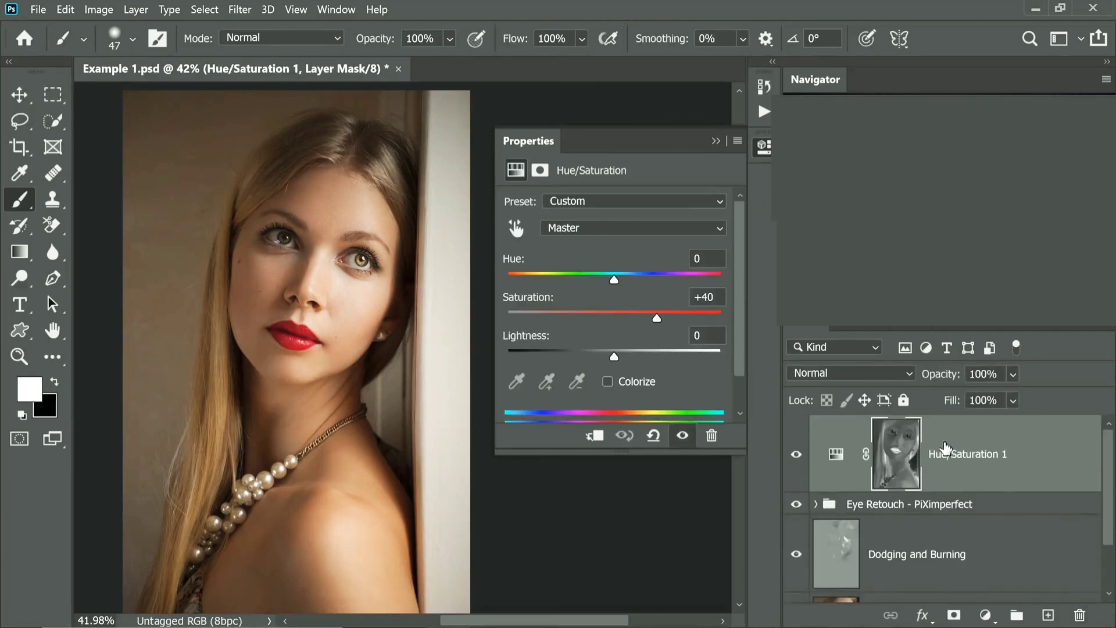
pyautogui.moveTo(1015, 467)
pyautogui.mouseDown()
pyautogui.moveTo(1069, 558)
pyautogui.moveTo(1080, 615)
pyautogui.mouseUp()
pyautogui.click(765, 148)
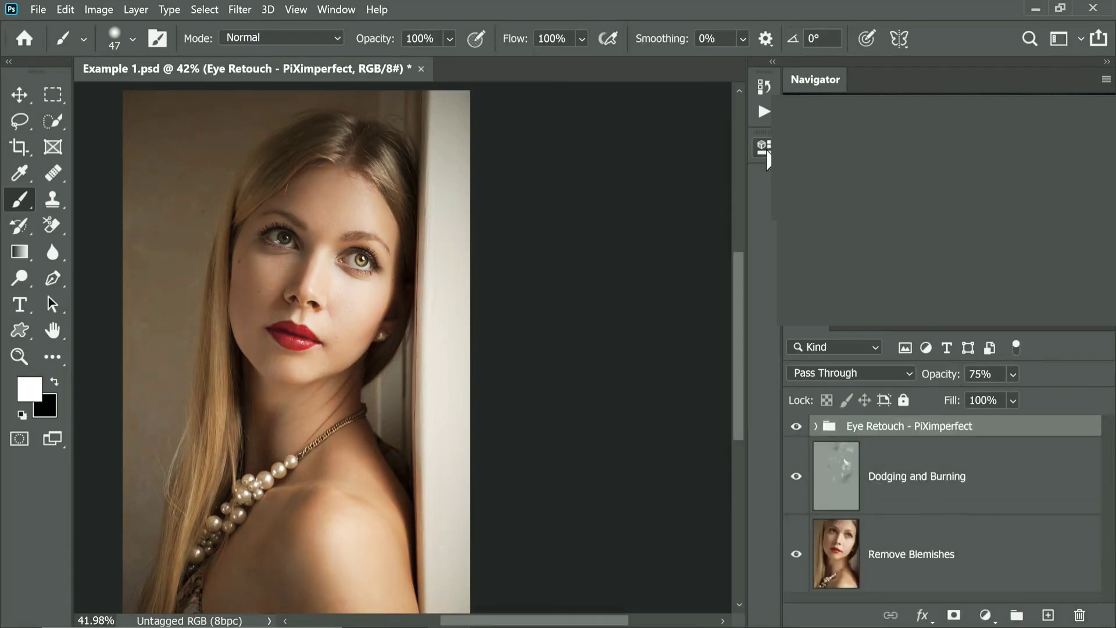